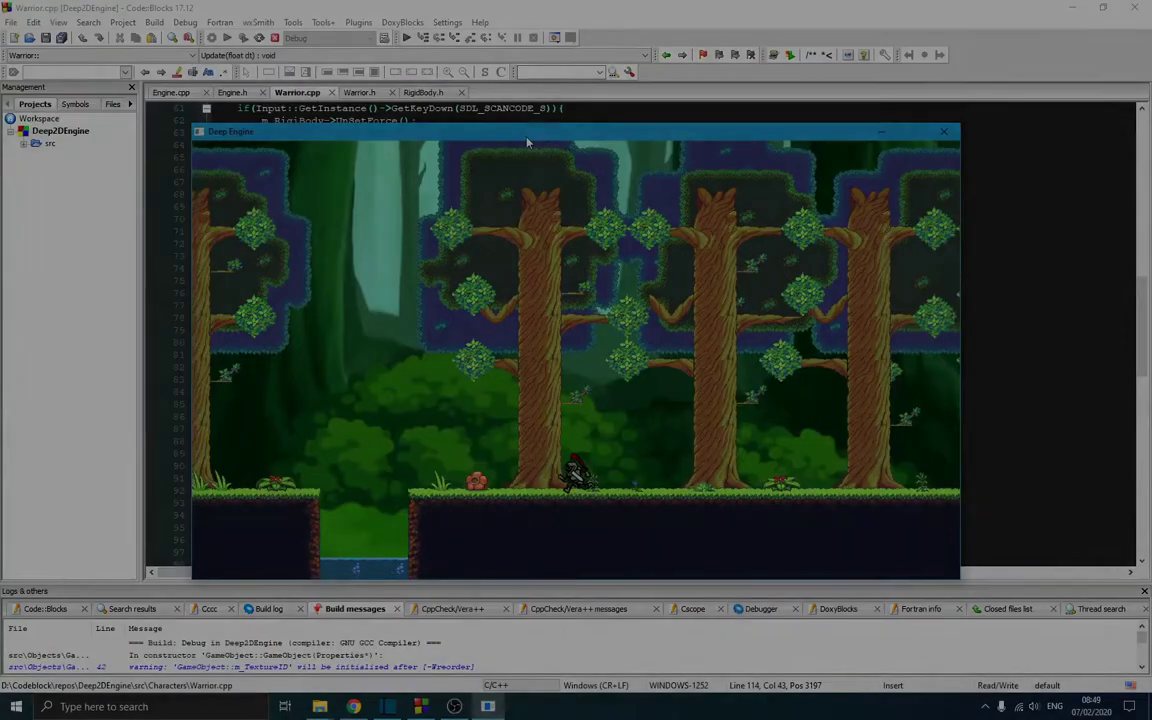
- Test the warrior's running, jumping and attacking across the level in the running Deep Engine game
key(a)
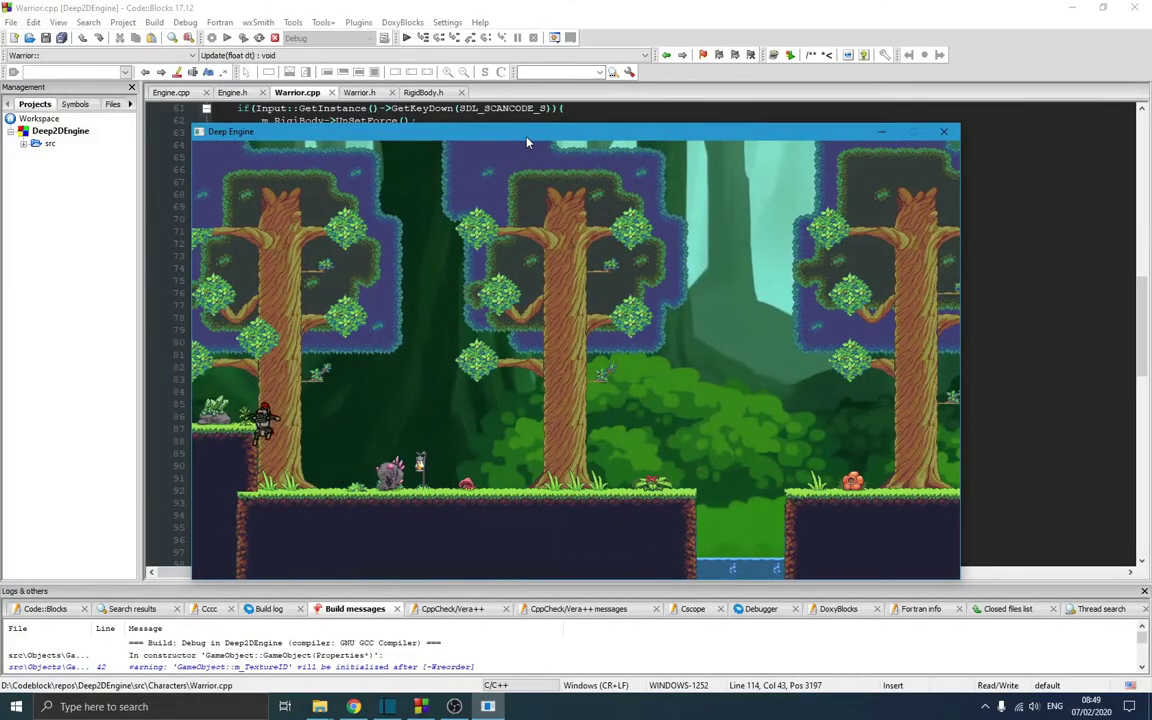
key(space)
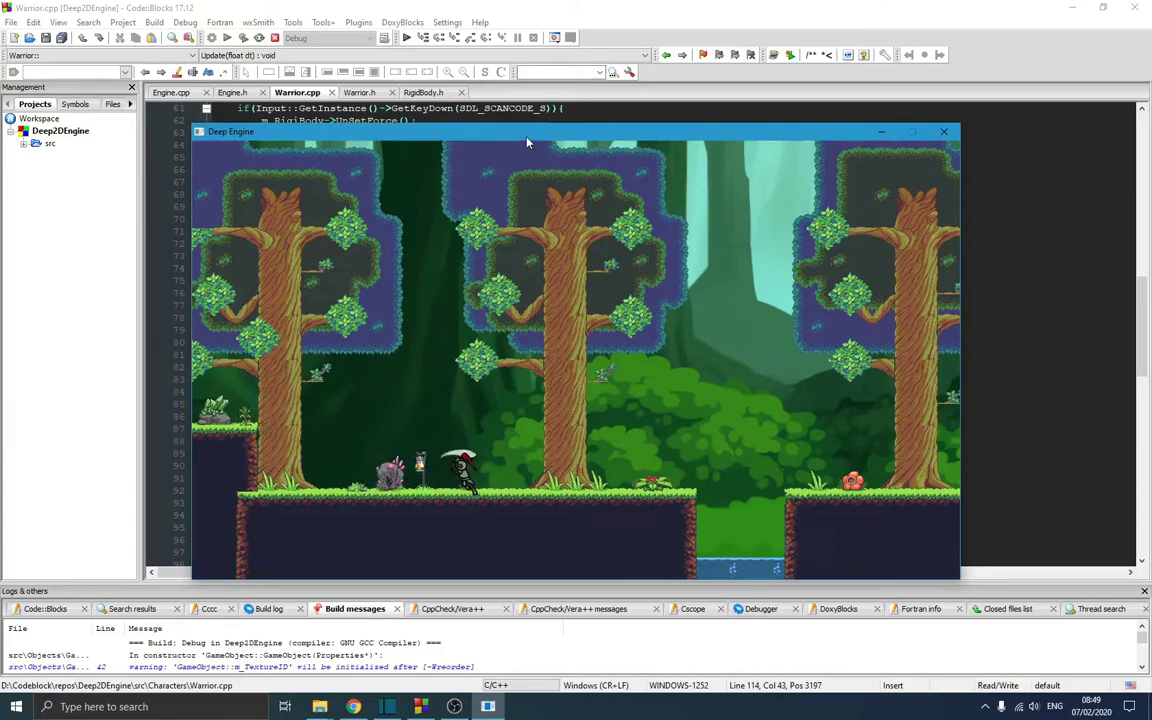
key(d)
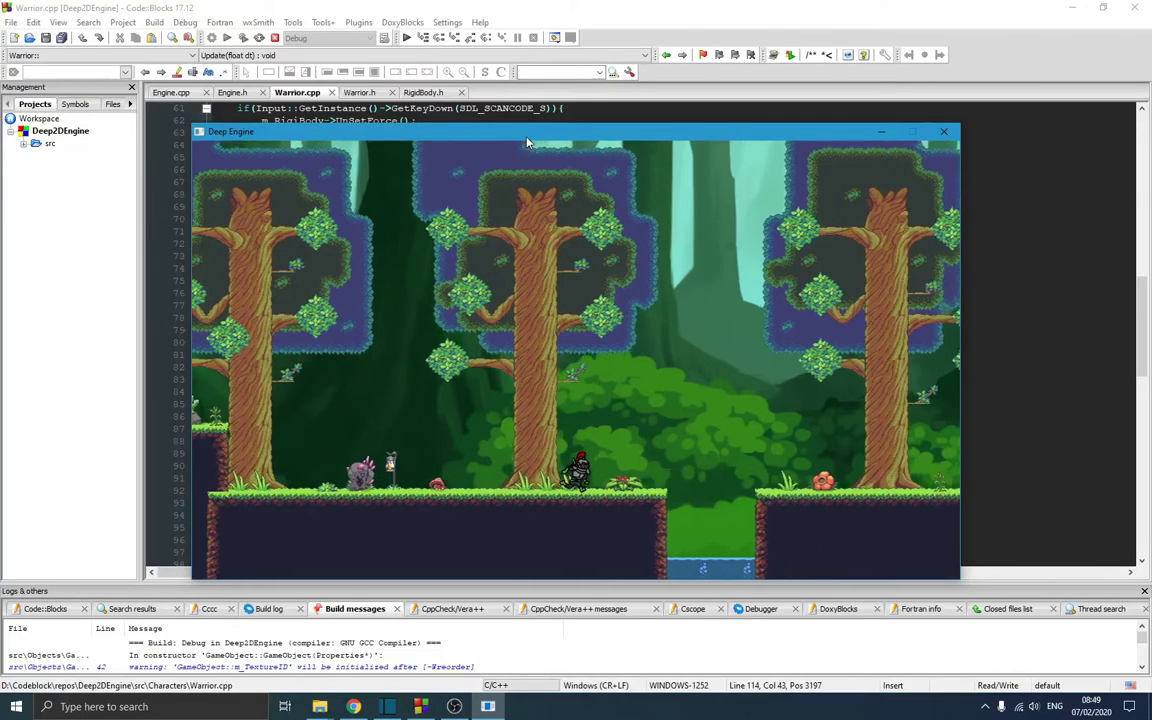
key(d)
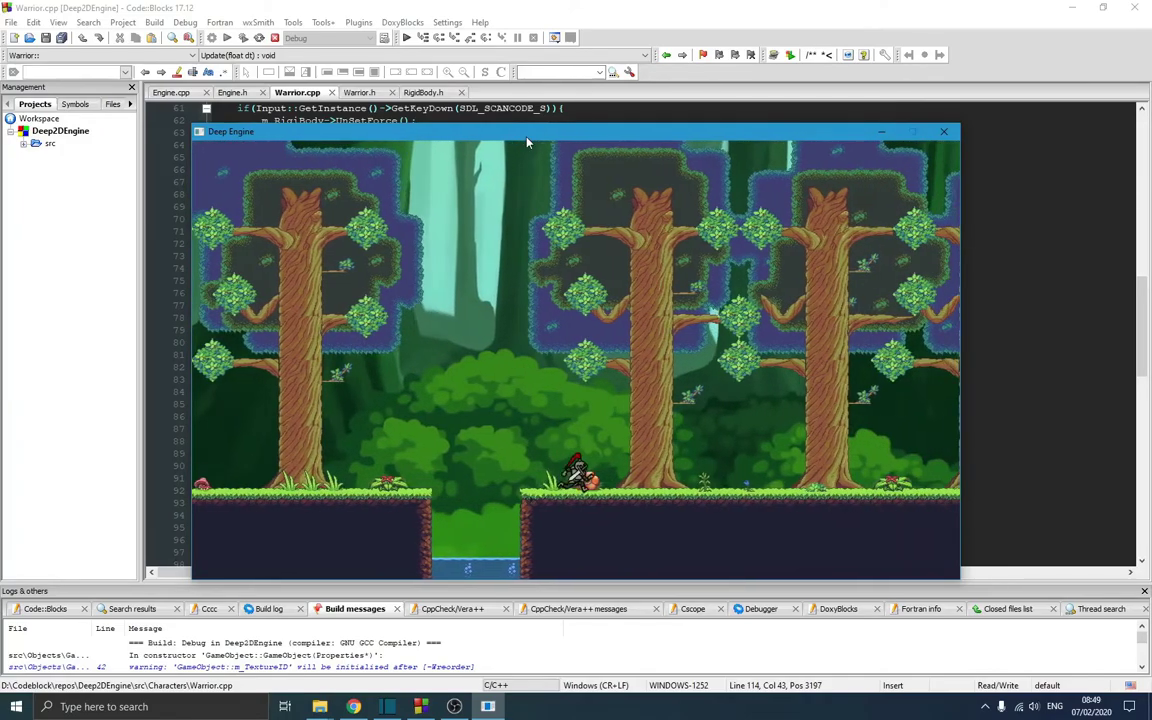
key(k)
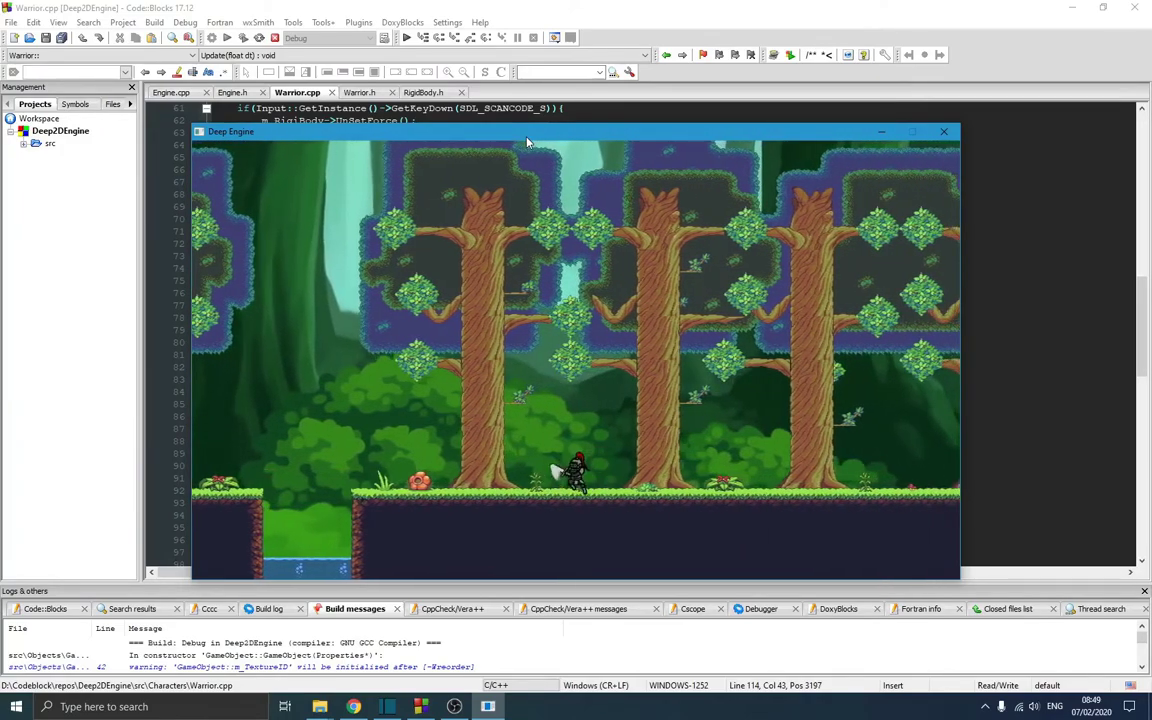
key(a)
key(d)
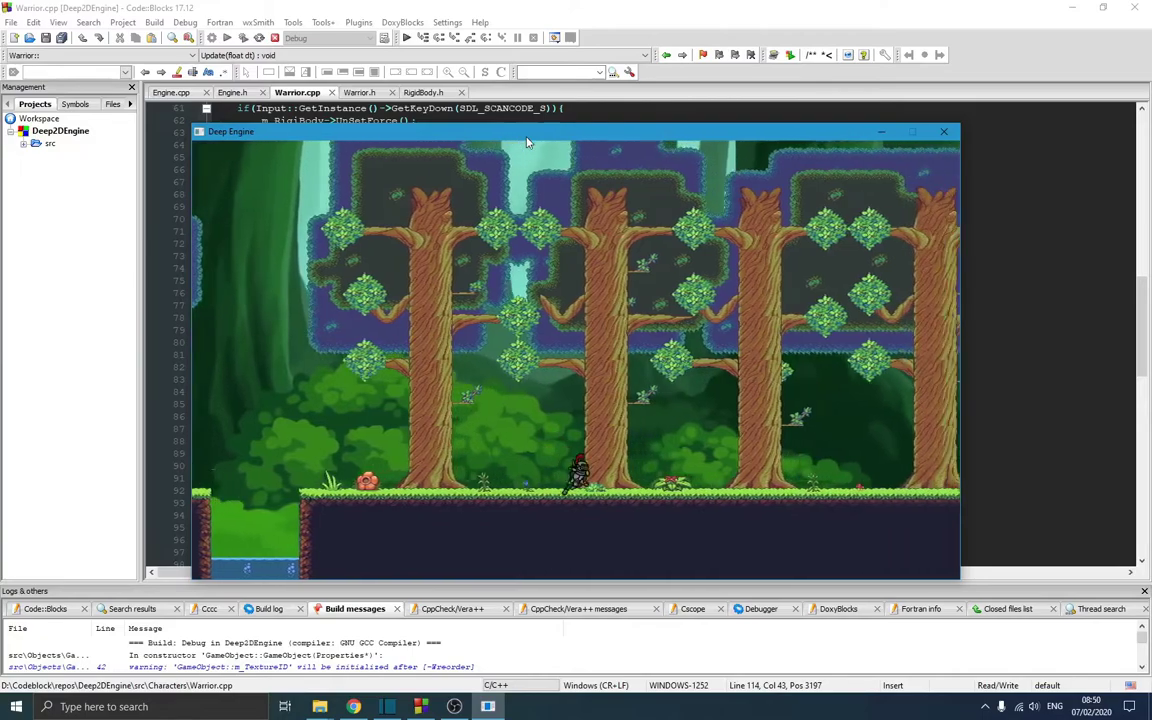
key(a)
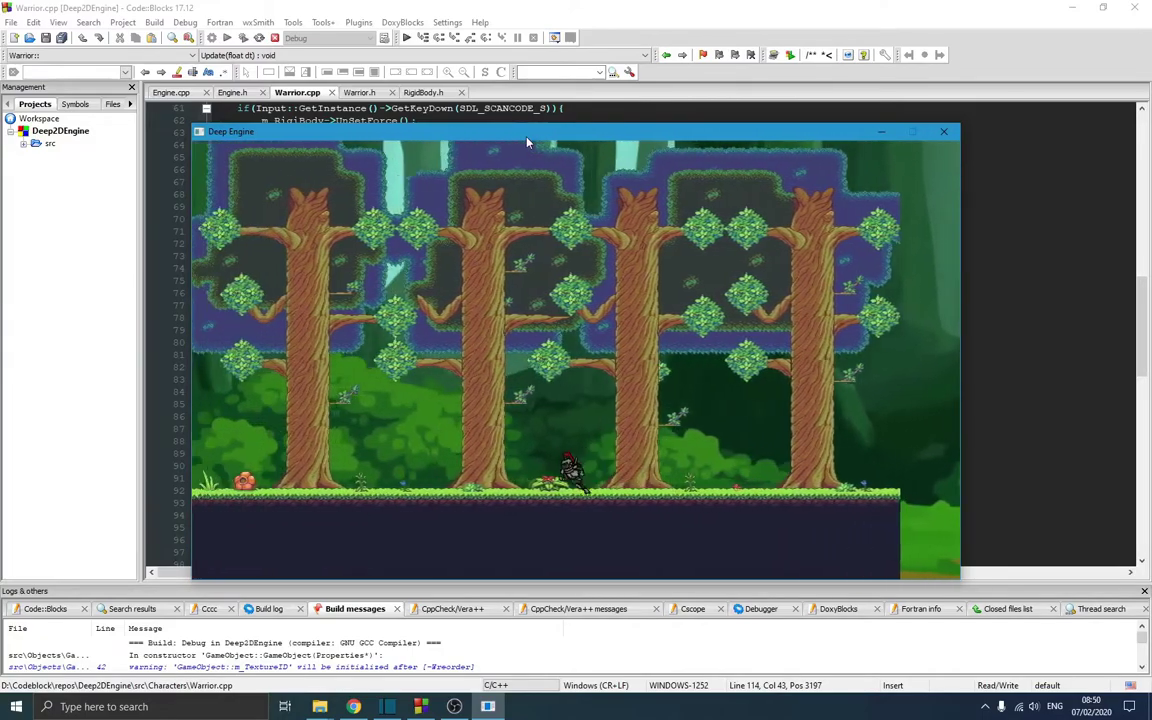
key(d)
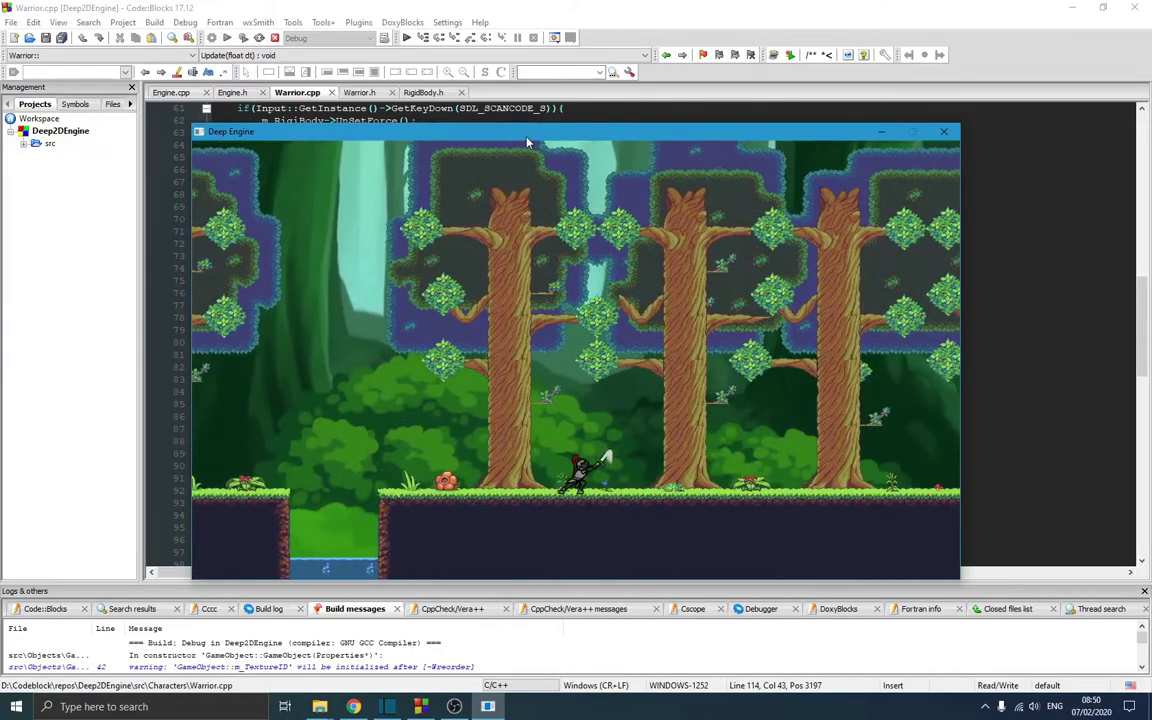
key(k)
key(a)
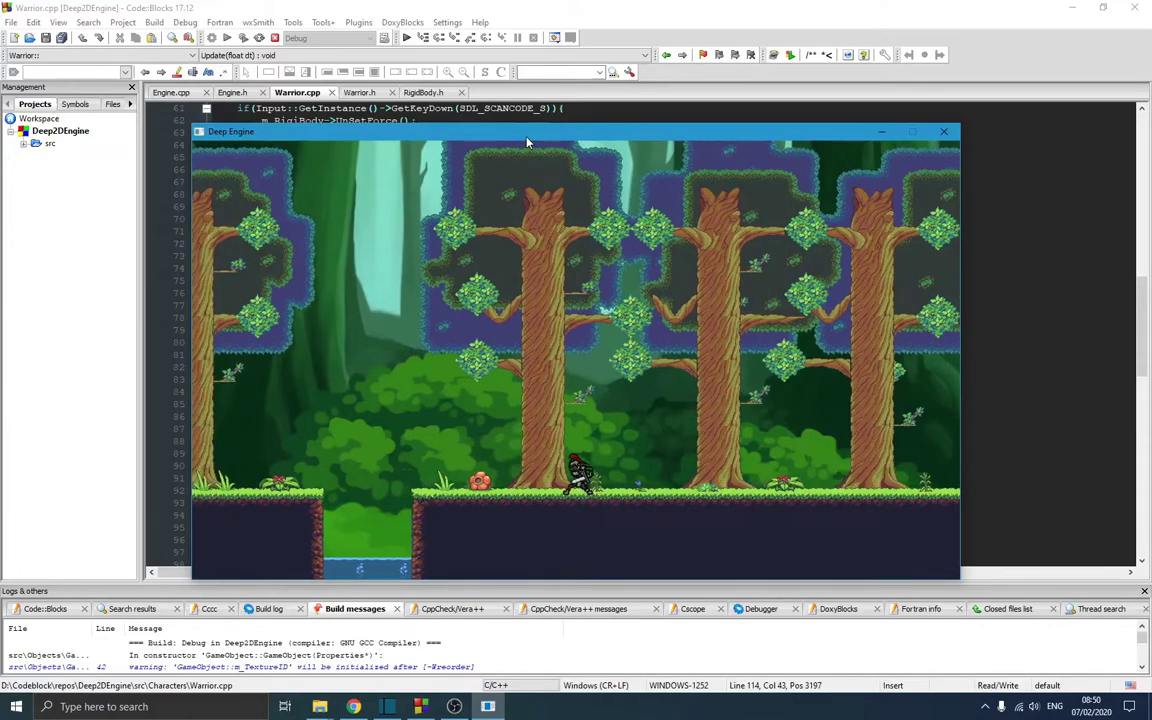
key(space)
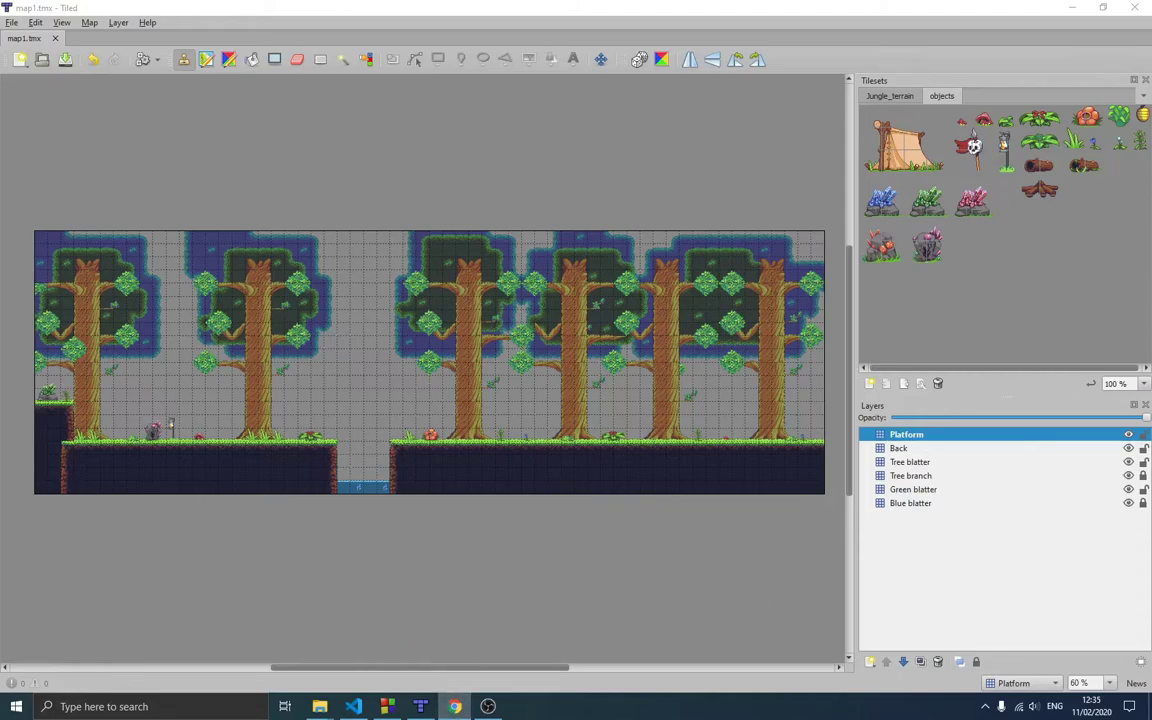
- Switch to Chrome and examine the Tiled 1.3.2 release page, checking the version number in its heading
click(454, 706)
double_click(627, 145)
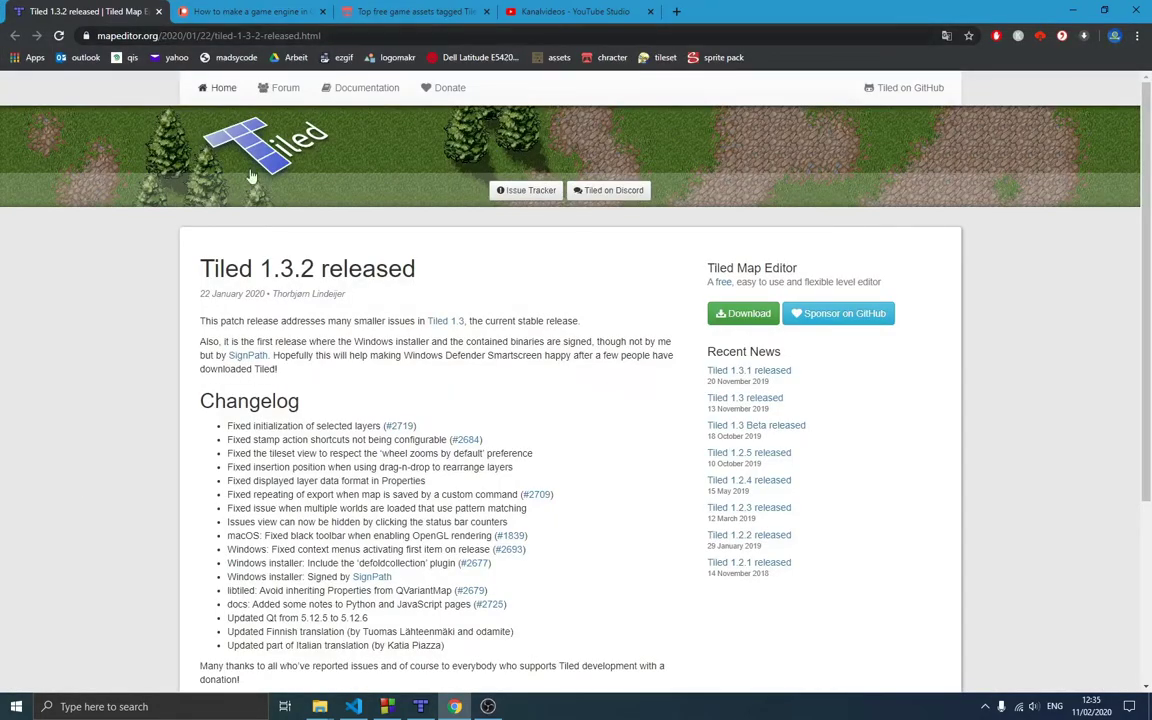
drag(273, 268, 316, 268)
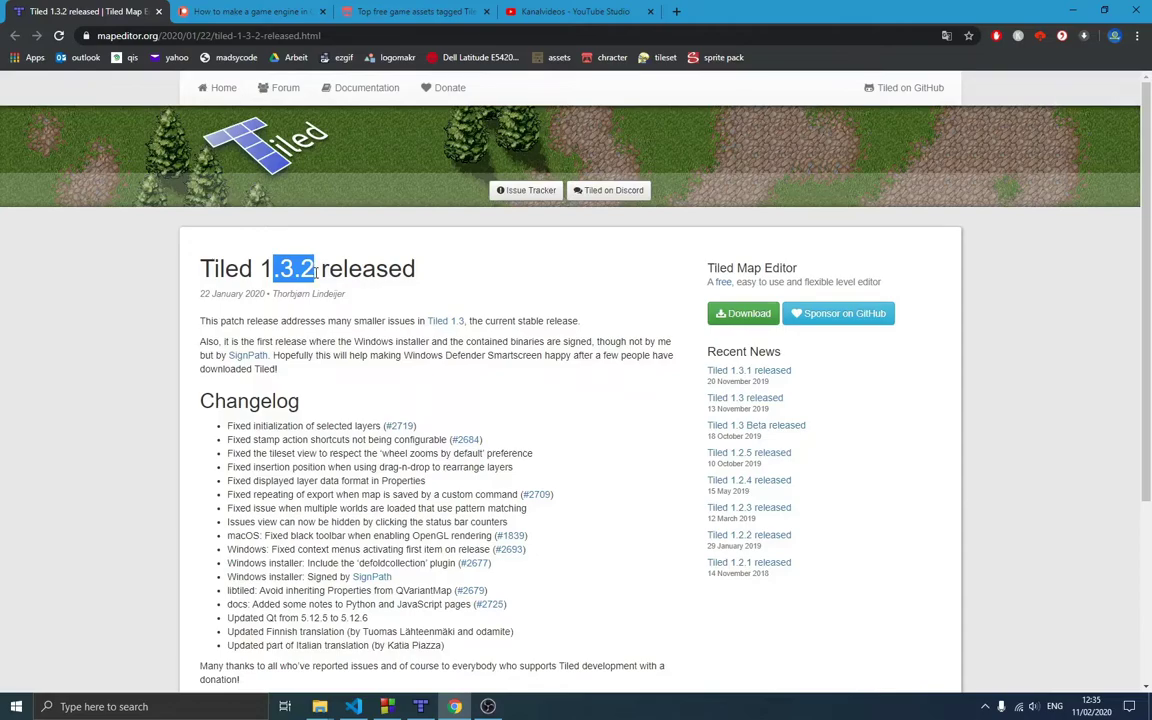
click(284, 241)
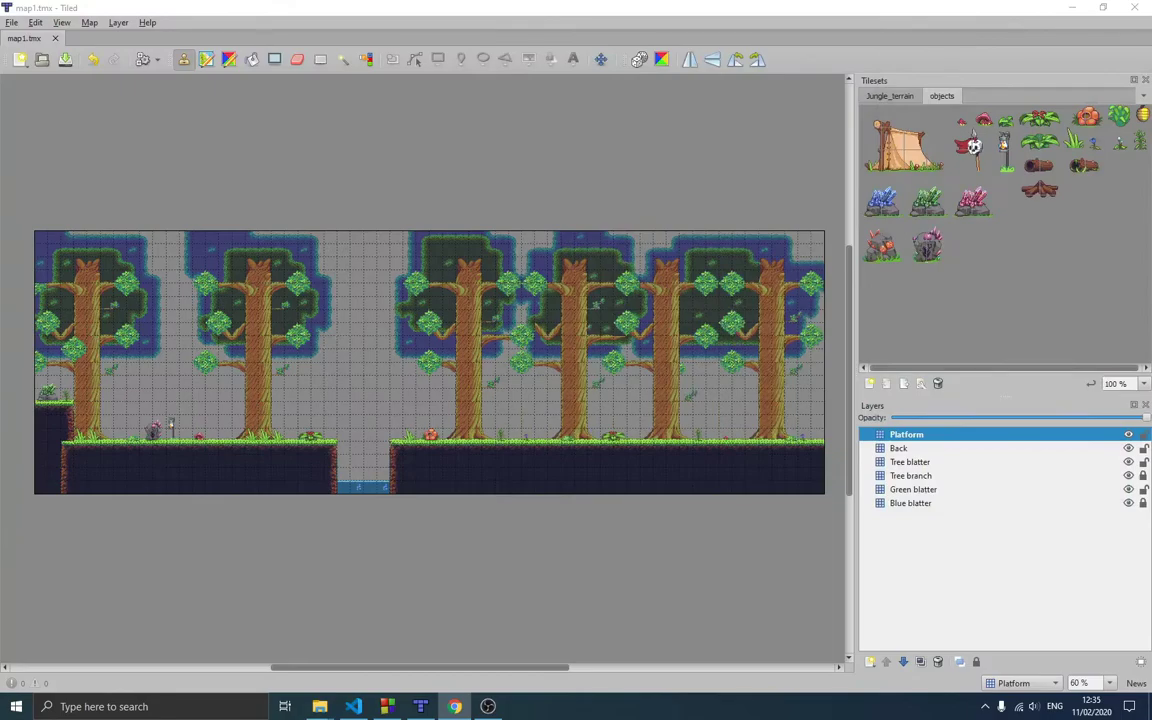
- Locate the Tiled-1.3.2-win64.msi installer in the Downloads folder in File Explorer, leaving it unopened, and minimize the window
click(319, 706)
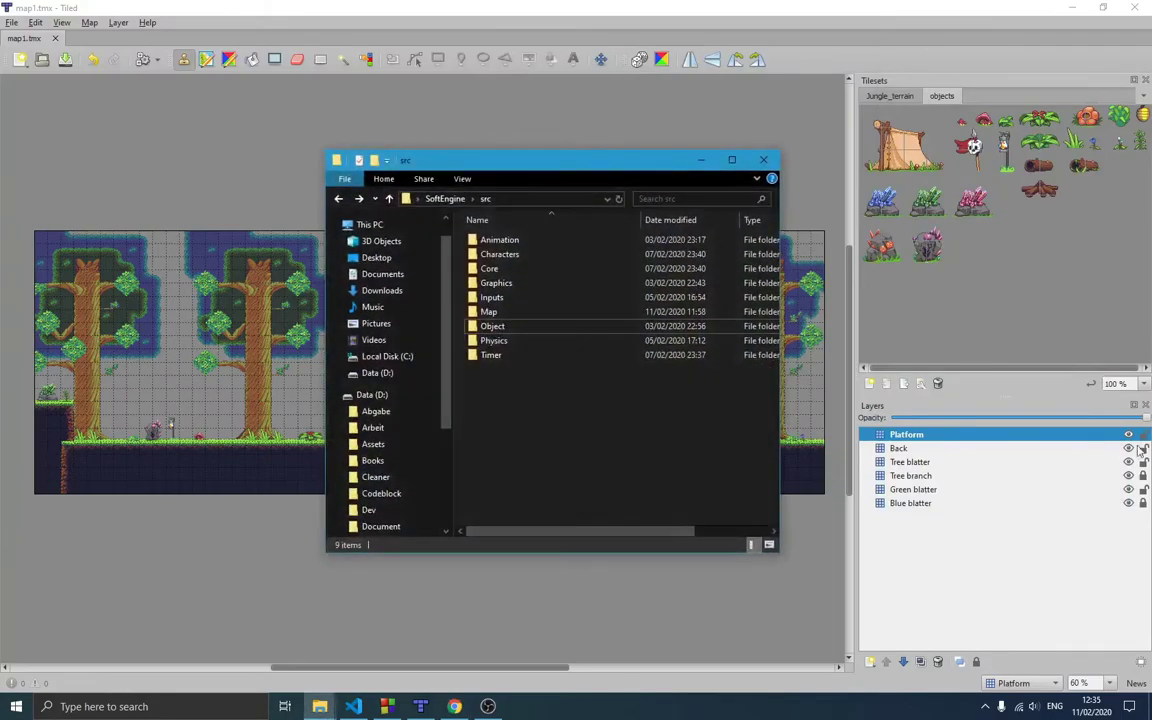
click(357, 290)
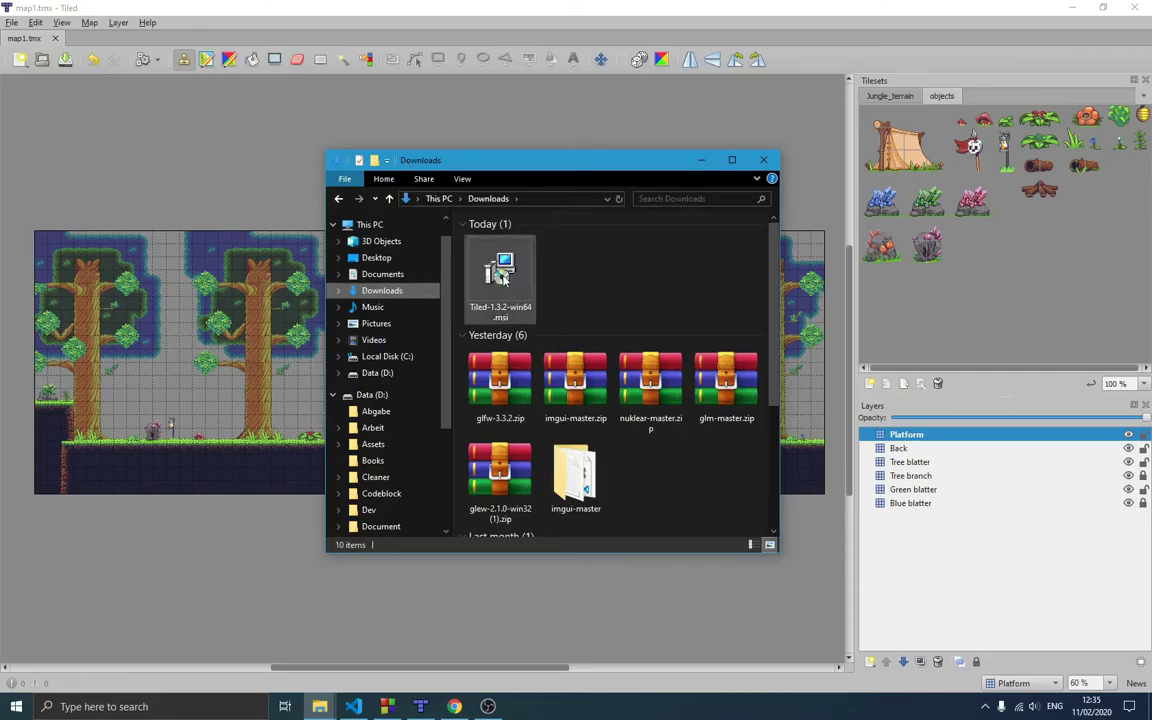
click(502, 276)
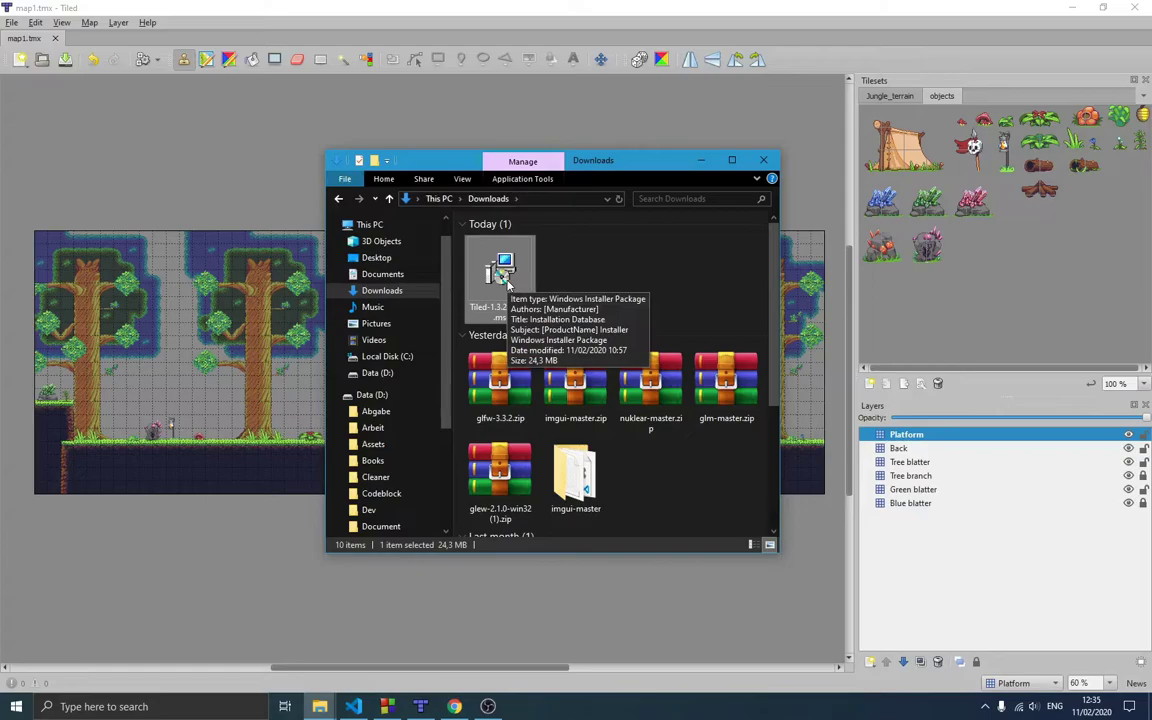
click(702, 161)
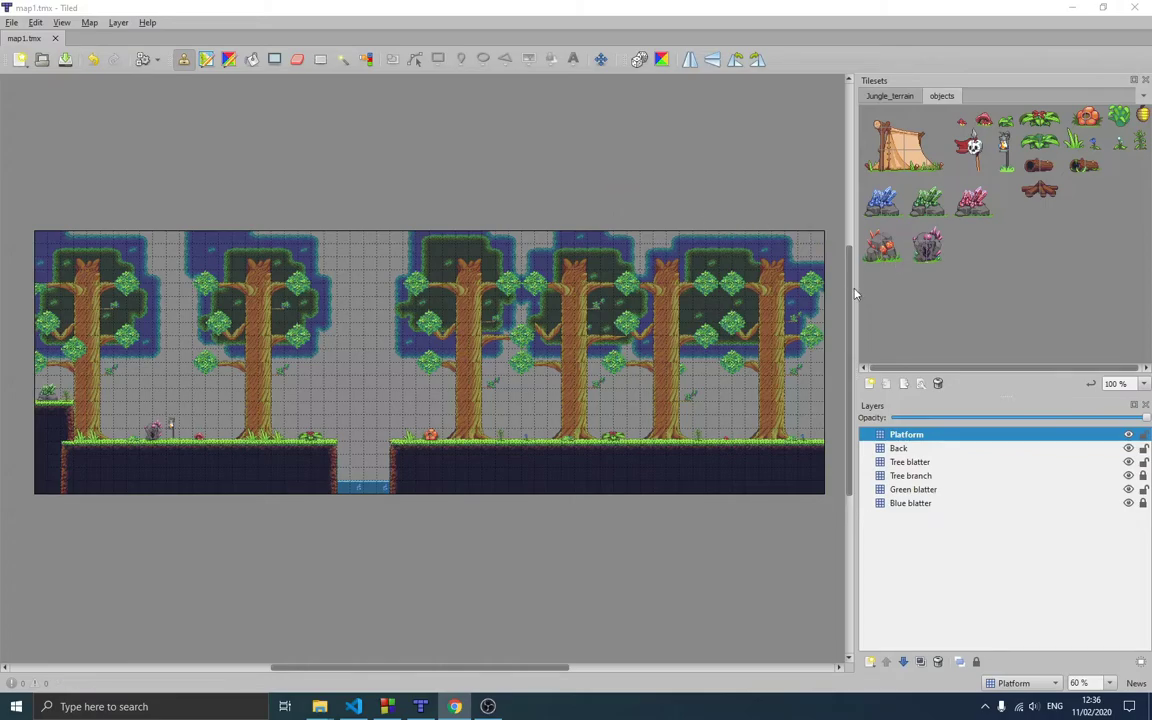
- Widen the map view in Tiled, close the map1.tmx map and start creating a new map
drag(855, 293, 887, 297)
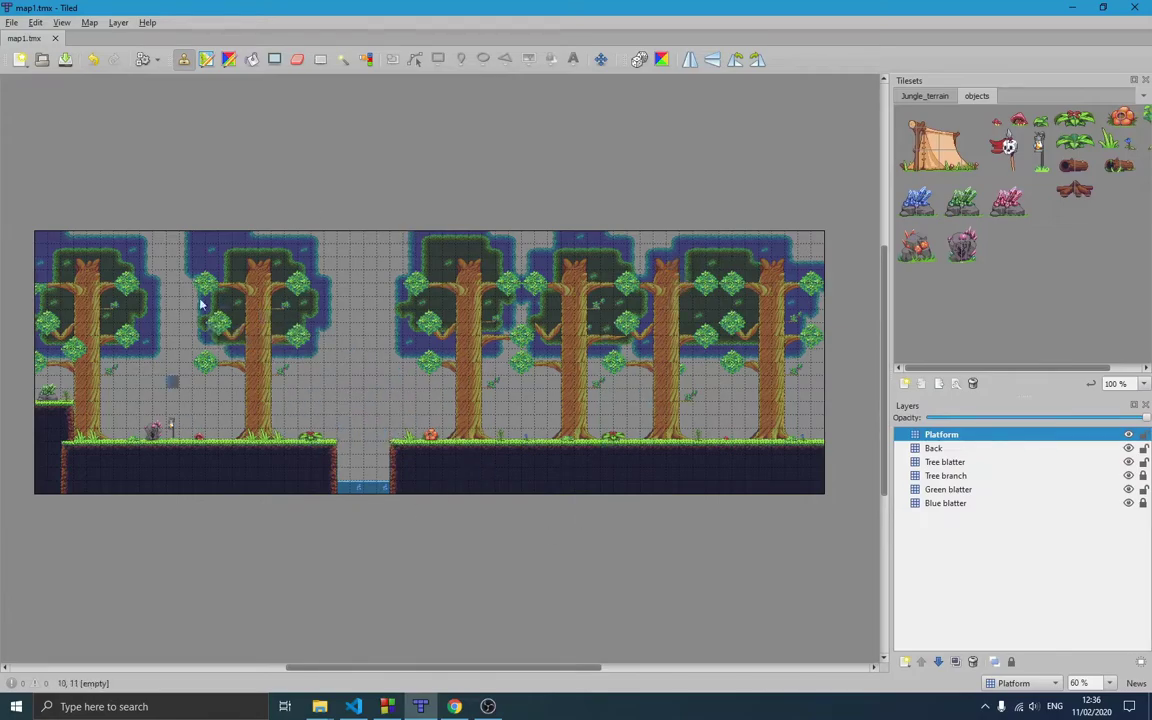
click(11, 22)
click(68, 25)
click(55, 38)
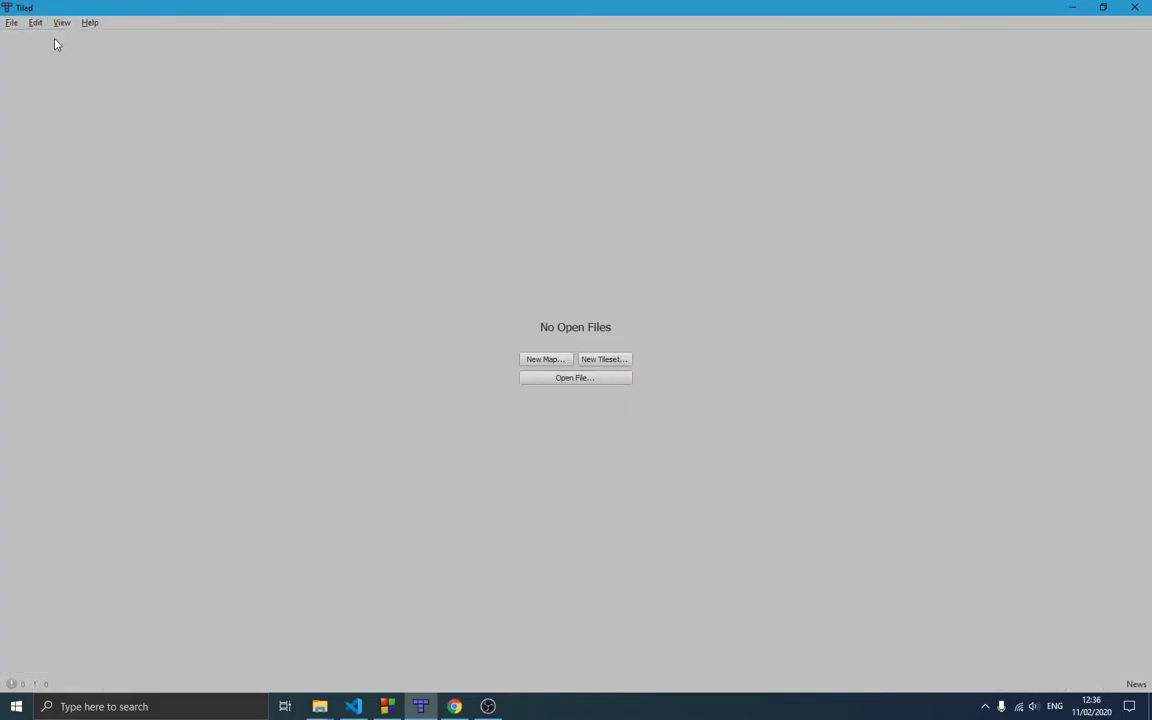
click(540, 362)
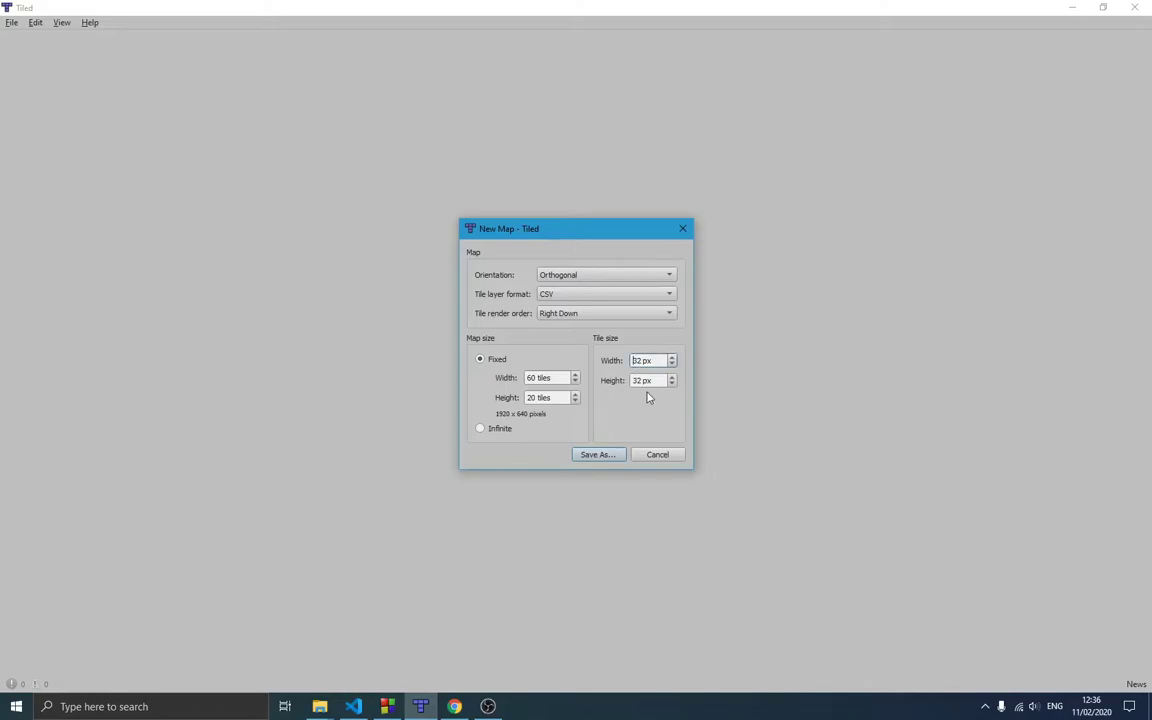
- Choose Orthogonal as the new map's orientation and CSV as its tile layer format
click(594, 277)
click(594, 277)
click(594, 277)
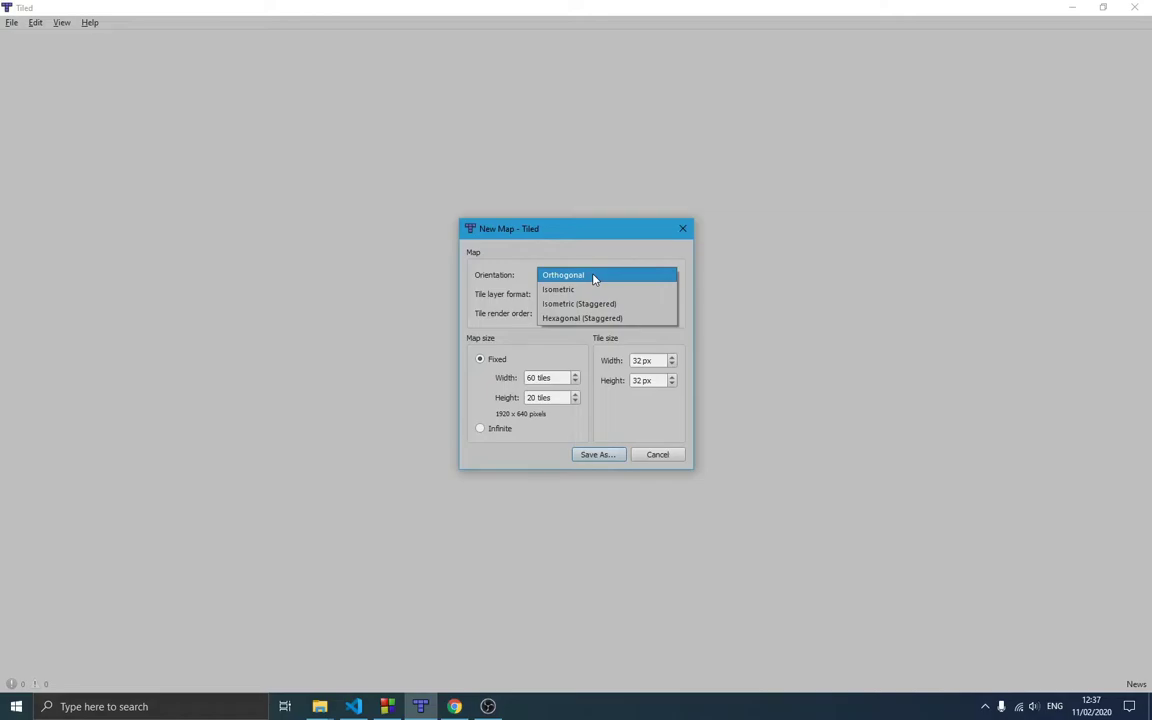
click(594, 279)
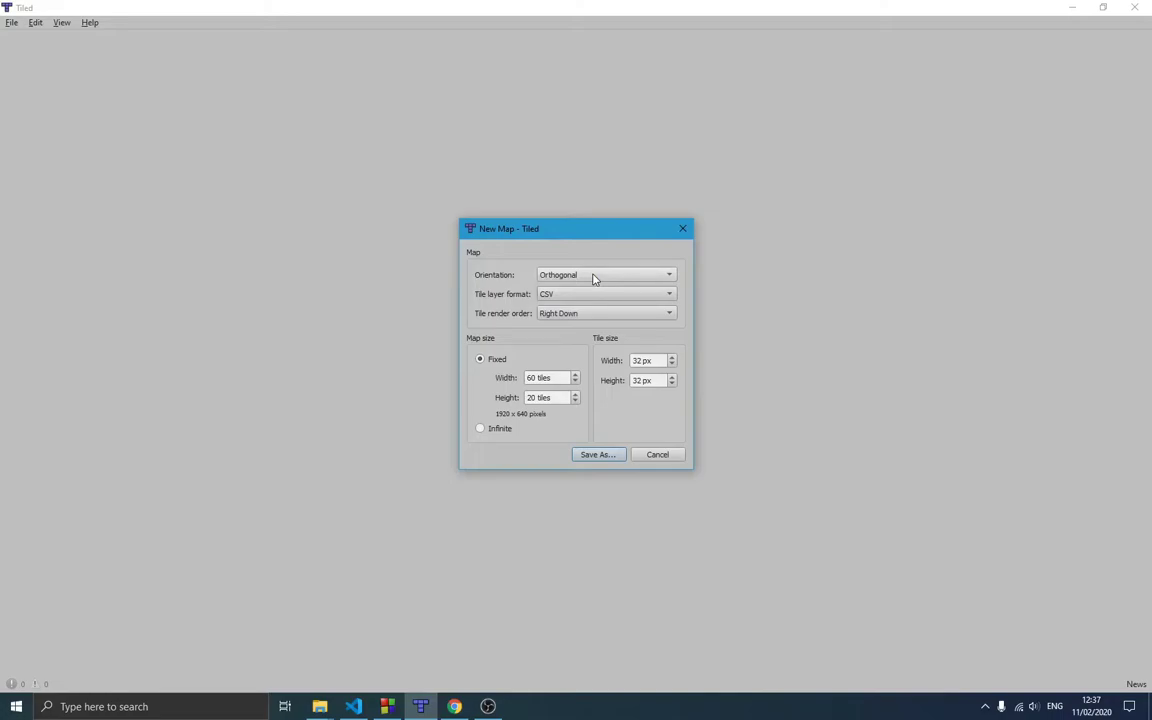
click(594, 279)
click(594, 279)
click(575, 295)
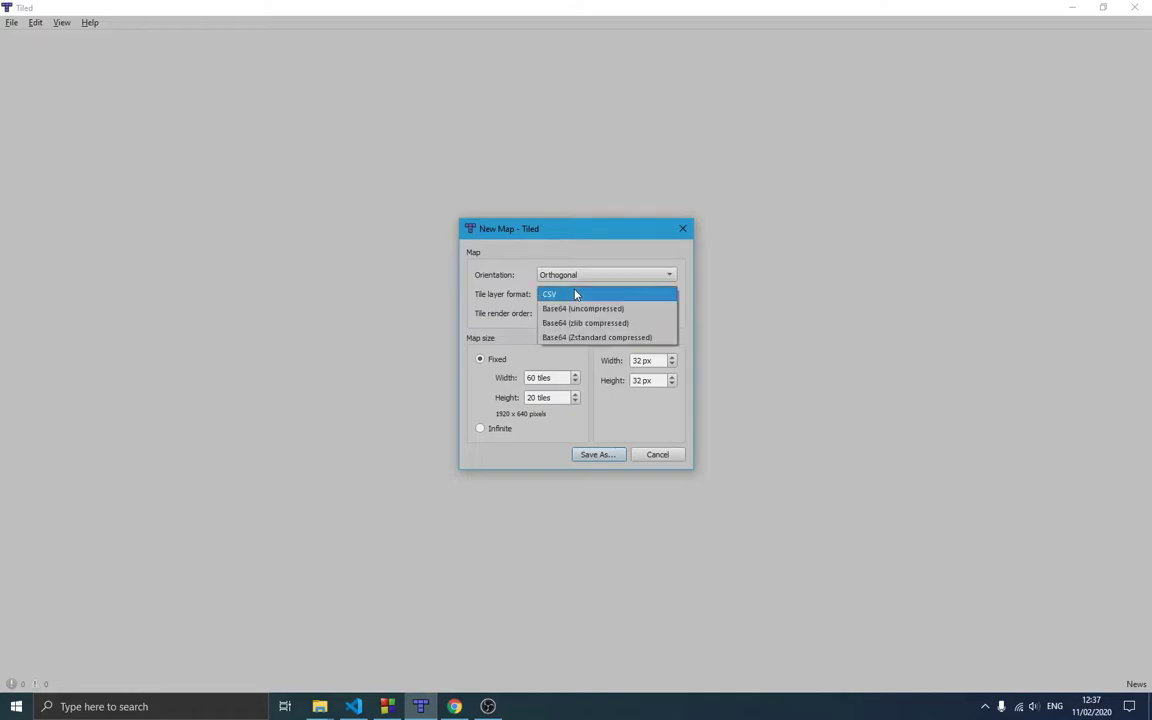
click(575, 294)
click(576, 294)
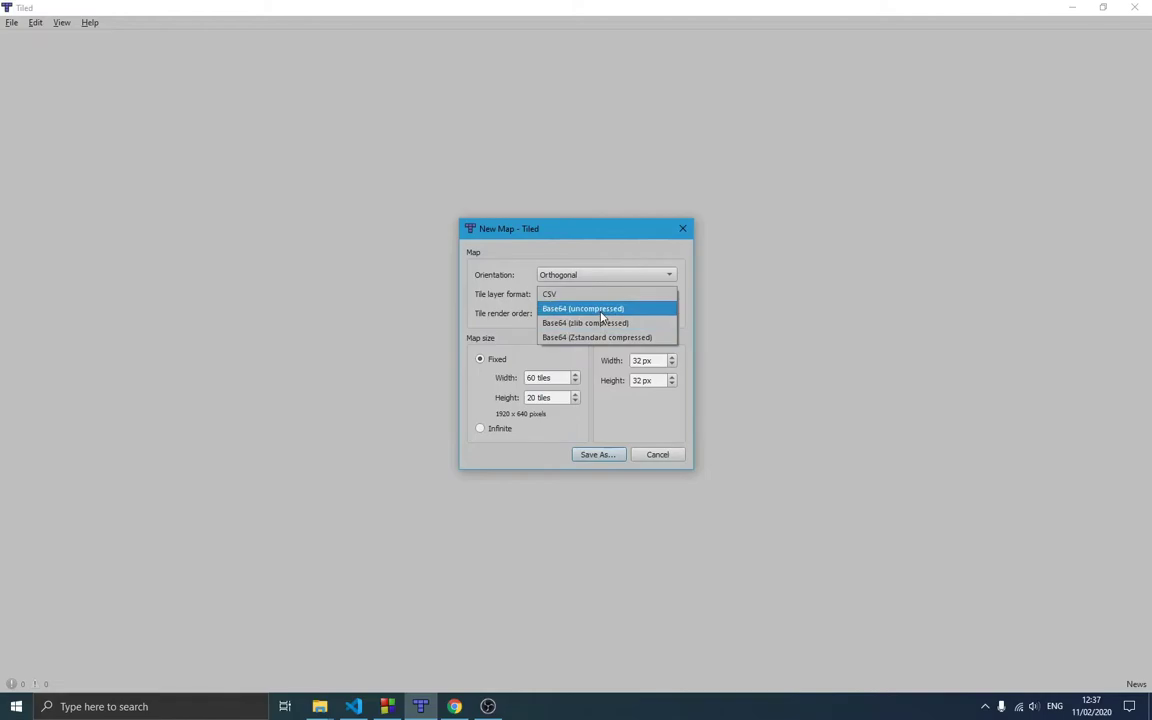
click(567, 296)
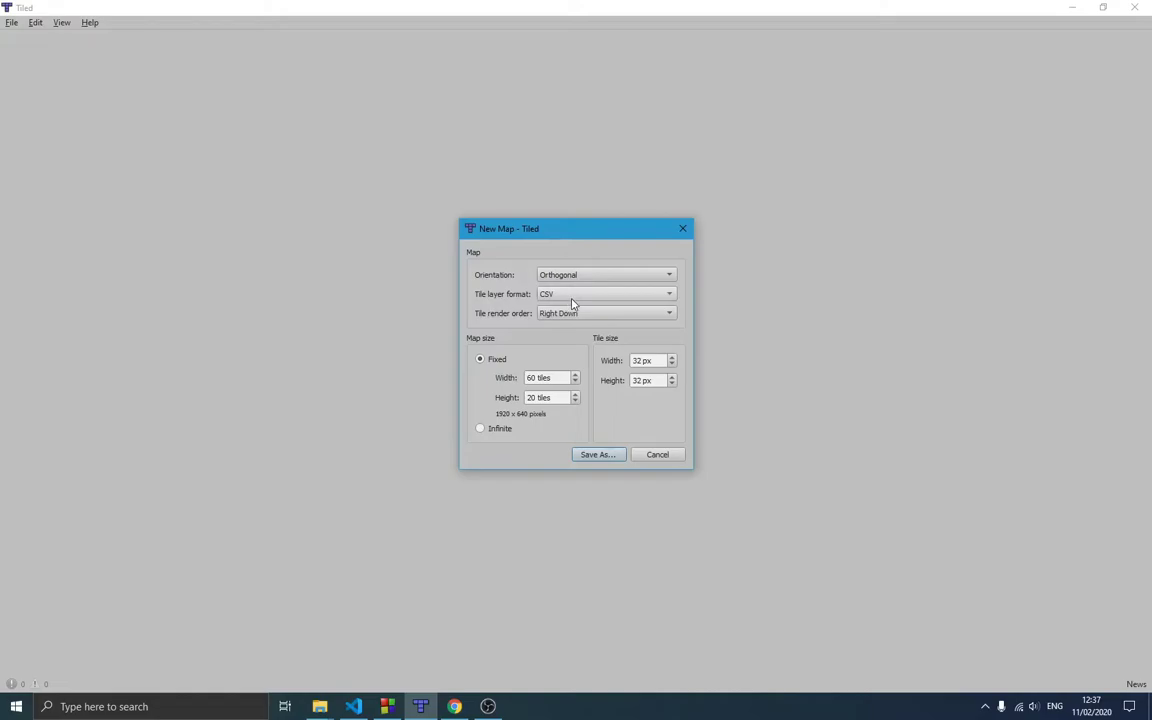
- Switch to Visual Studio Code, look through MapParser.cpp and MapParser.h, and open map1.tmx from the Assets maps folder
click(353, 707)
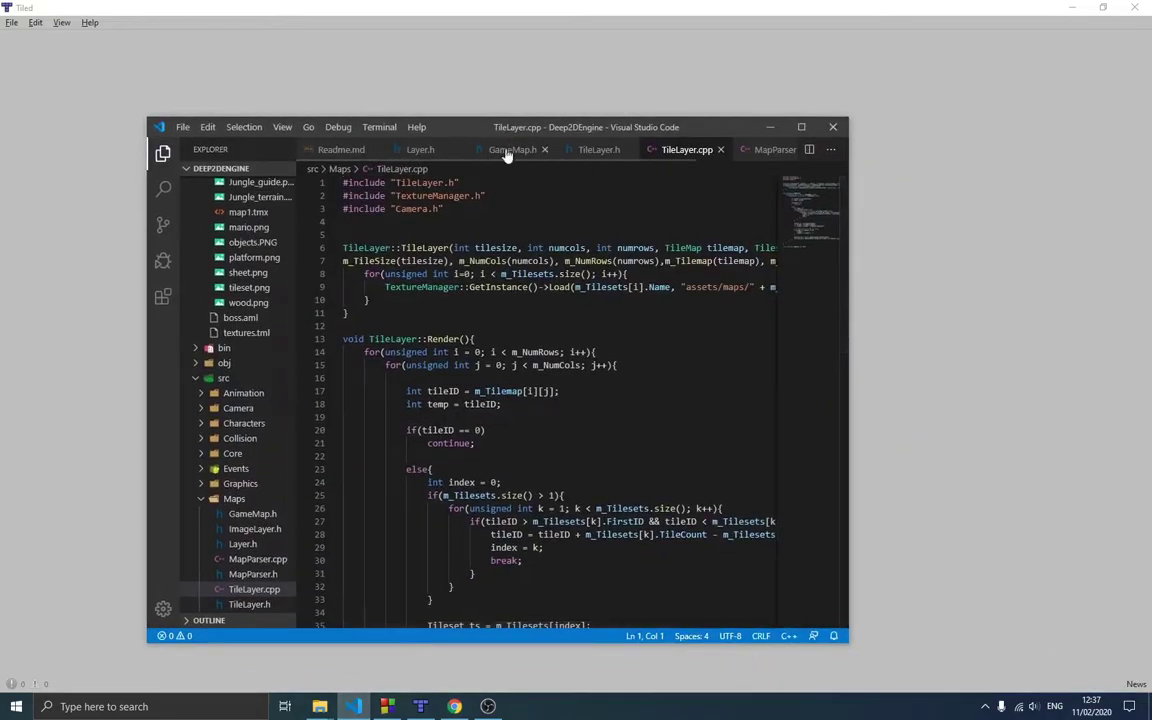
click(338, 149)
click(757, 150)
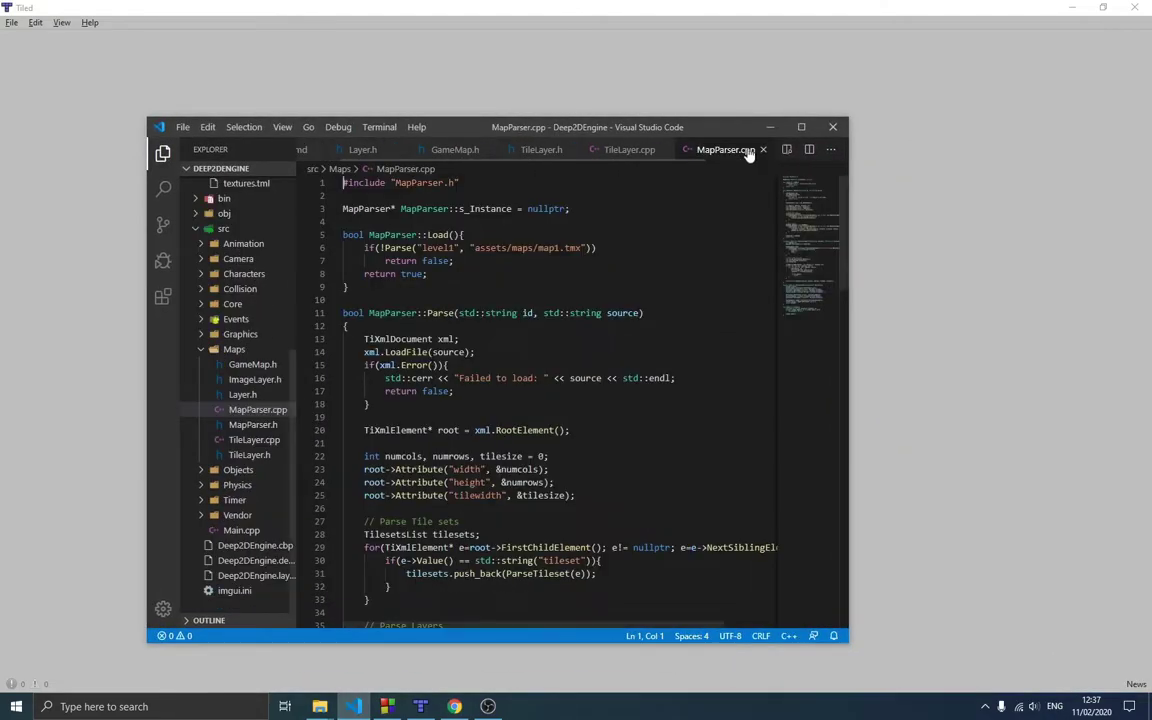
click(802, 128)
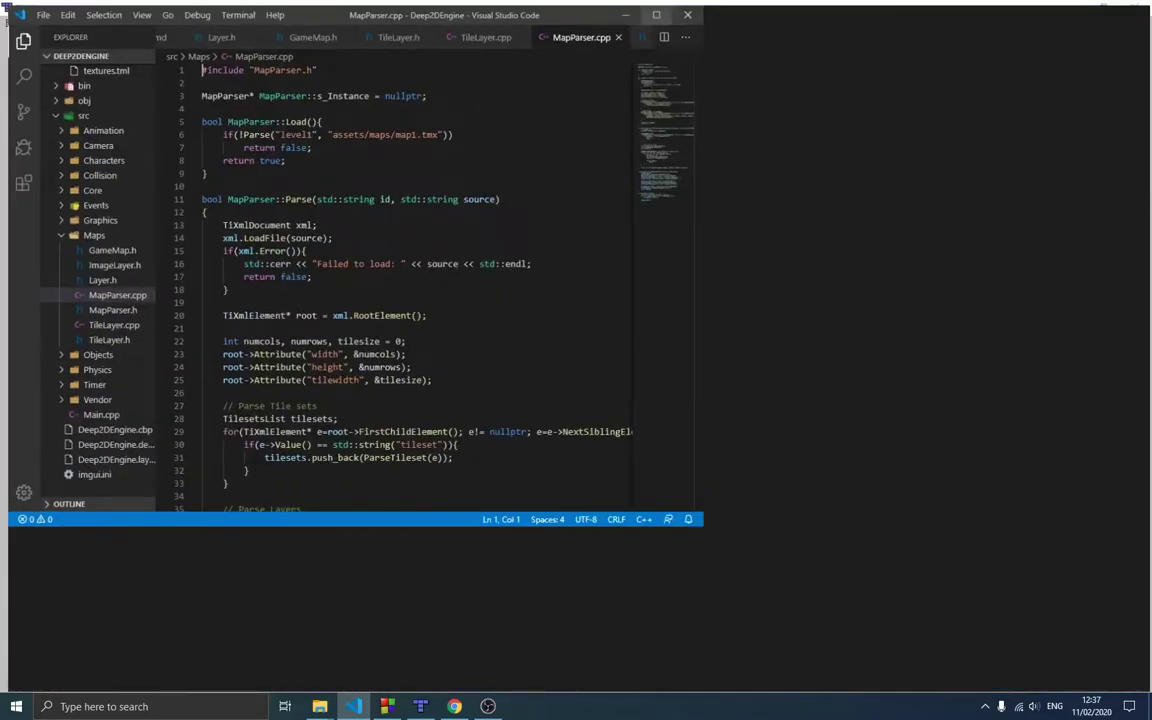
click(731, 32)
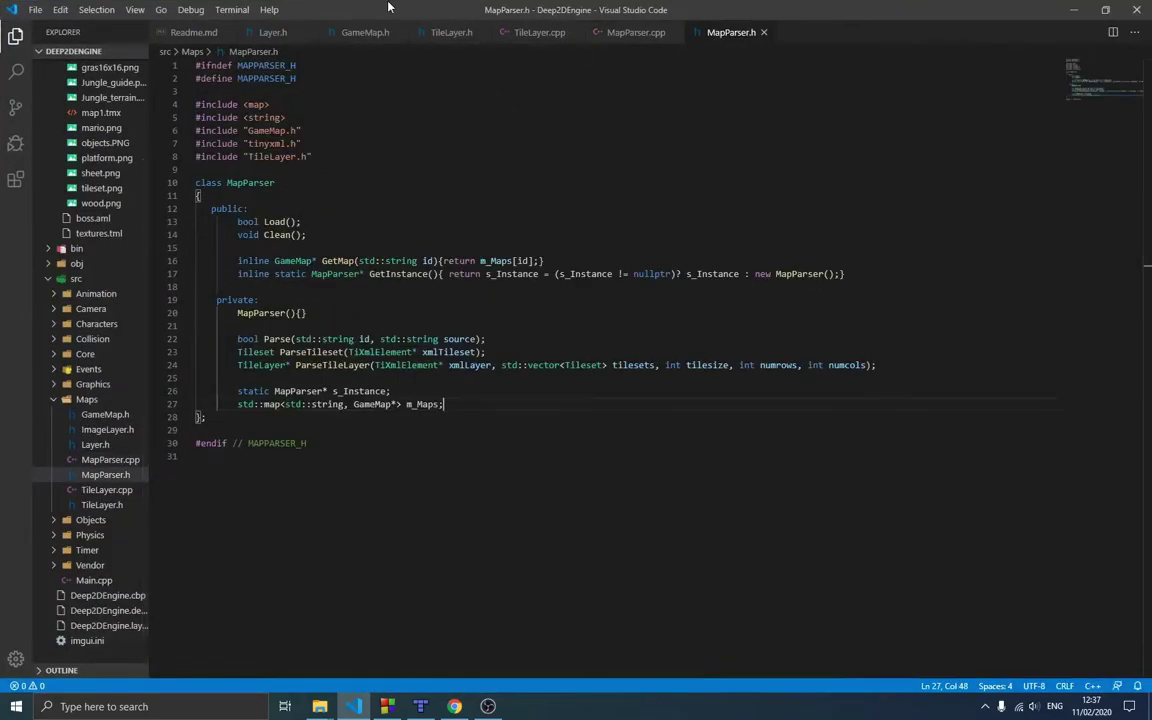
scroll(100, 183, up, 3)
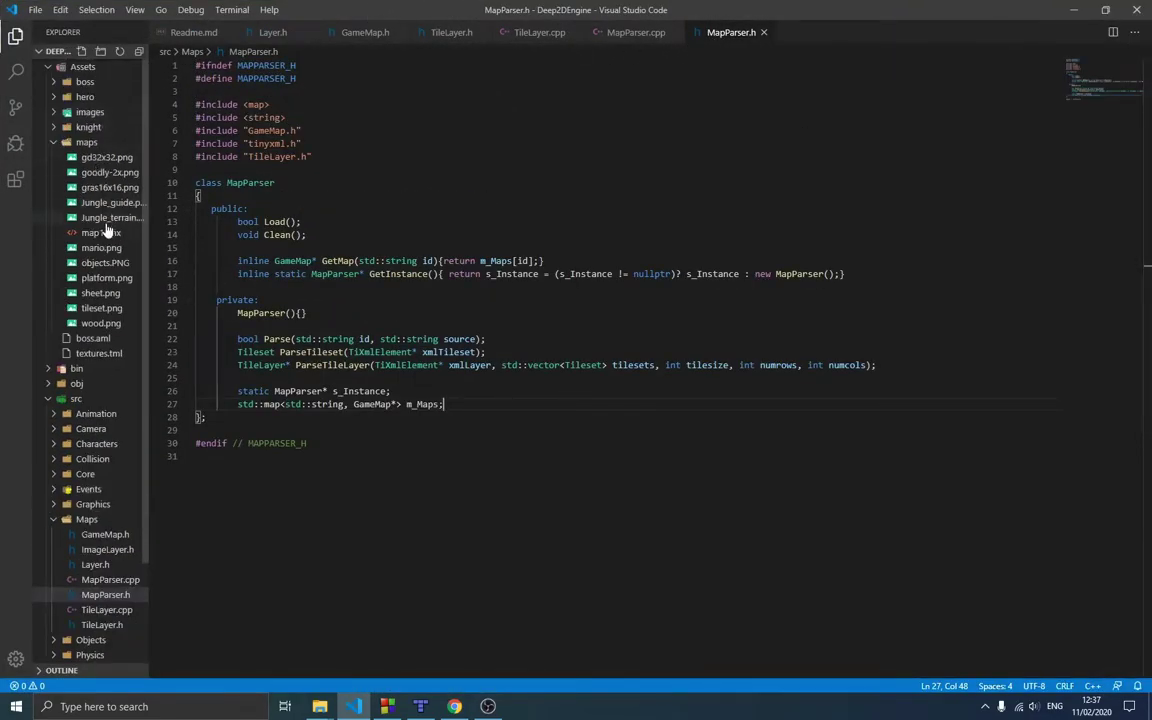
click(101, 232)
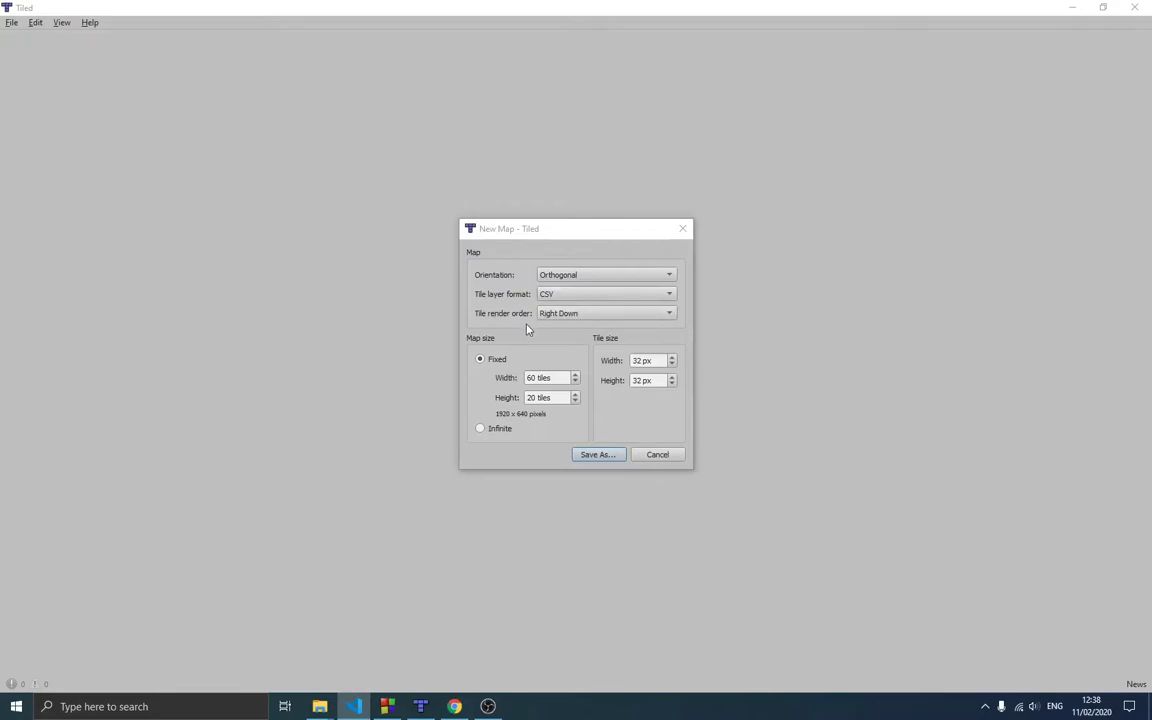
- Start saving the new map, go to the SoftEngine assets folder on the Desktop, and create and open a "maps" folder there
click(596, 455)
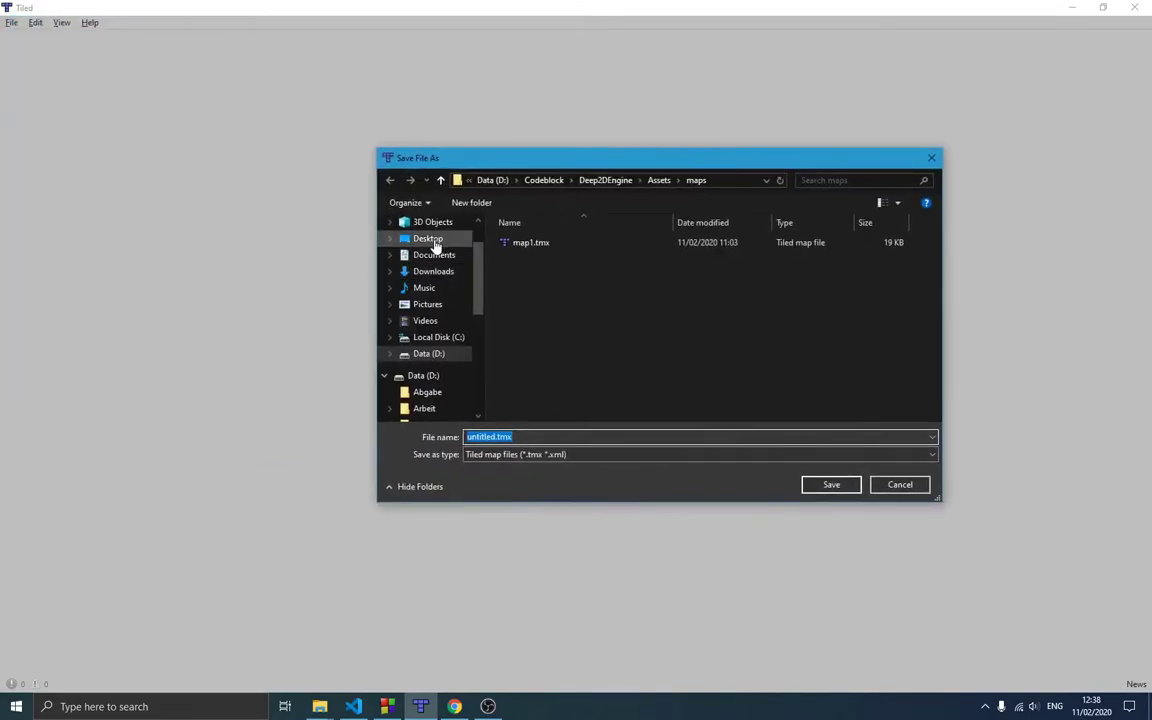
click(430, 238)
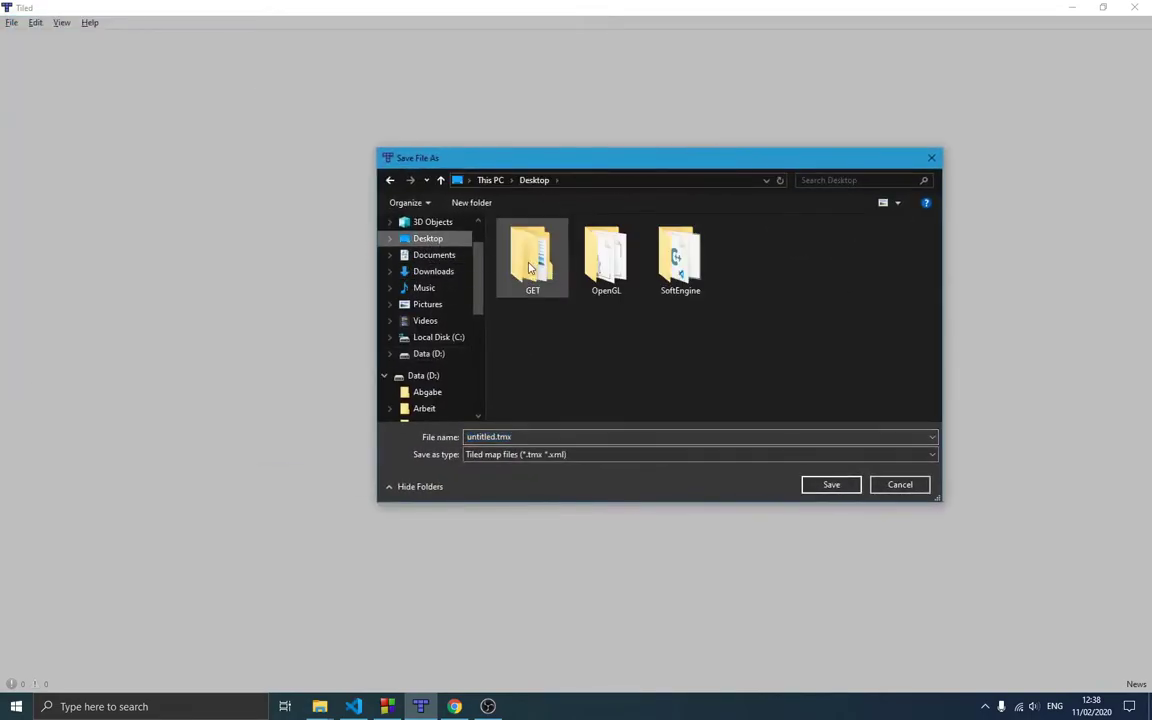
double_click(678, 256)
drag(663, 162, 547, 115)
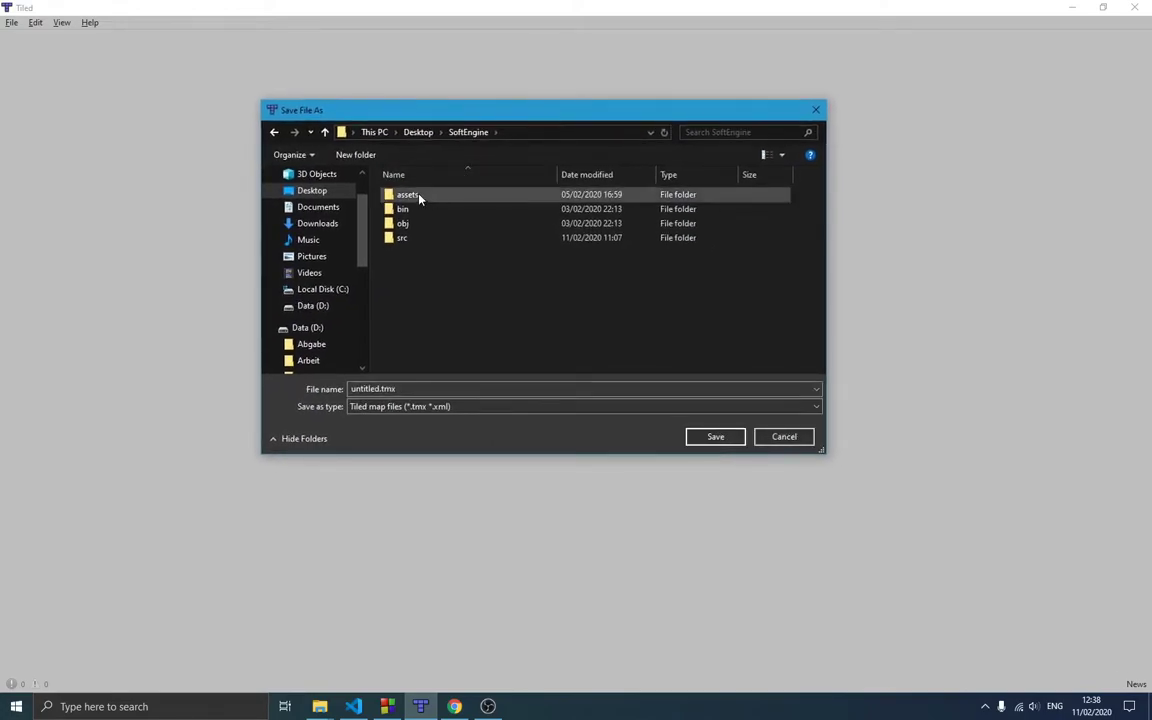
double_click(412, 195)
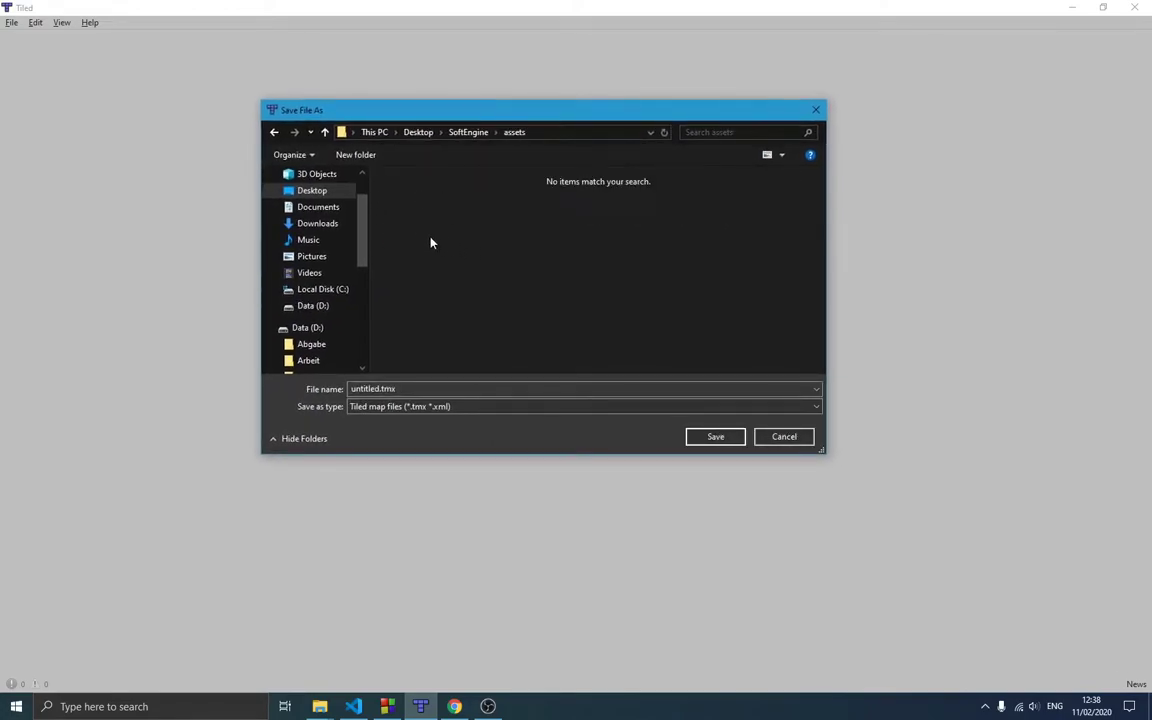
key(ctrl+shift+n)
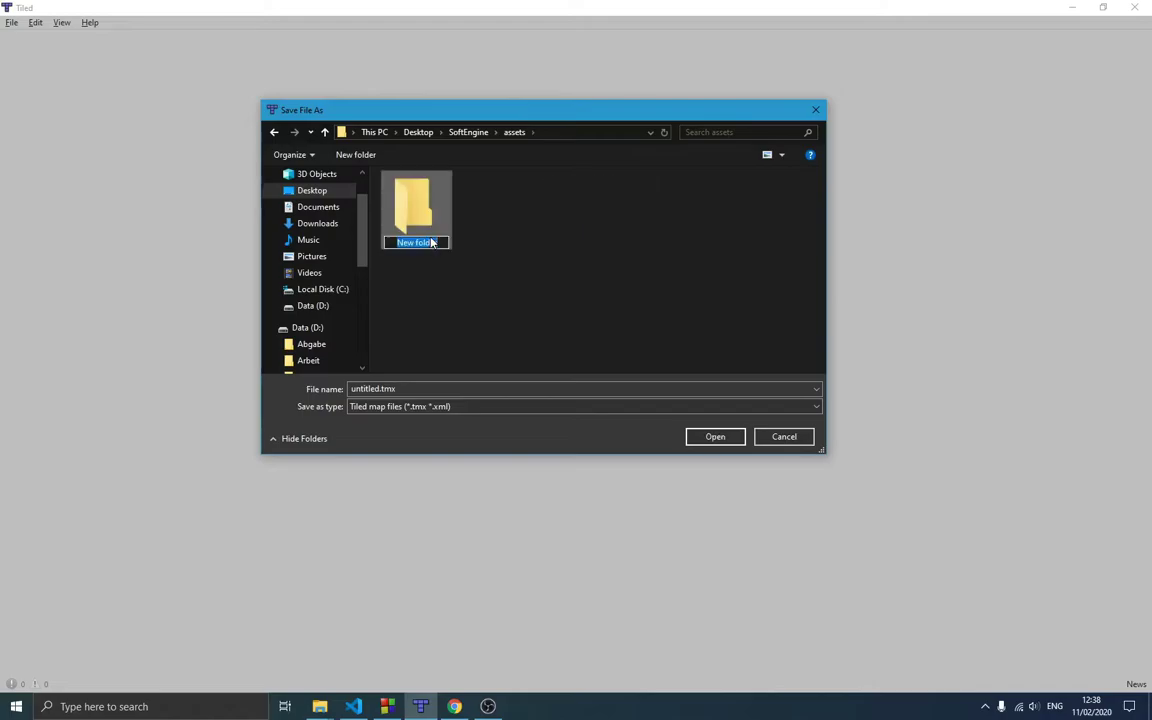
text(maps)
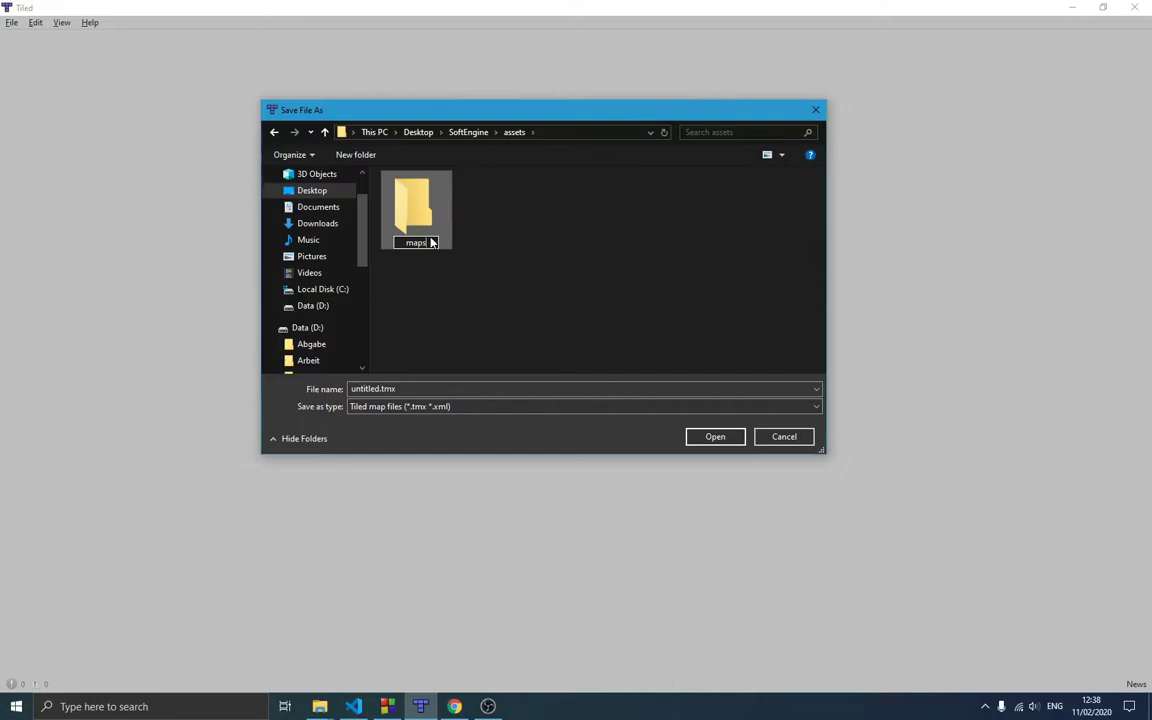
key(Return)
double_click(439, 230)
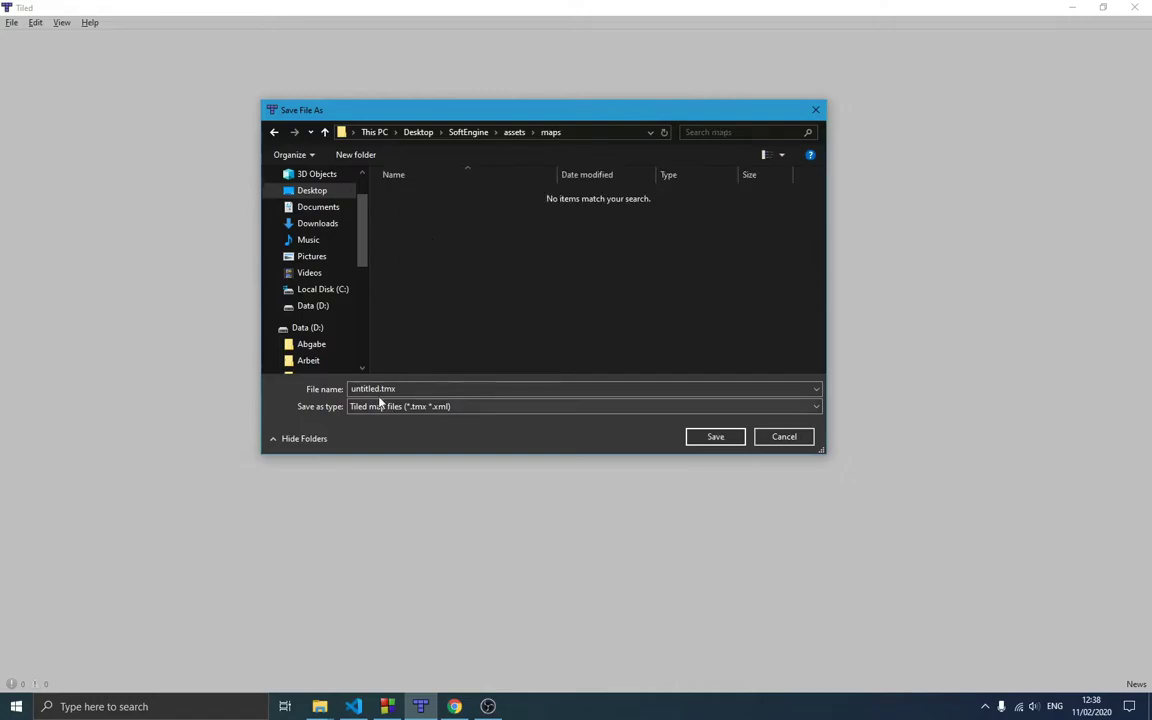
- Name the new map file "map" and save it in the new maps folder
double_click(415, 387)
text(map)
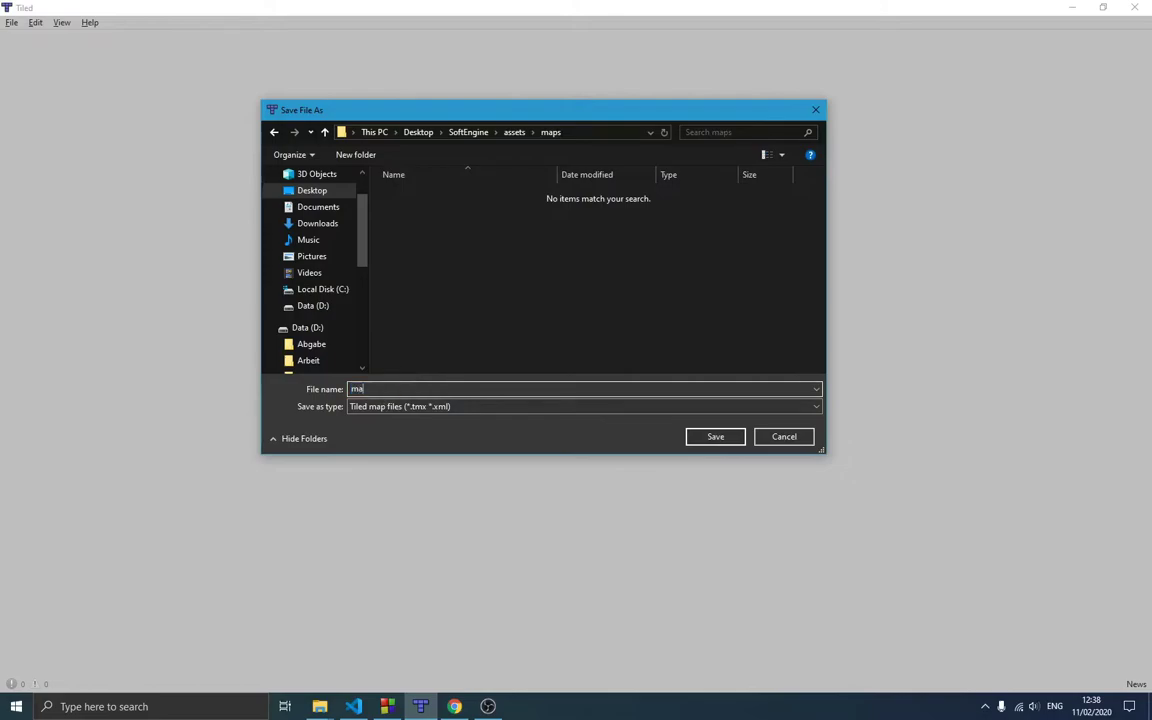
click(714, 437)
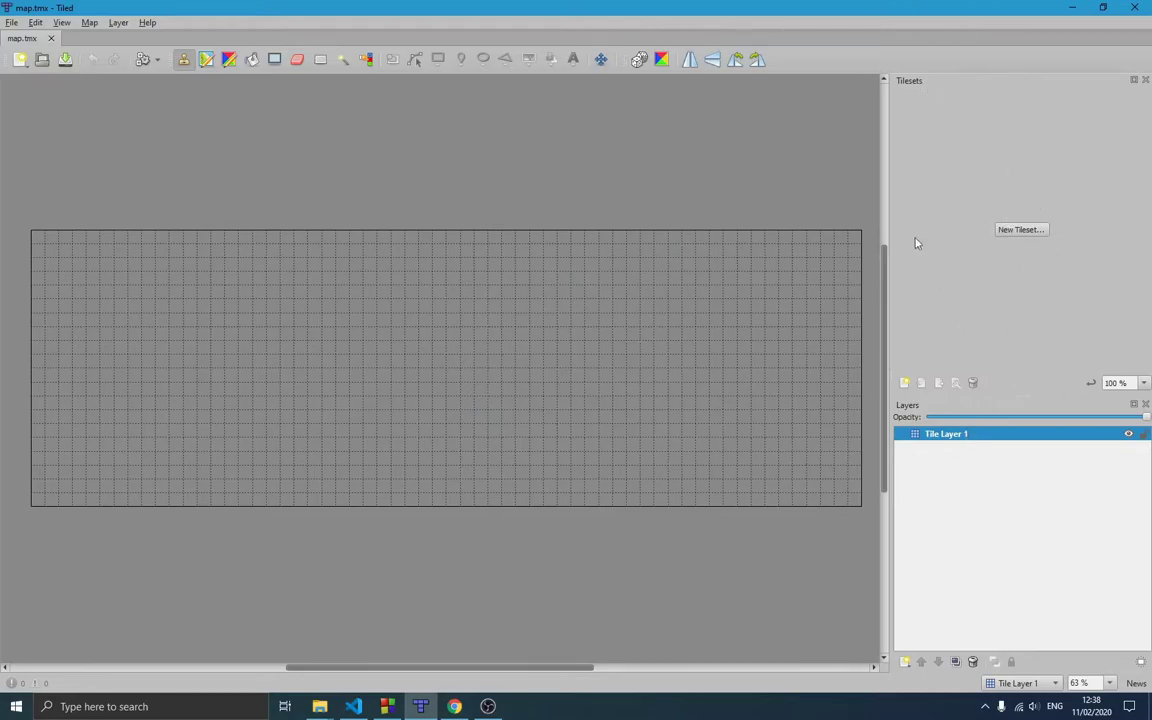
- Widen the Tilesets and Layers panels and give the Layers panel more height
drag(888, 250, 856, 249)
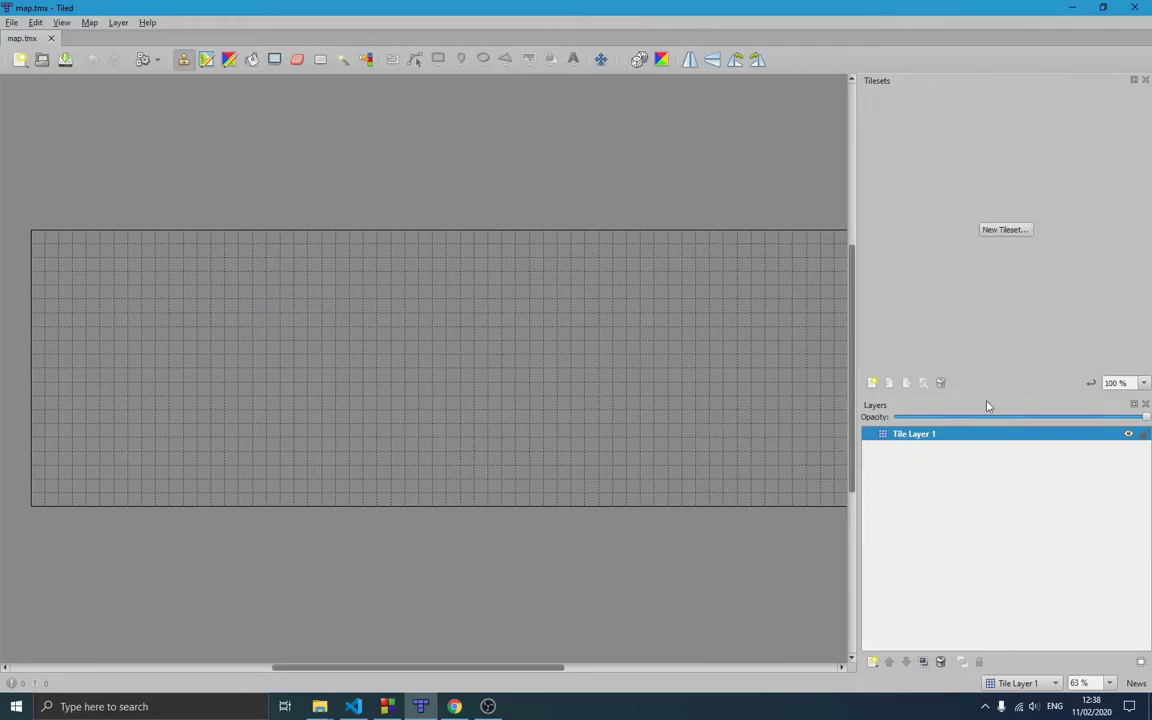
drag(1006, 397, 1006, 351)
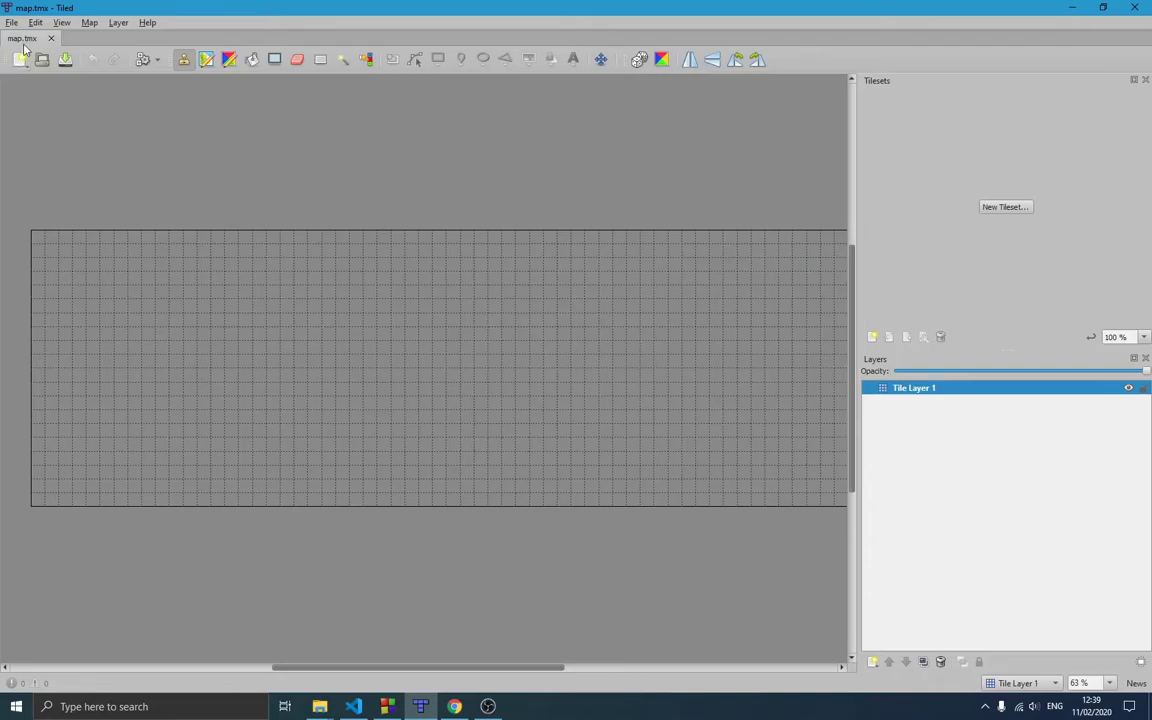
- Show the Maps panel, look through its folder list and close it again
click(63, 23)
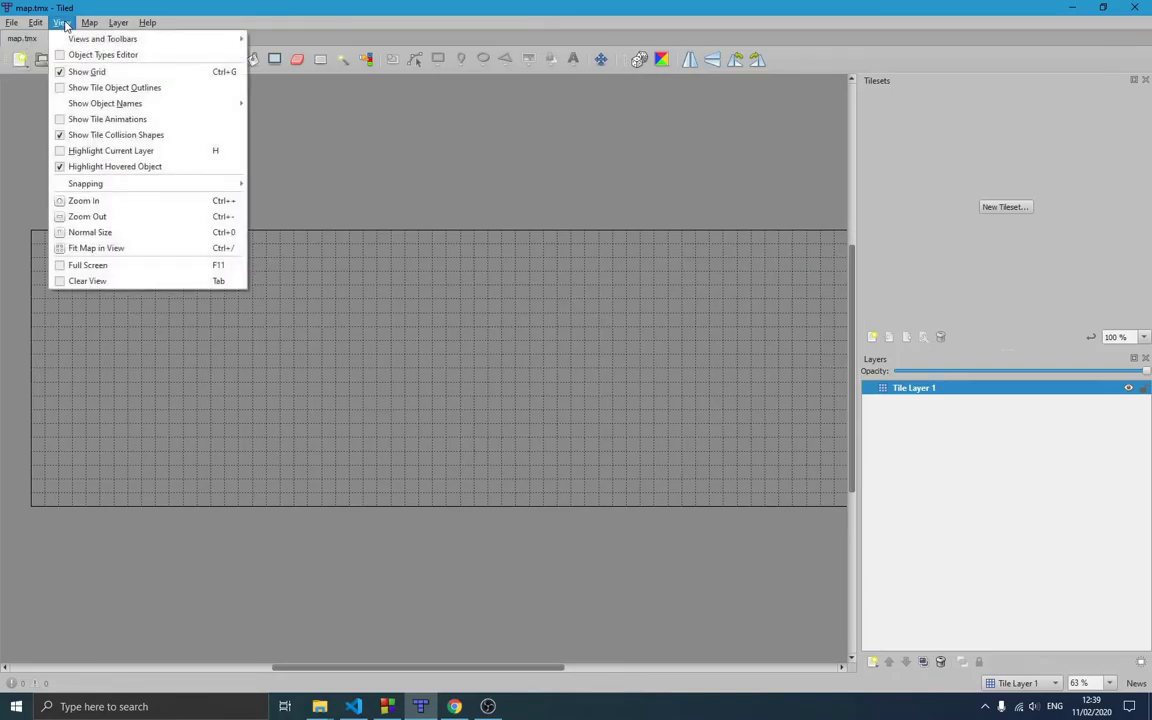
mouse_move(64, 40)
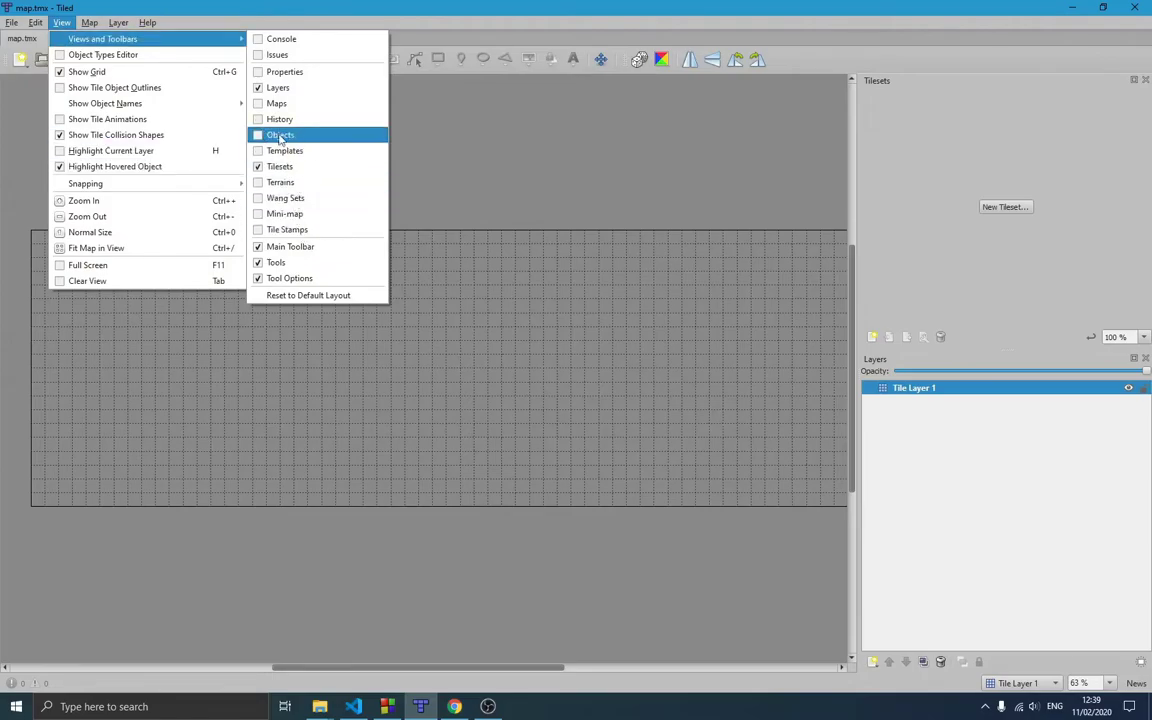
click(264, 104)
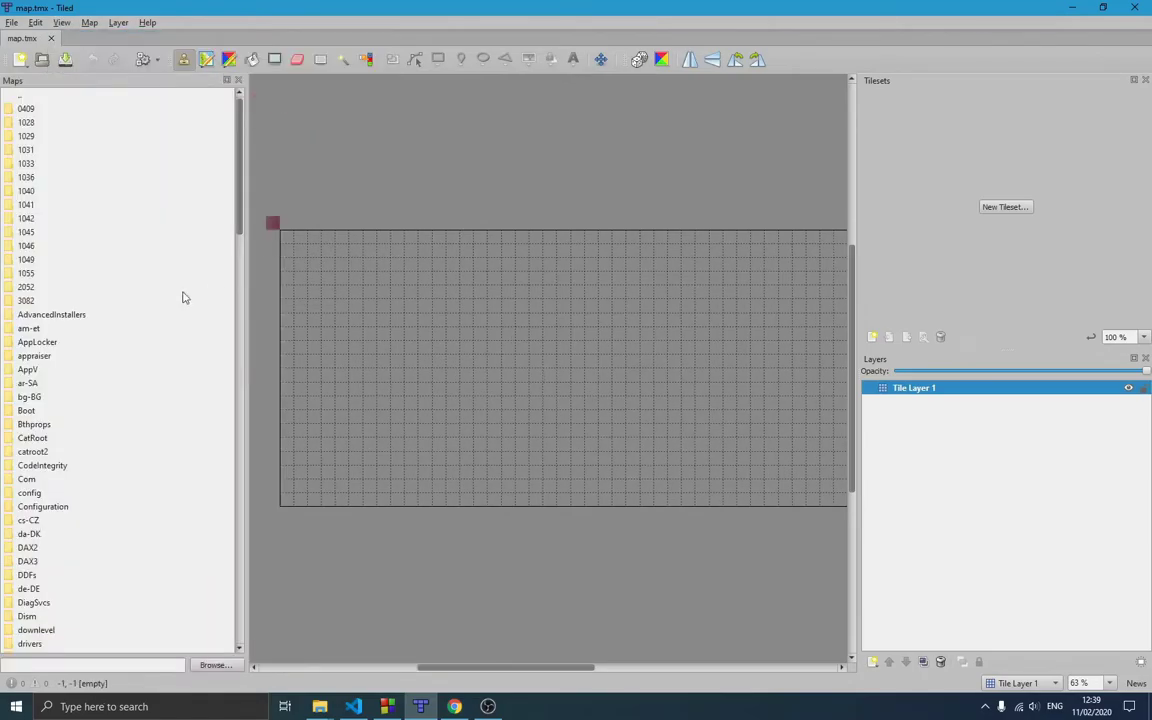
scroll(90, 321, down, 8)
scroll(98, 252, up, 8)
click(238, 80)
click(61, 22)
click(61, 22)
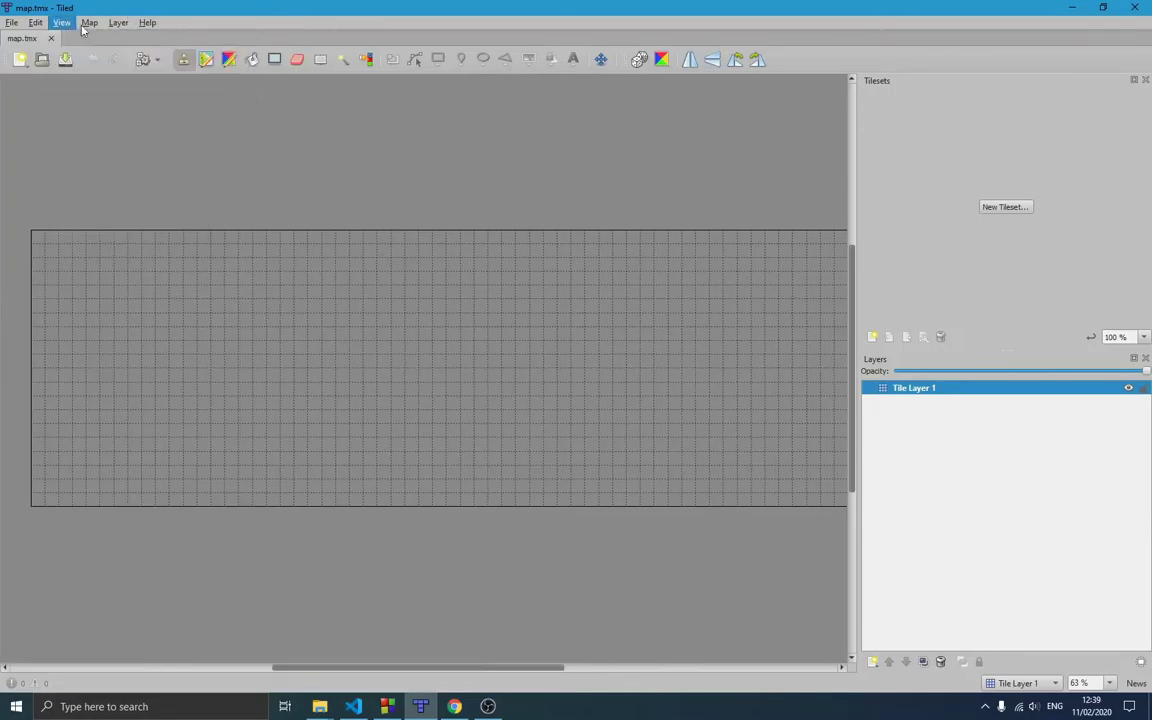
- Try out the view toggles by hiding and restoring the Layers panel, with the Maps panel opened and closed in between
click(61, 22)
mouse_move(83, 45)
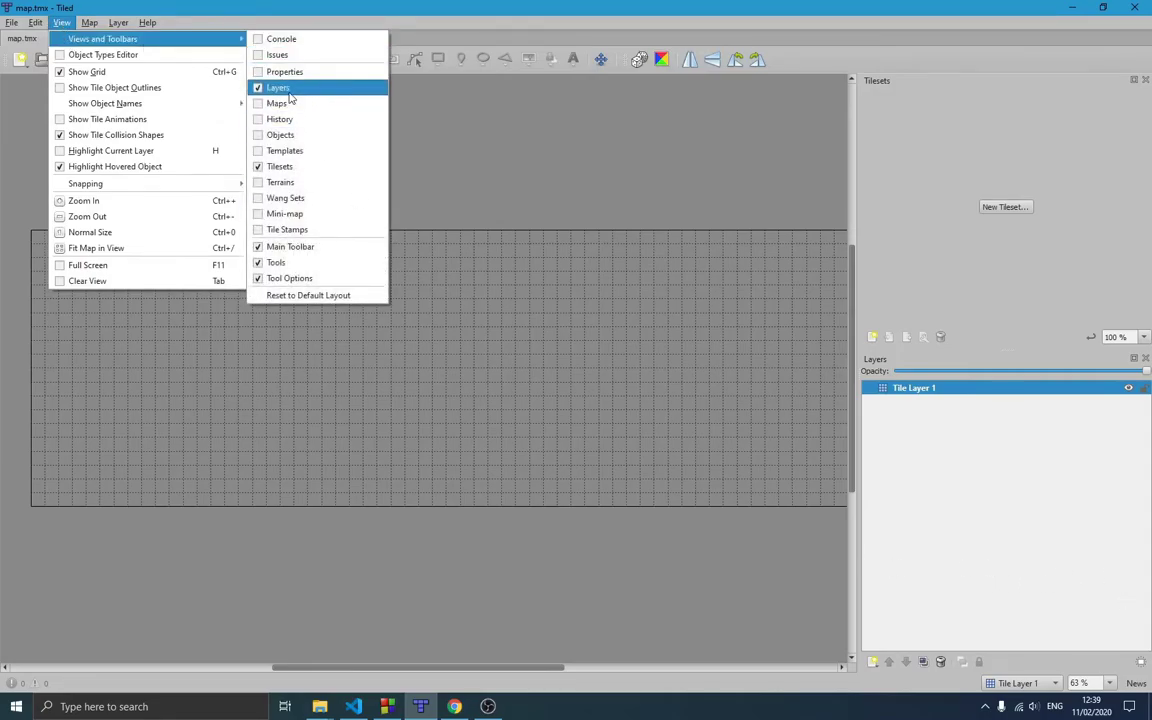
click(289, 93)
click(62, 22)
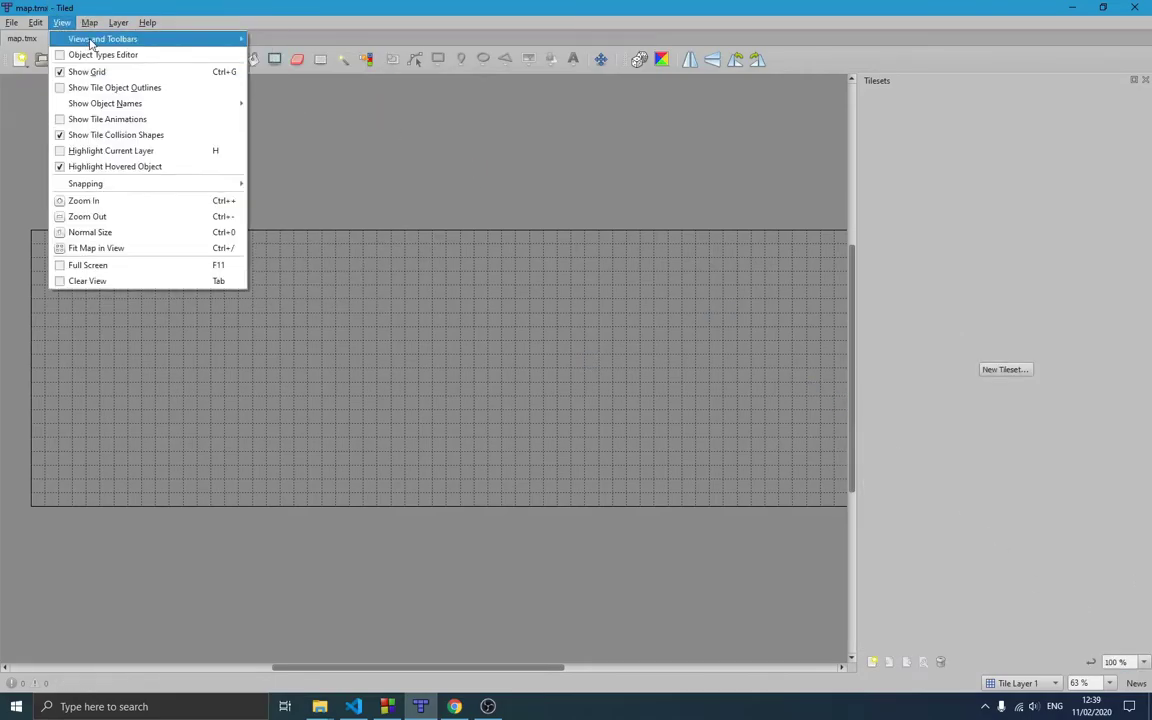
mouse_move(90, 40)
click(279, 105)
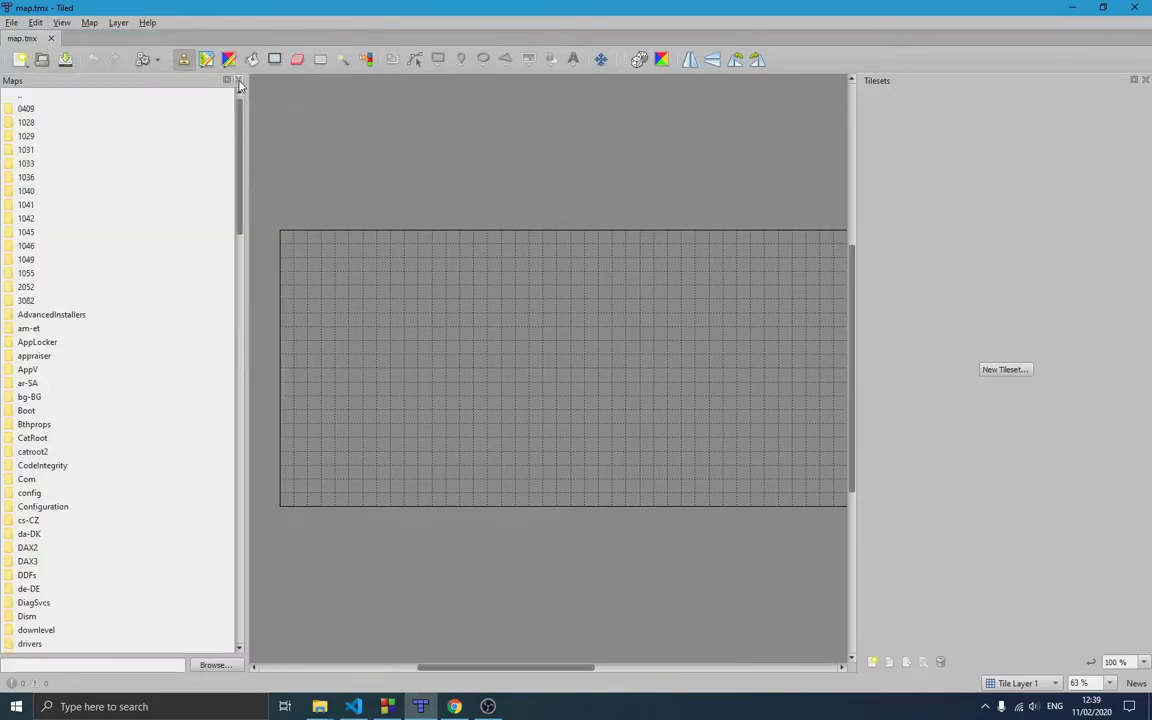
click(238, 80)
click(89, 22)
mouse_move(102, 42)
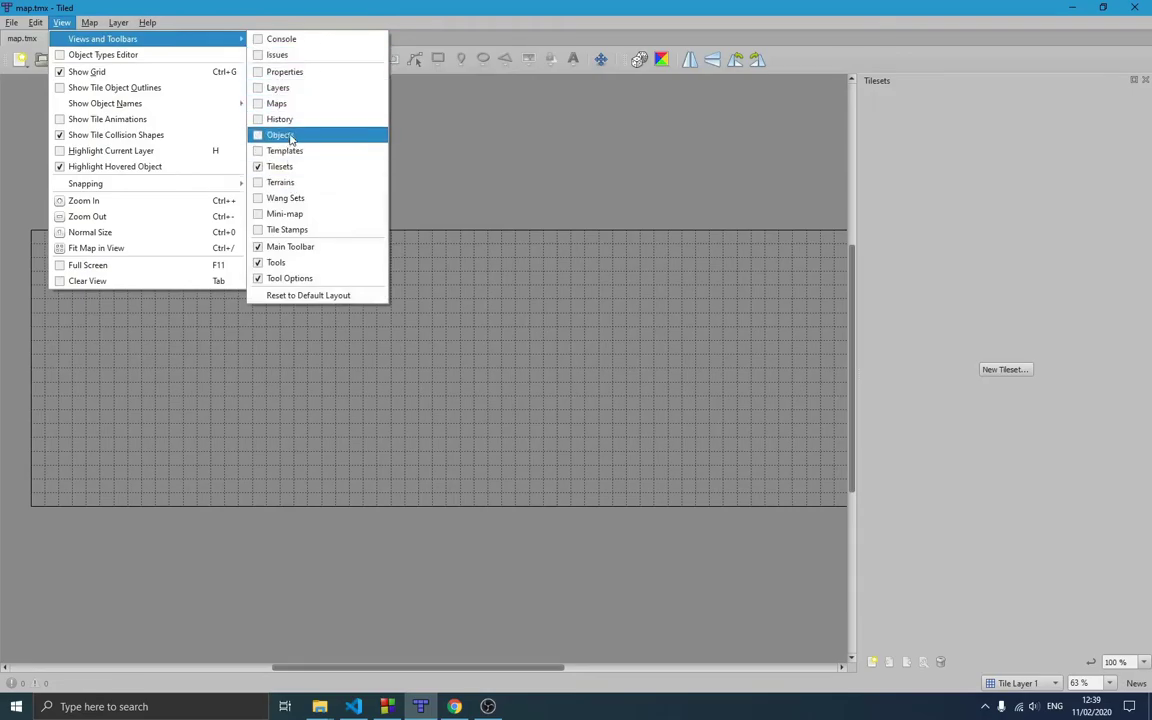
click(285, 88)
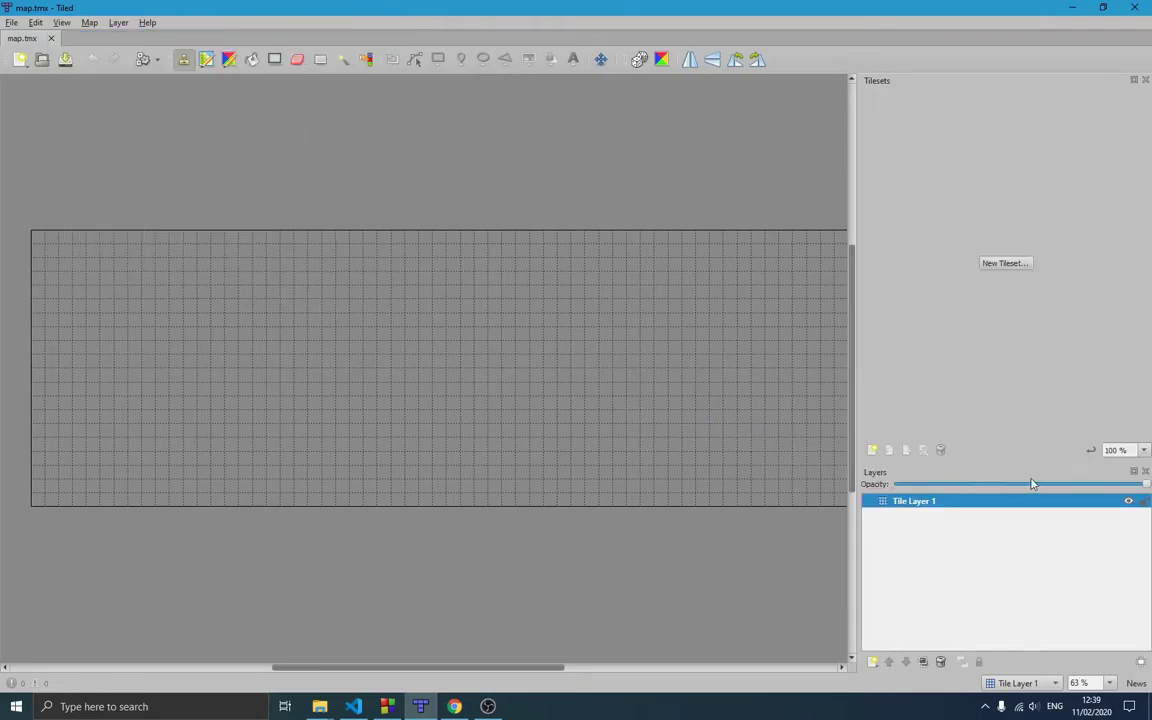
drag(1007, 463, 1006, 447)
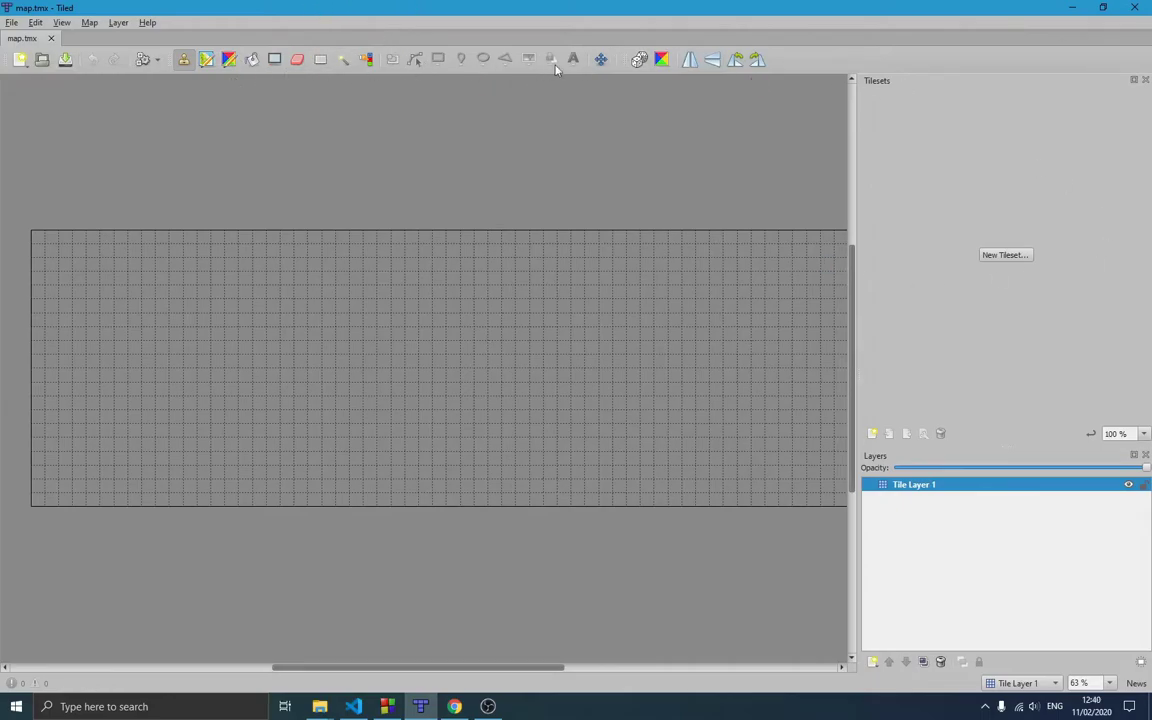
- Start a new tileset for the map and copy Jungle_terrain.png from the Deep2DEngine Assets maps folder in File Explorer
click(1002, 256)
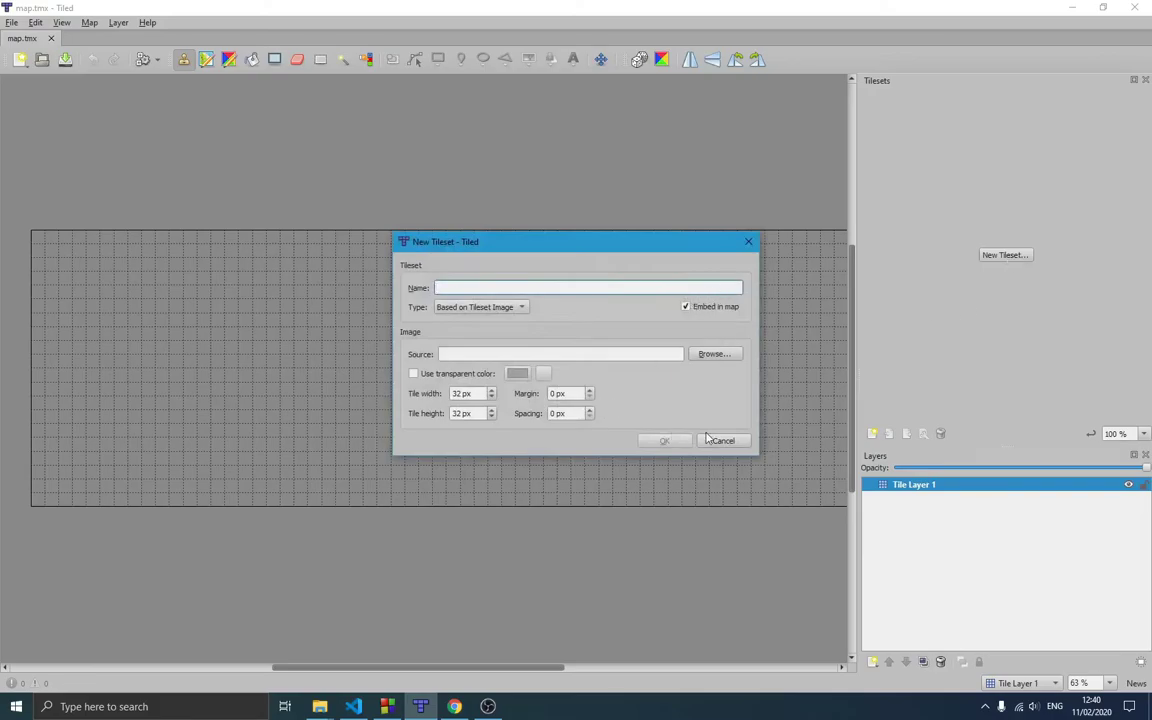
click(311, 705)
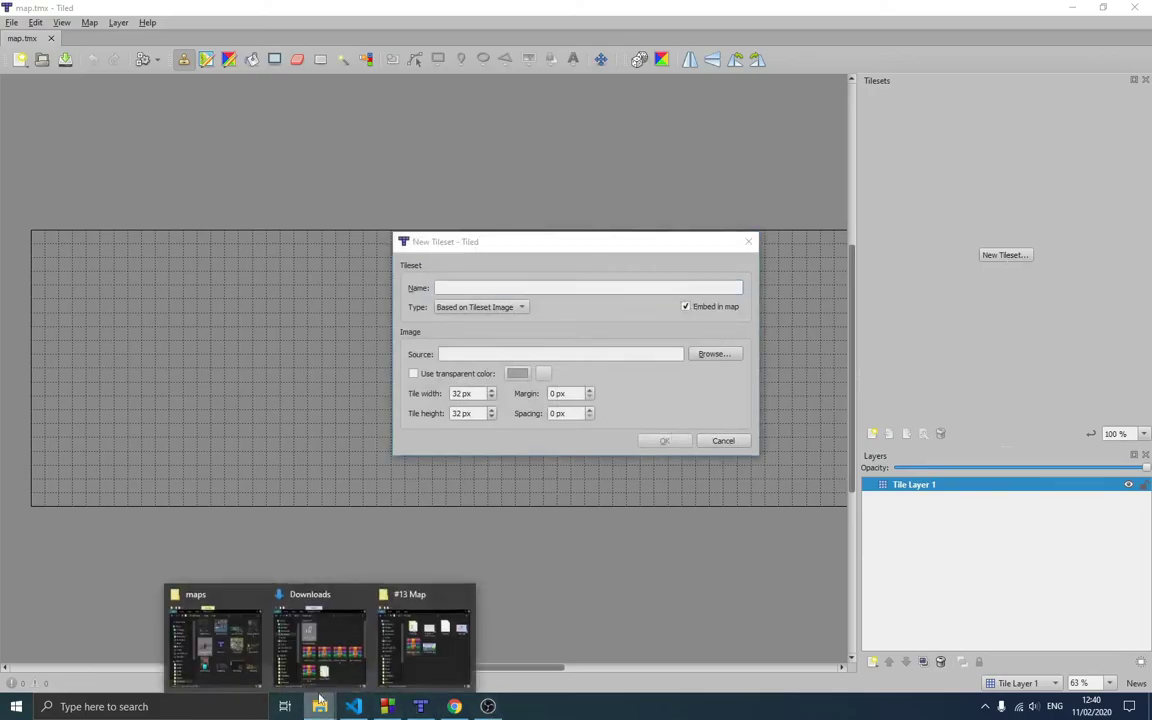
click(212, 650)
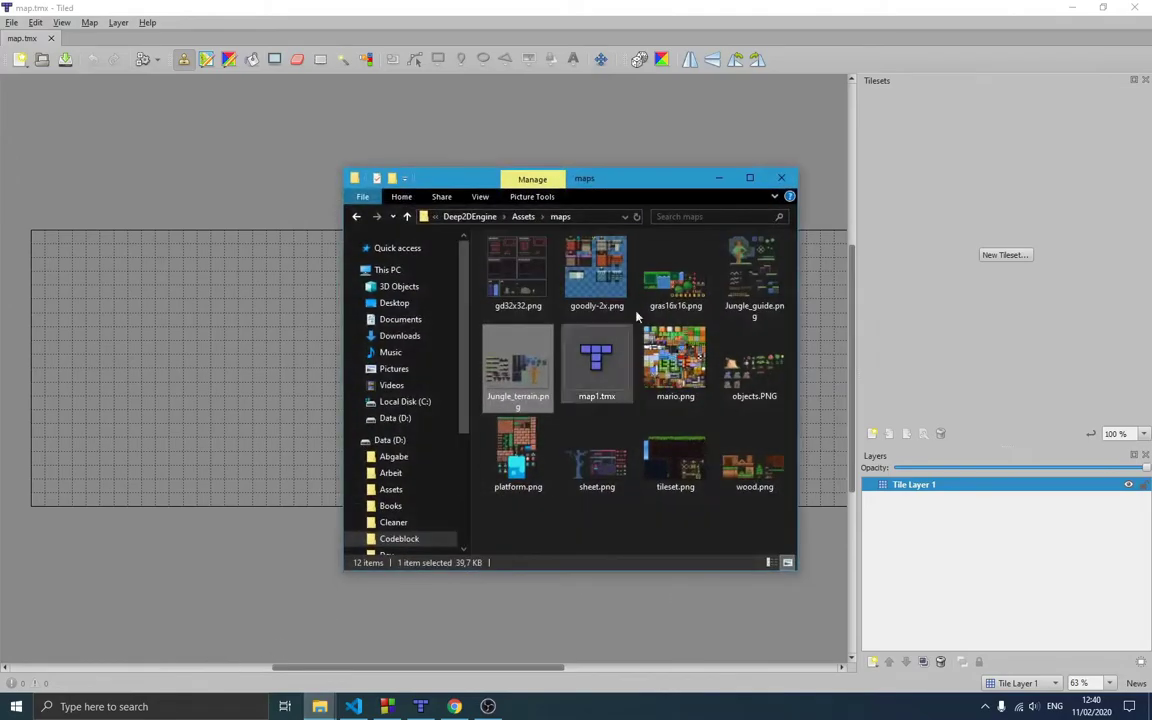
drag(619, 190, 1136, 262)
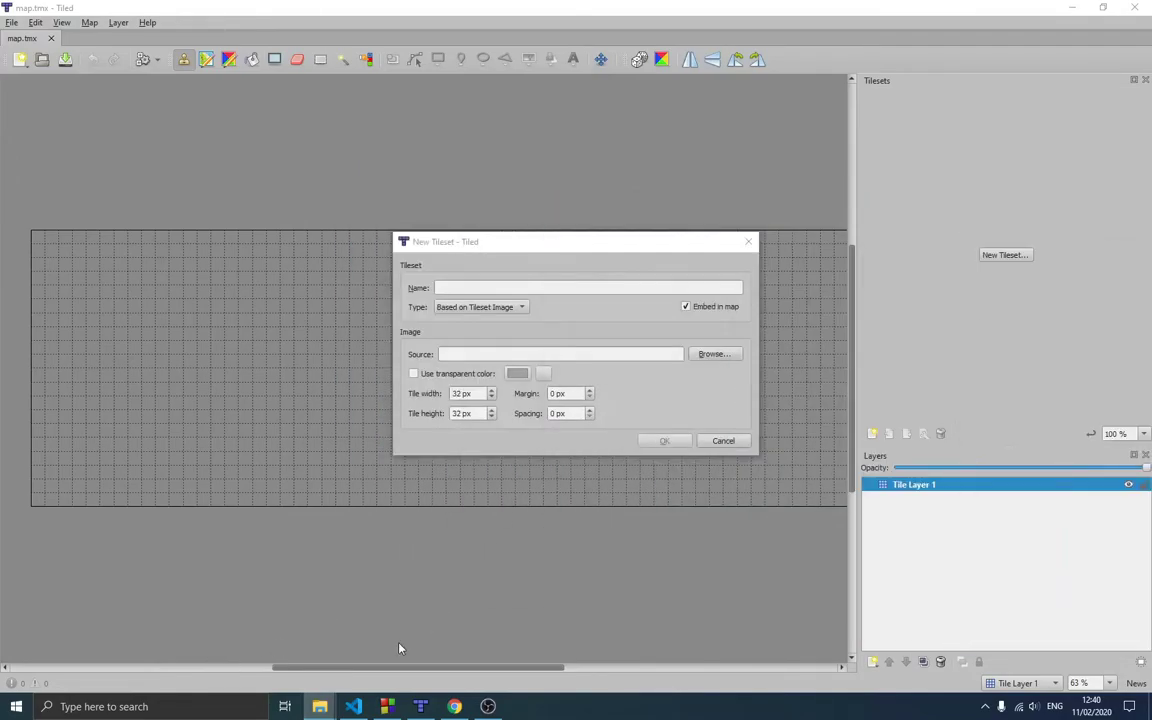
- Paste Jungle_terrain.png into the assets\maps folder of the SoftEngine project on the Desktop
click(319, 706)
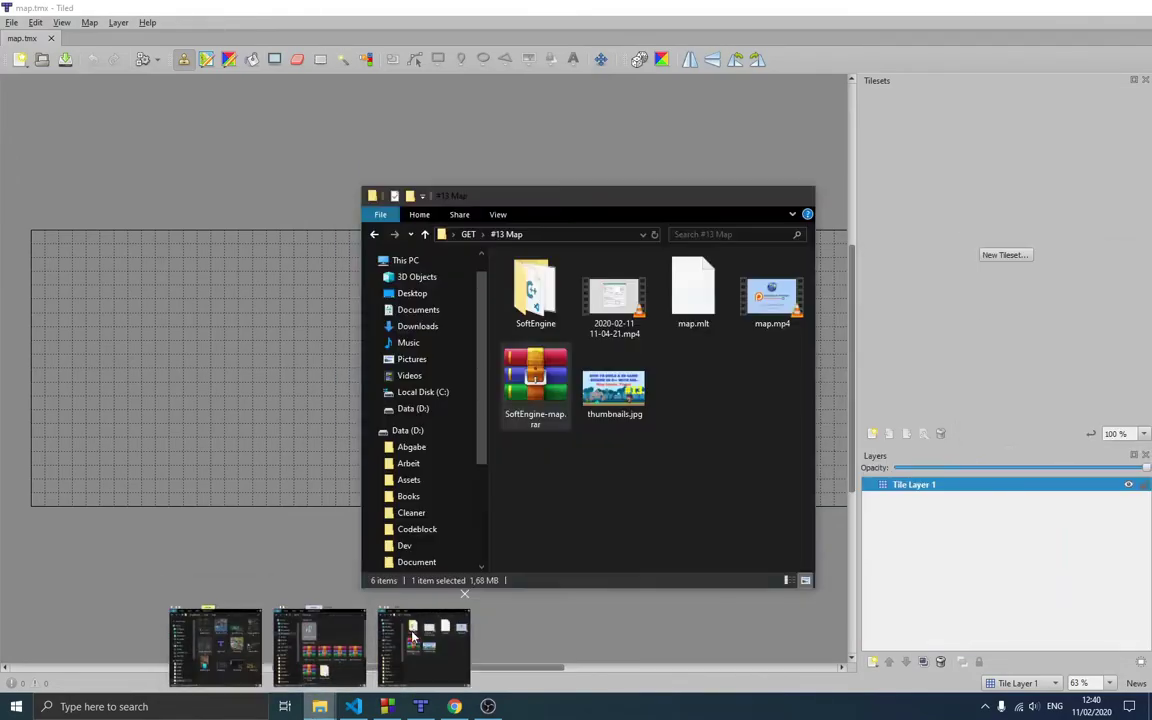
click(412, 637)
click(392, 294)
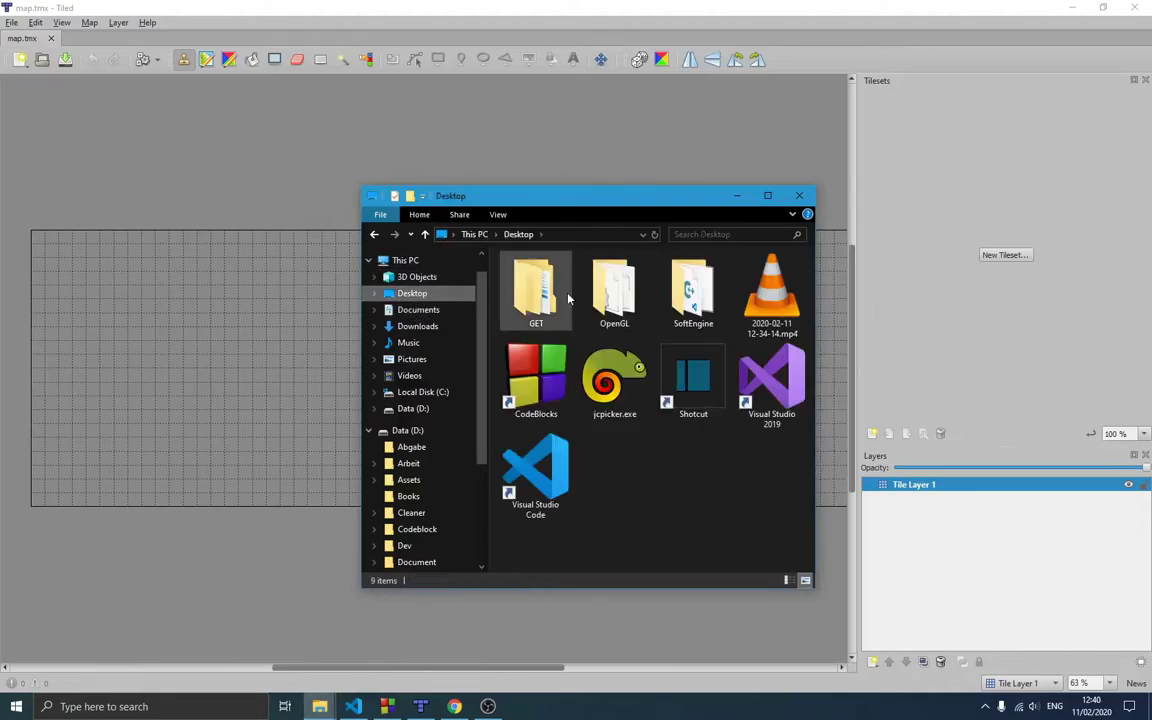
double_click(693, 290)
drag(648, 200, 425, 105)
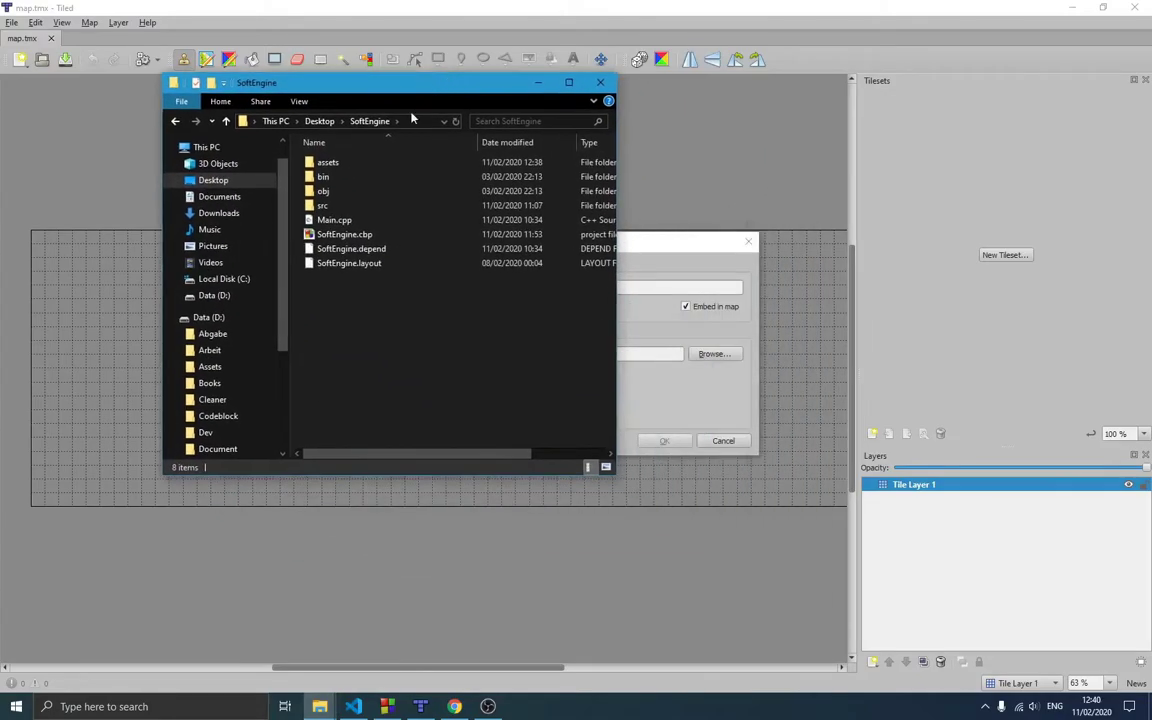
double_click(328, 162)
double_click(310, 165)
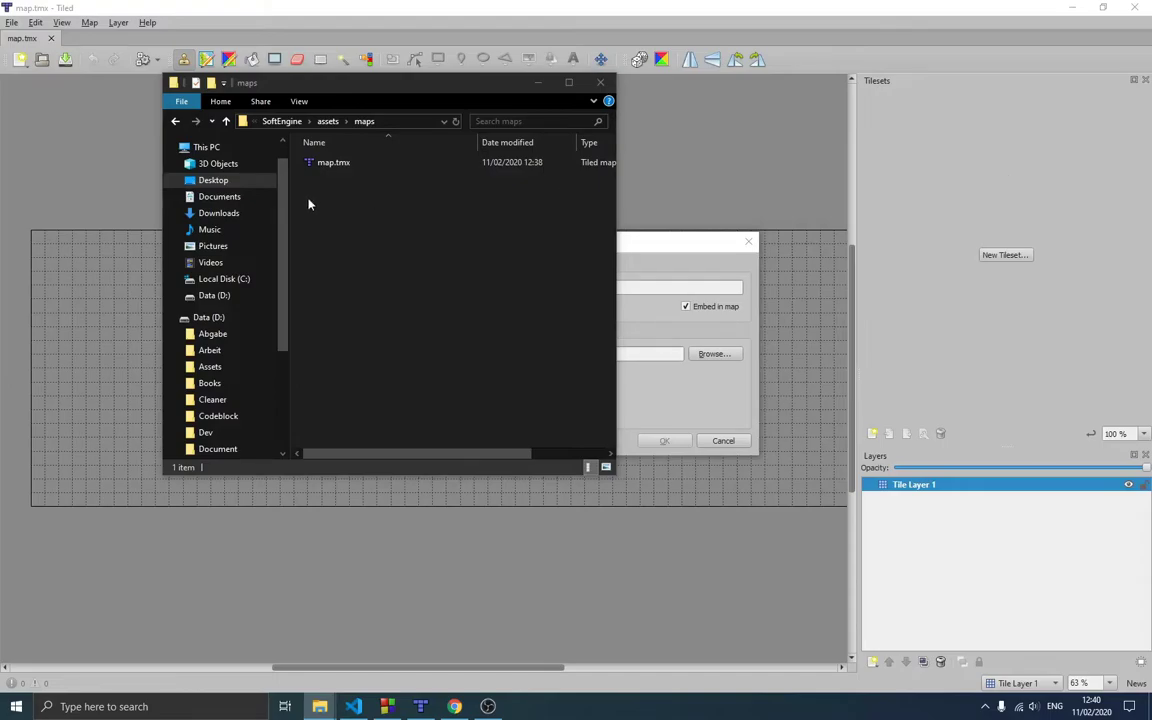
click(437, 231)
key(ctrl+v)
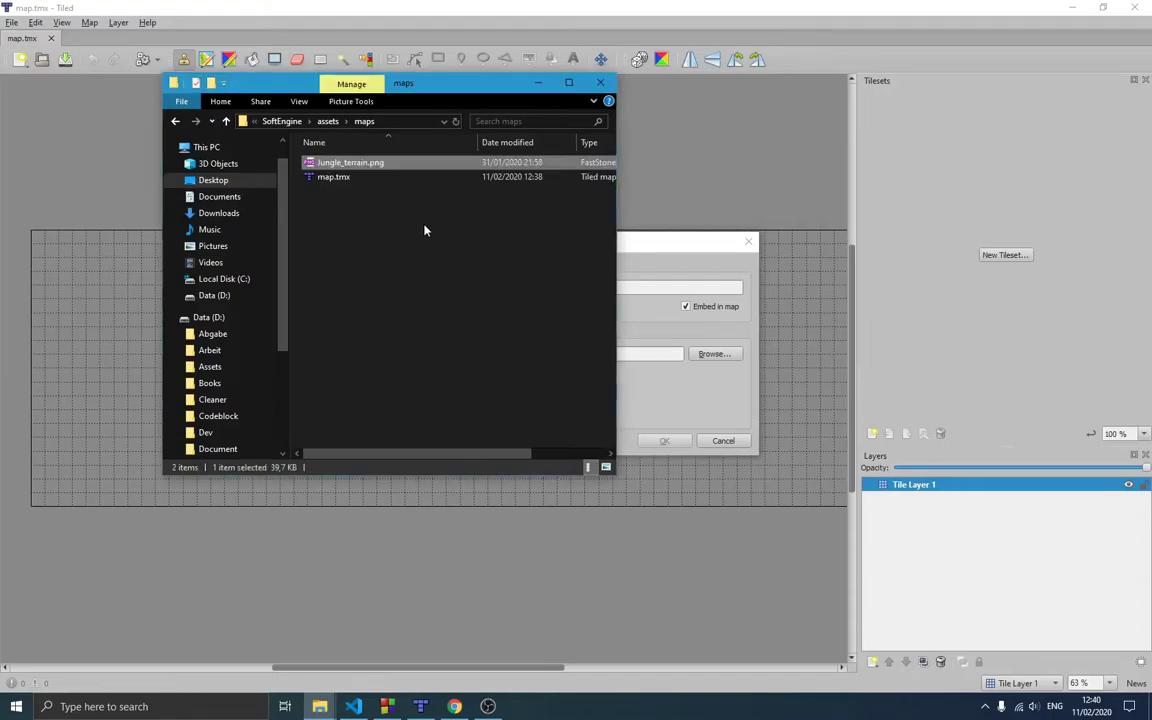
- View the pasted Jungle_terrain.png image at full size to examine its tiles, and close the viewer
double_click(357, 168)
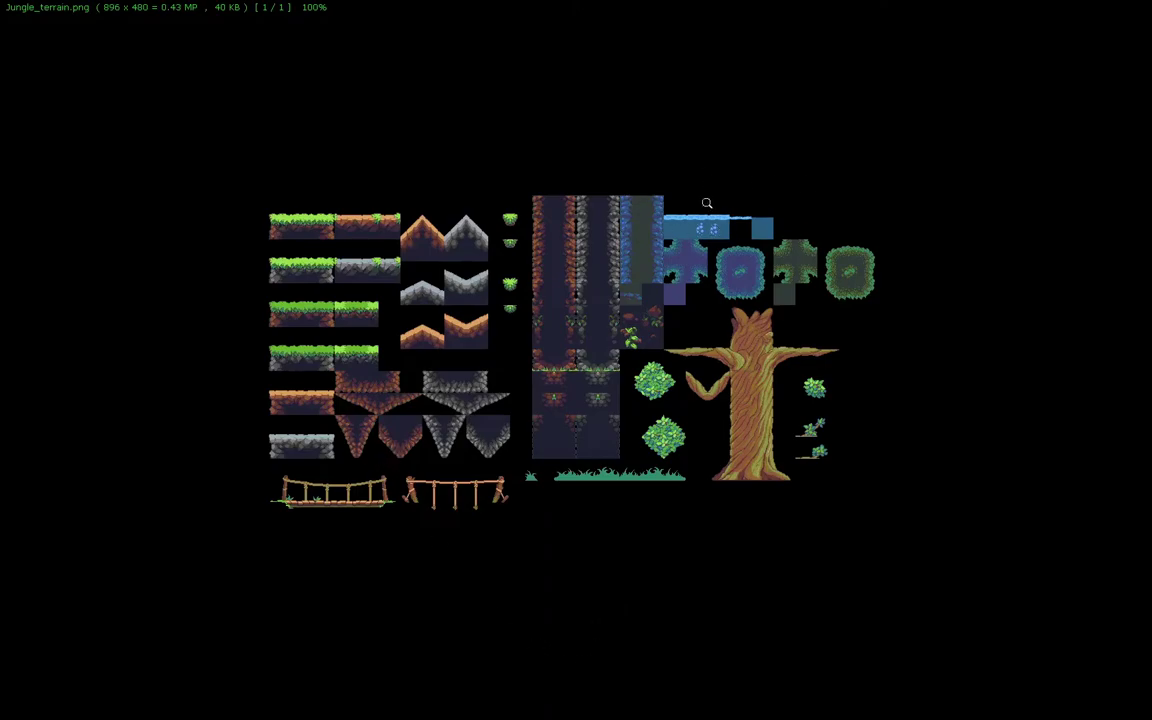
key(Escape)
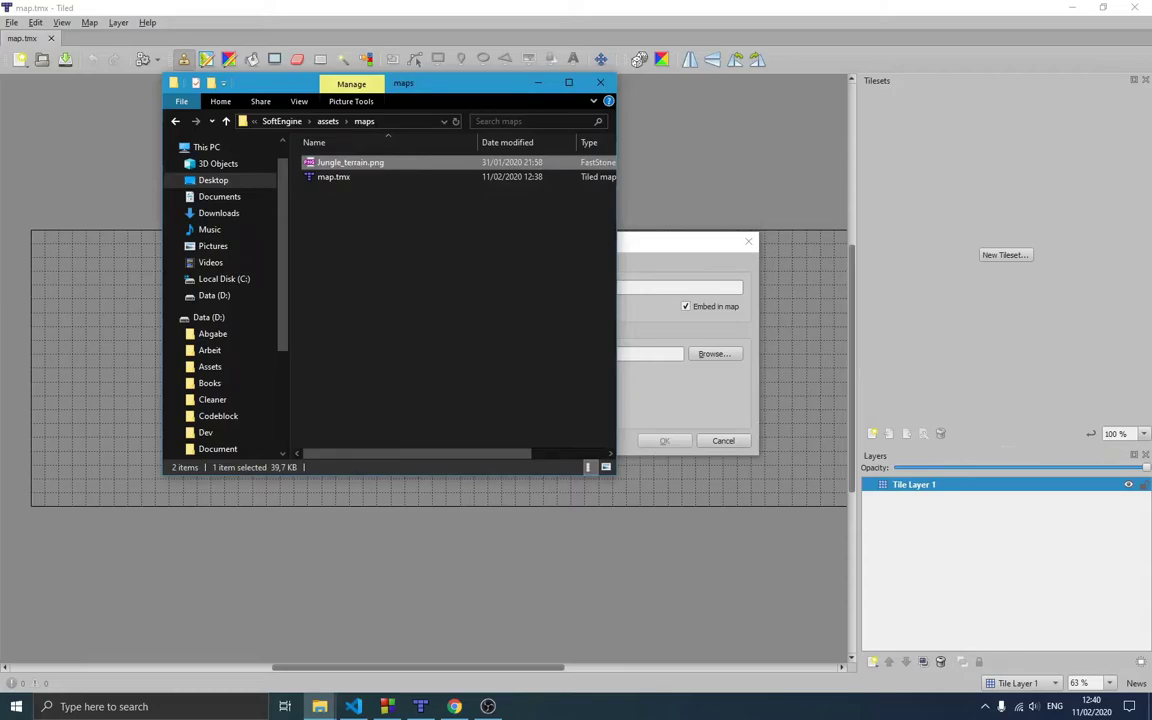
- Switch to Chrome, maximize its window and view the itch.io page of free game assets tagged Tileset
click(454, 706)
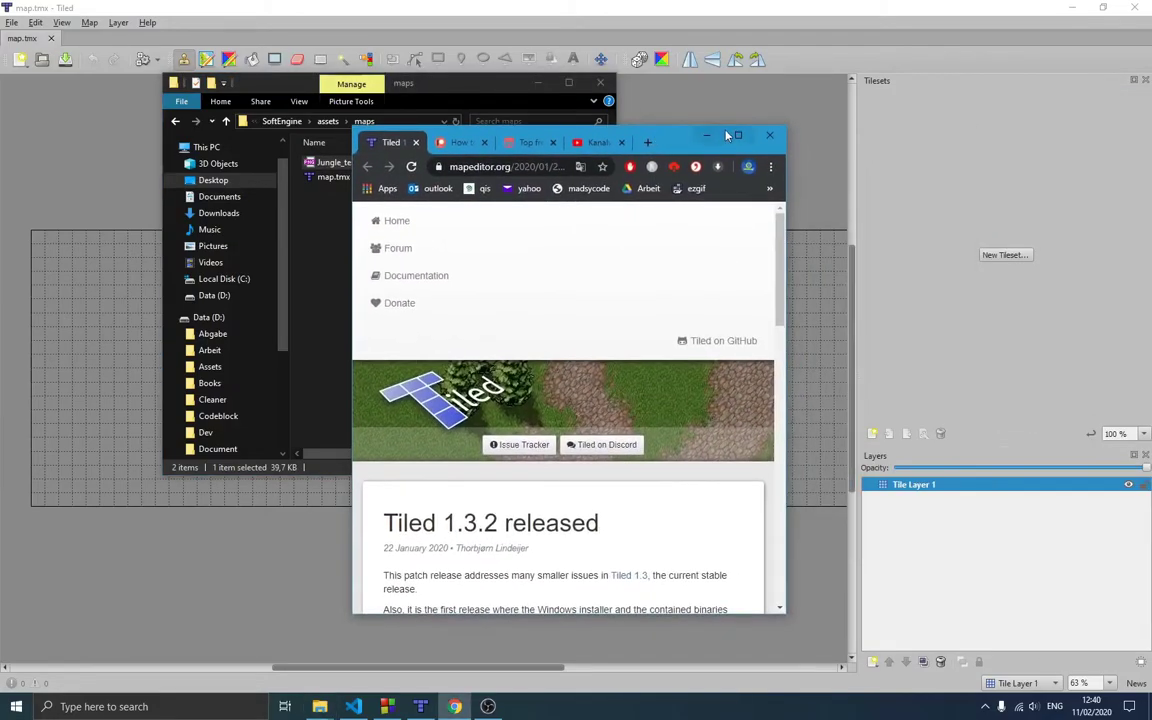
double_click(656, 116)
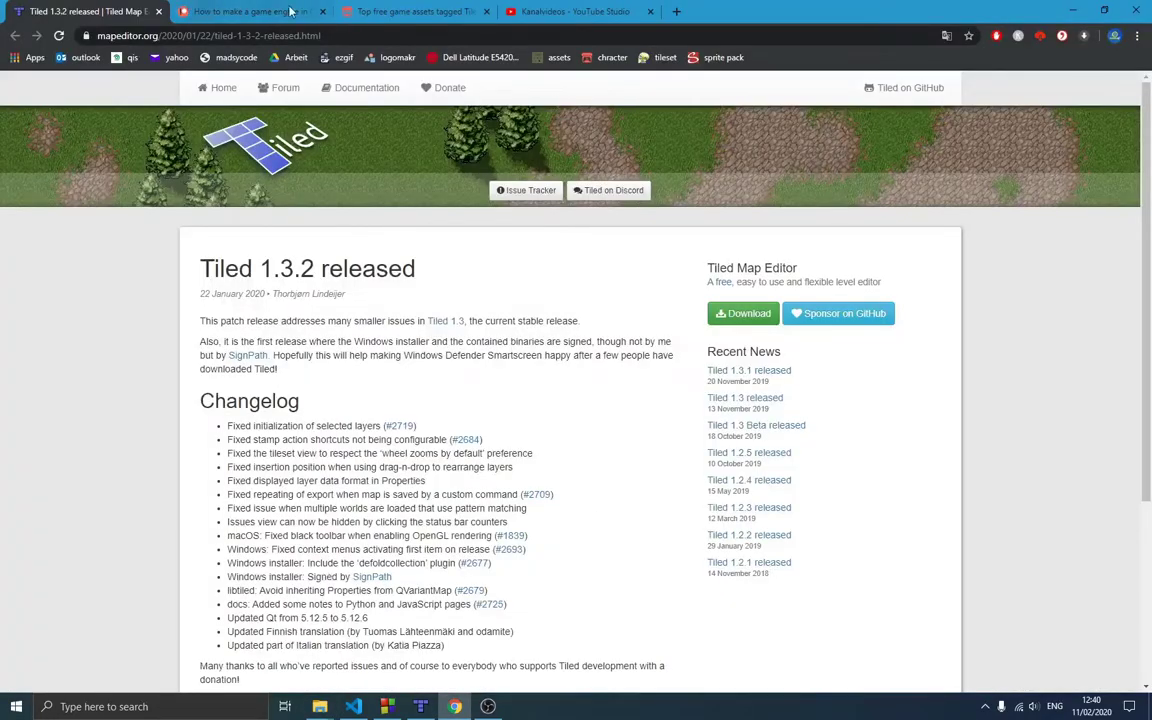
click(376, 12)
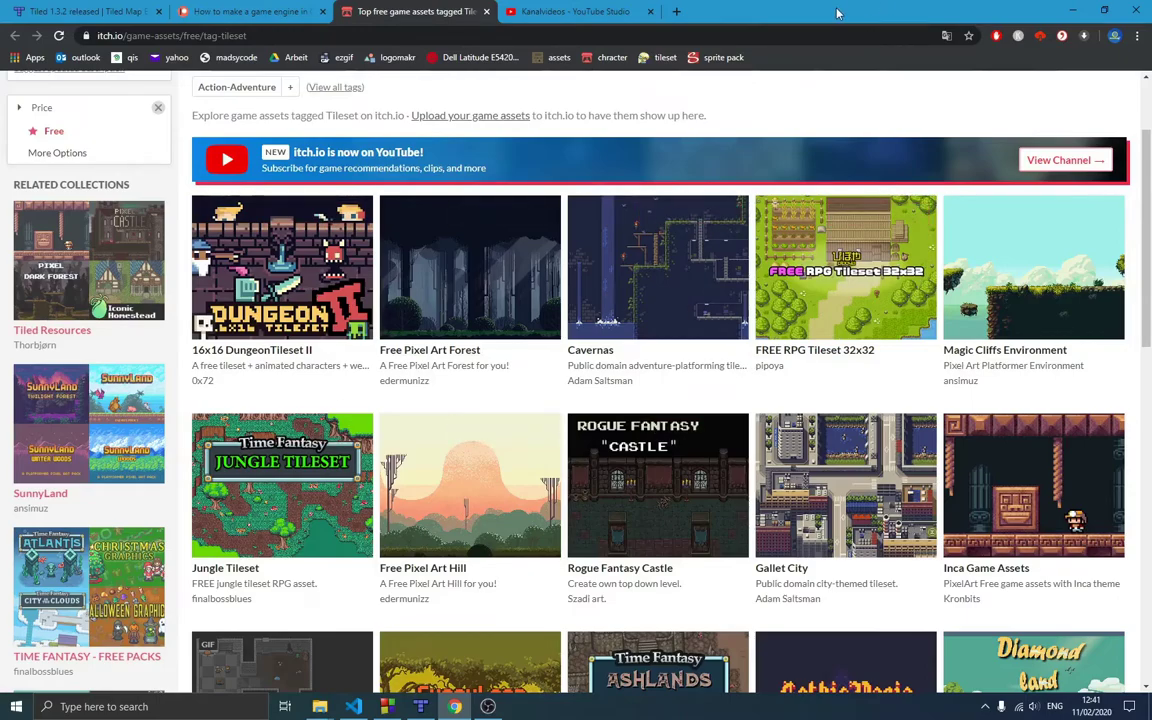
- Switch back to File Explorer and paste objects.PNG into the SoftEngine assets\maps folder
key(alt+Tab)
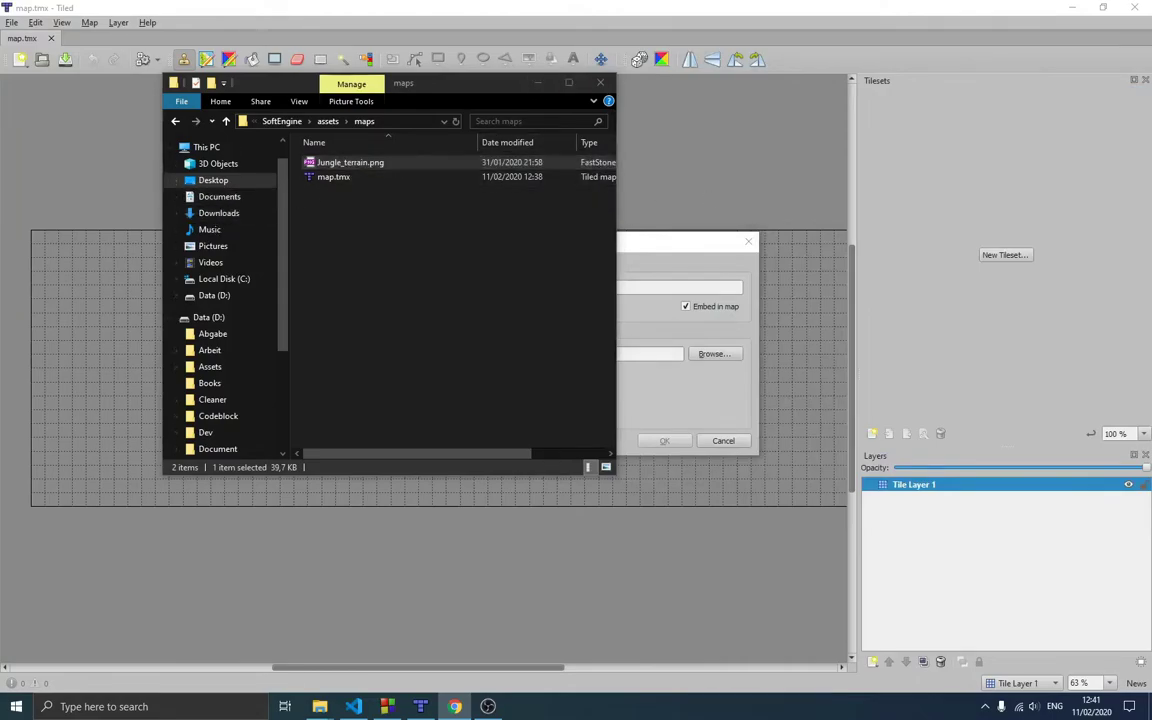
key(alt+Tab)
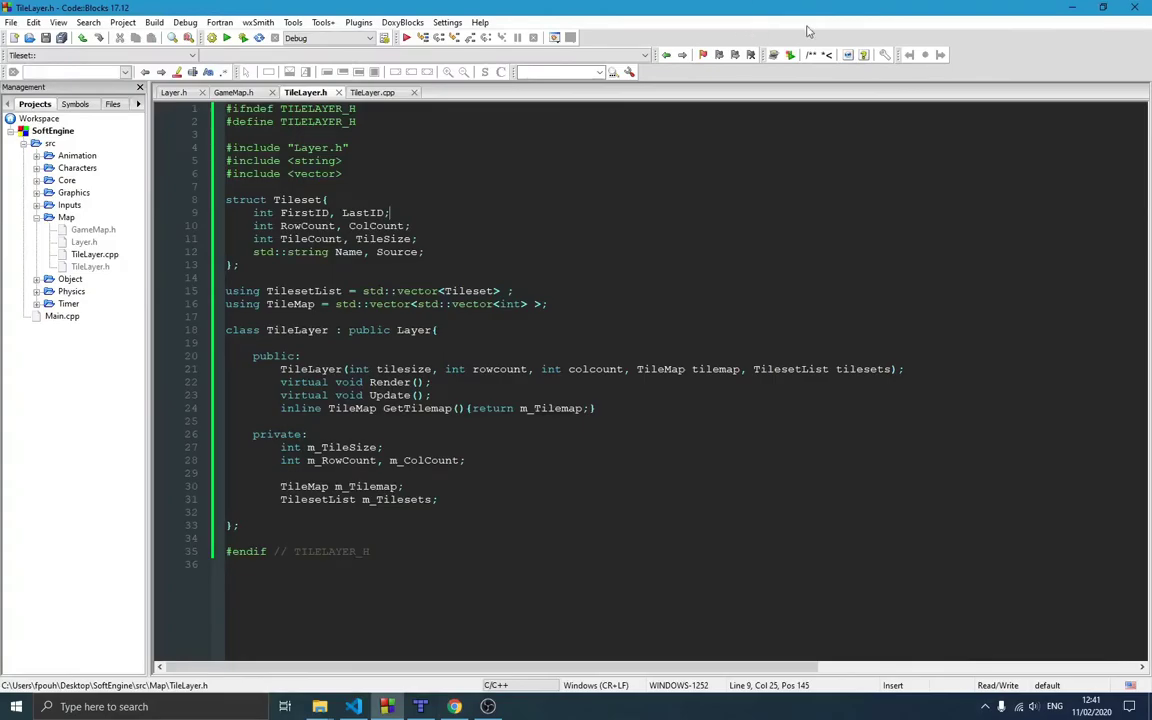
key(alt+Tab)
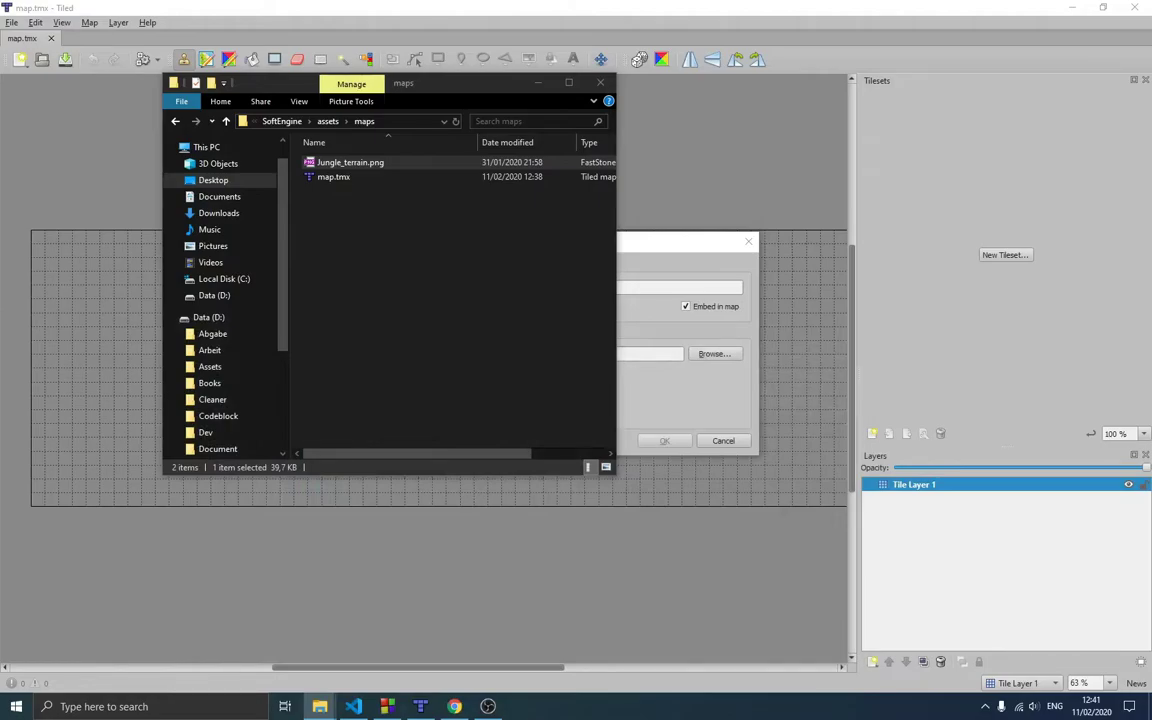
click(372, 231)
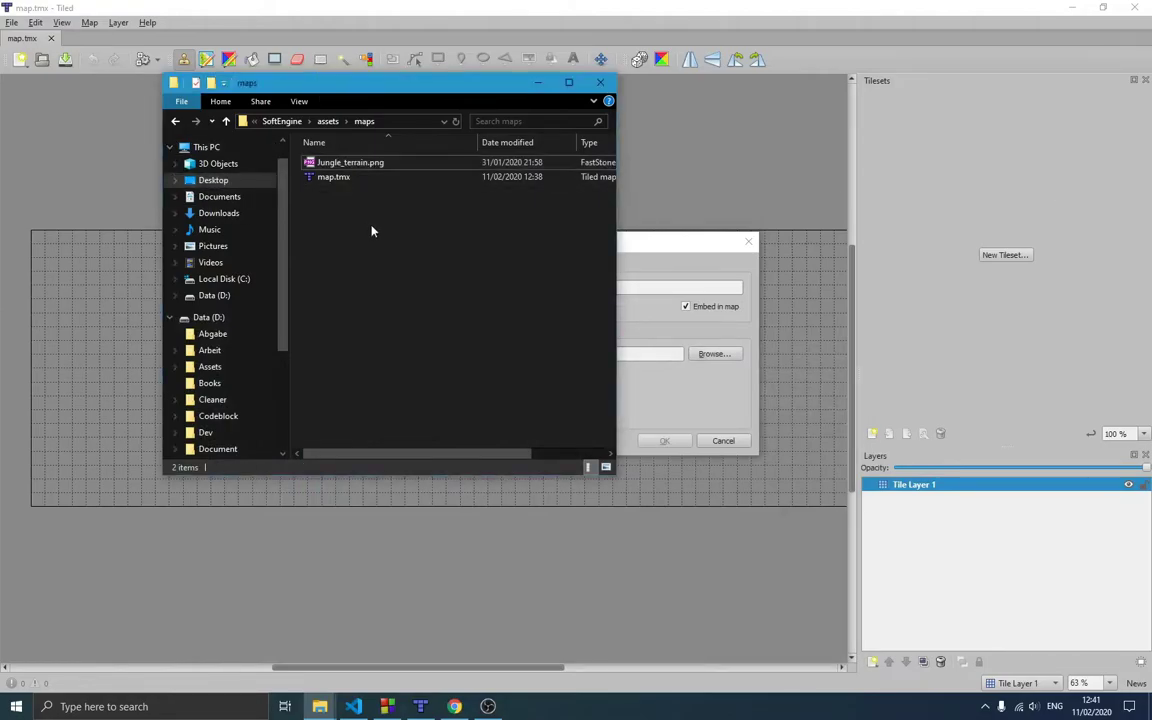
key(ctrl+v)
- View objects.PNG at full size to examine its sprites, close the viewer and clear the File Explorer window off the map editor
double_click(365, 197)
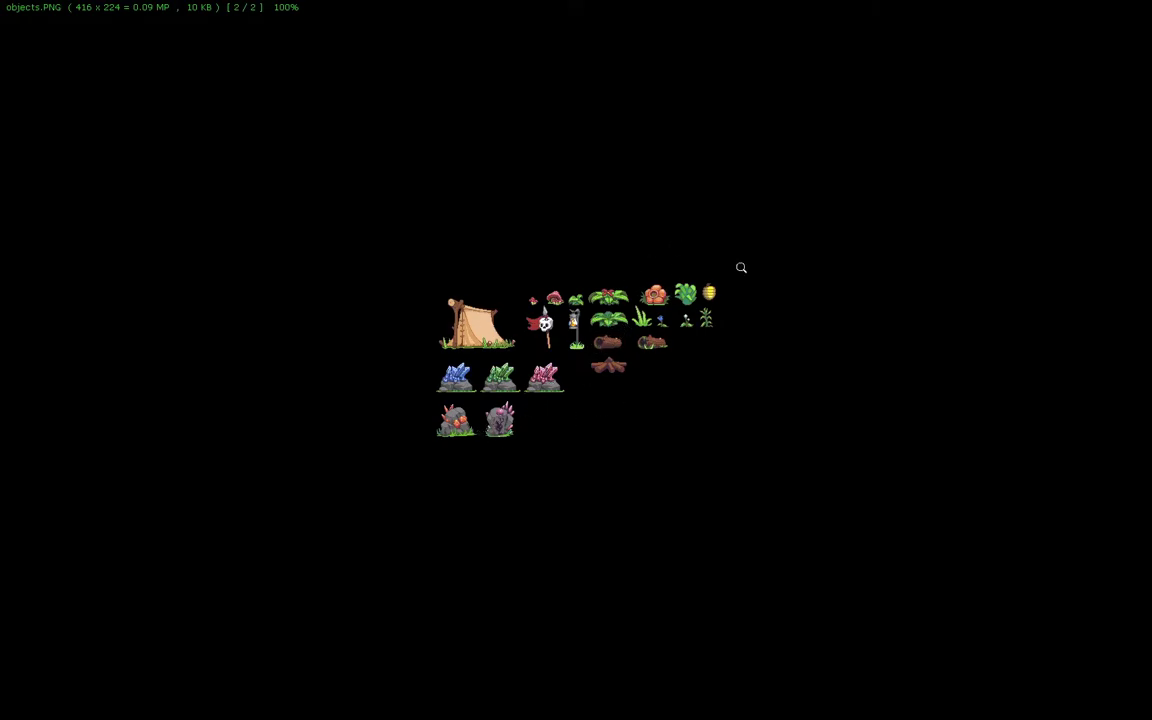
click(1143, 8)
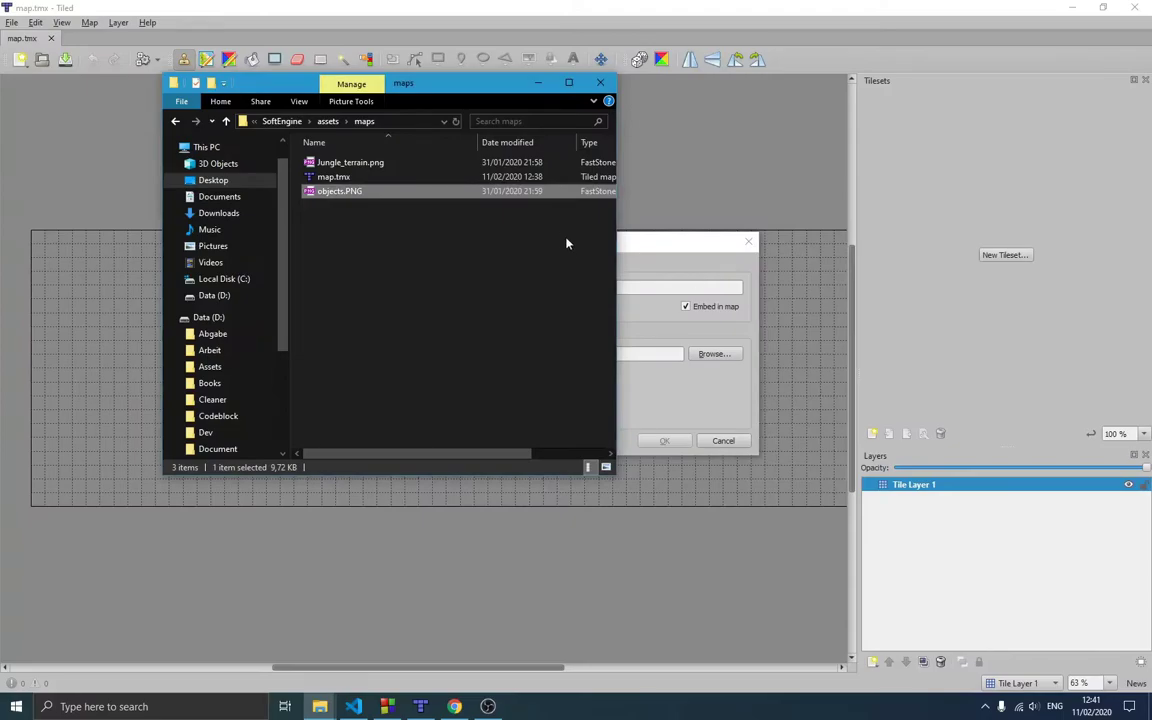
drag(416, 90, 1151, 128)
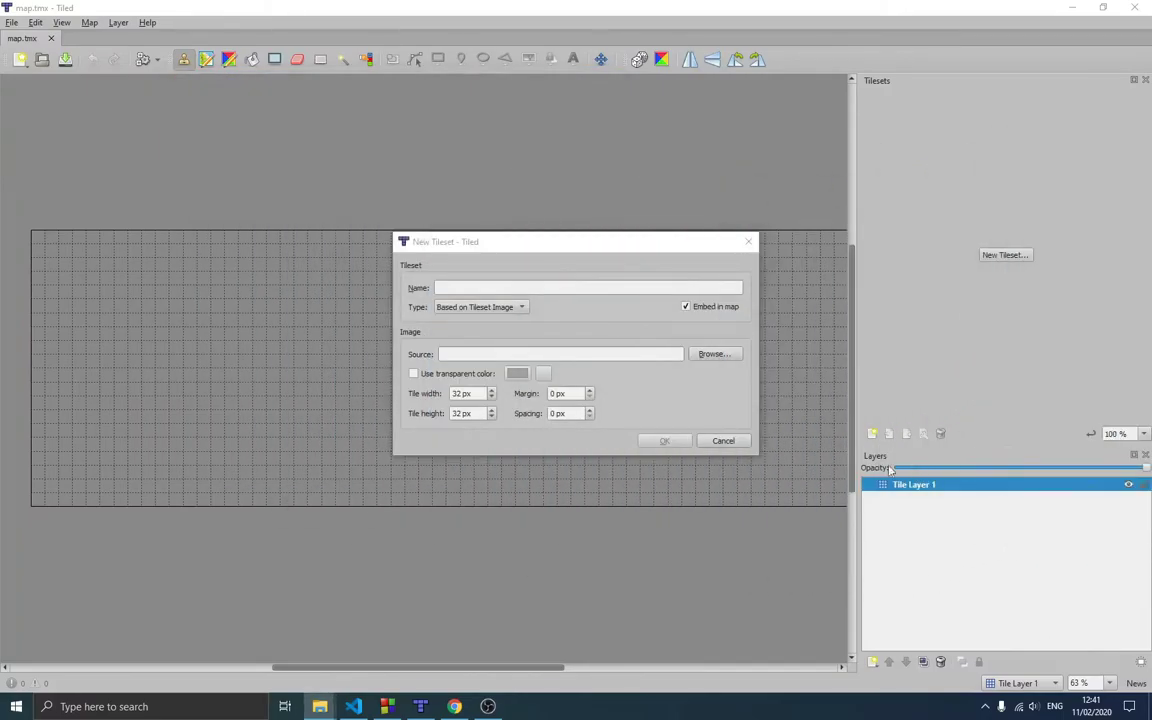
- Restart the new tileset and load Jungle_terrain.png from SoftEngine\assets\maps as its source image
click(748, 241)
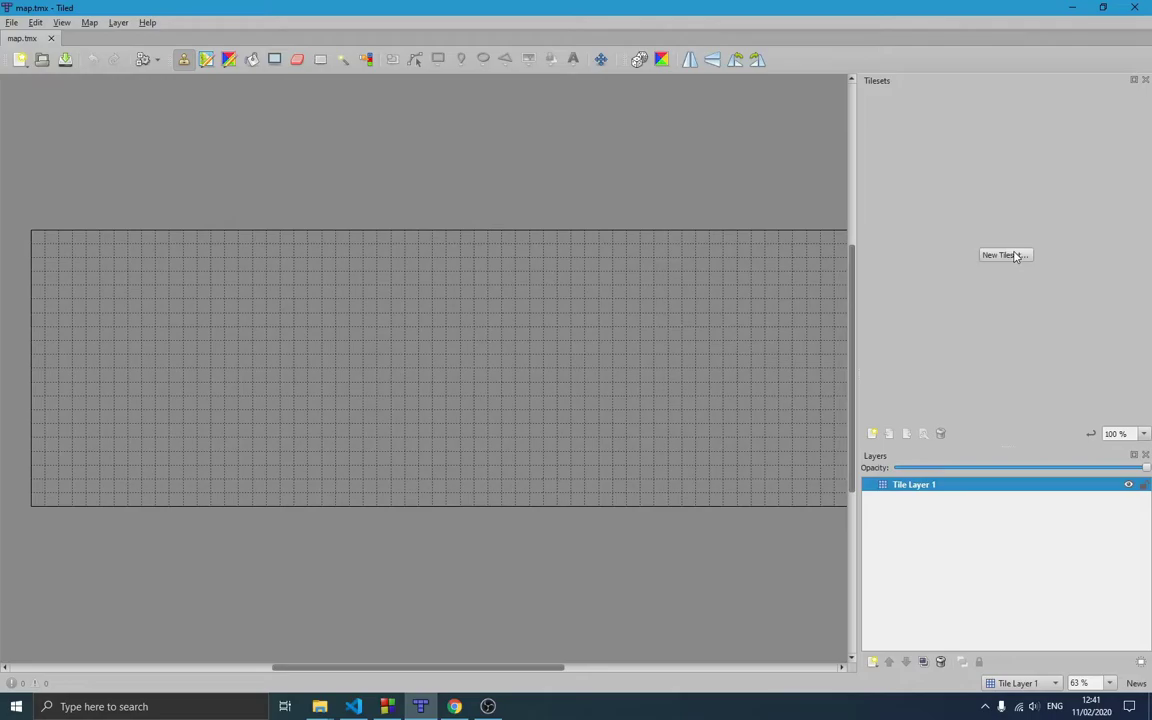
click(1008, 255)
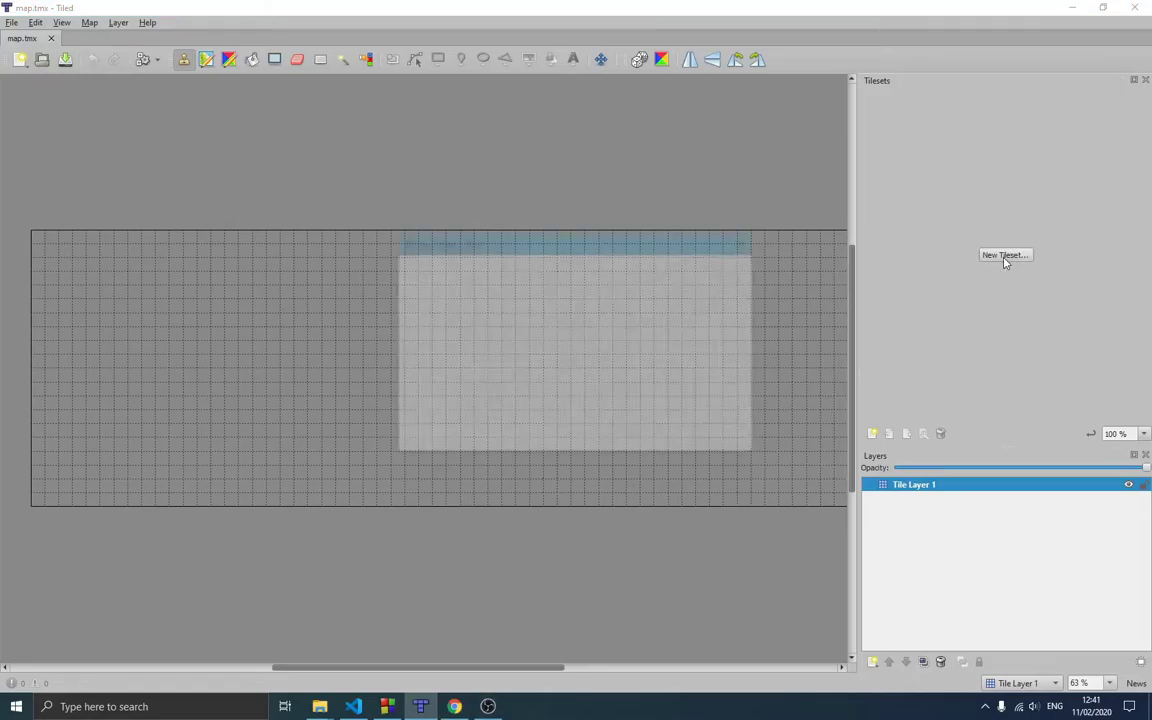
click(708, 354)
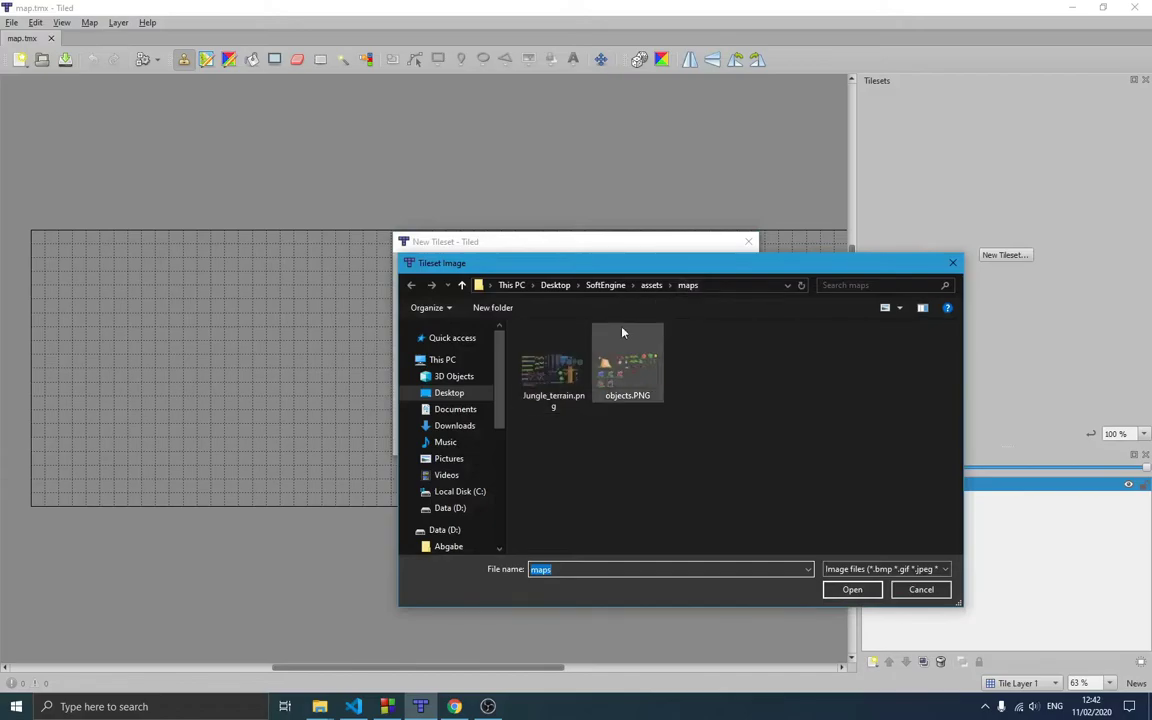
click(546, 385)
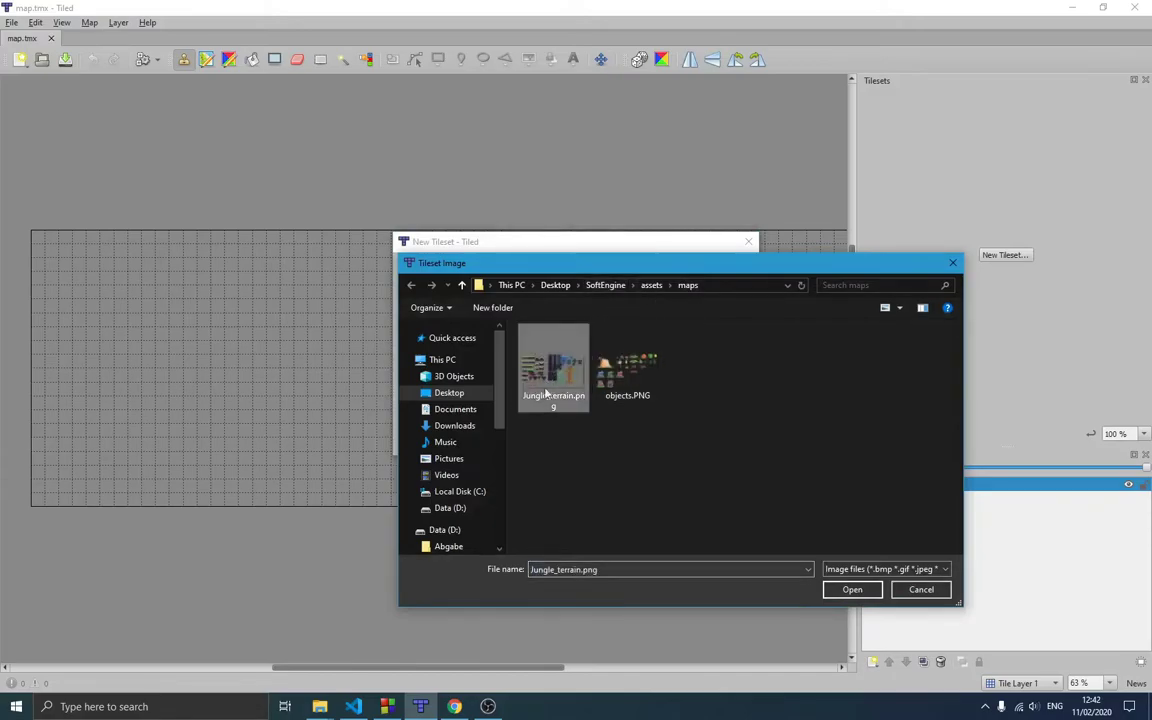
click(853, 589)
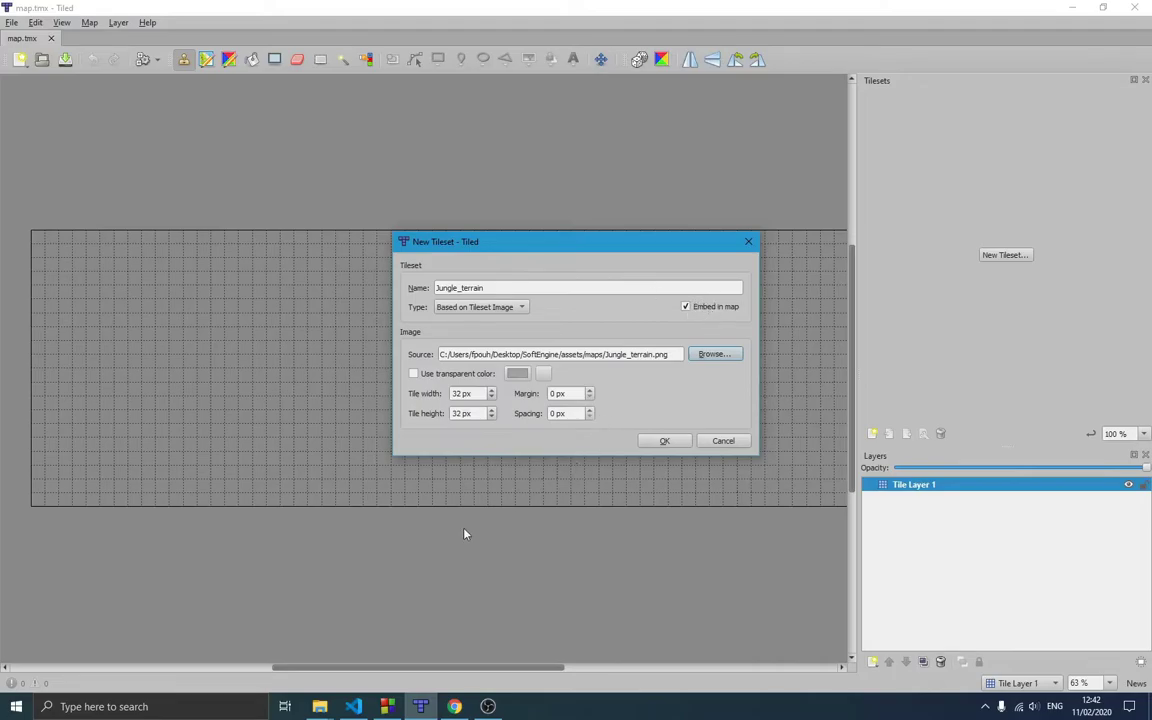
- Switch to Visual Studio Code and examine the two tileset entries in the finished map1.tmx of Deep2DEngine
click(354, 706)
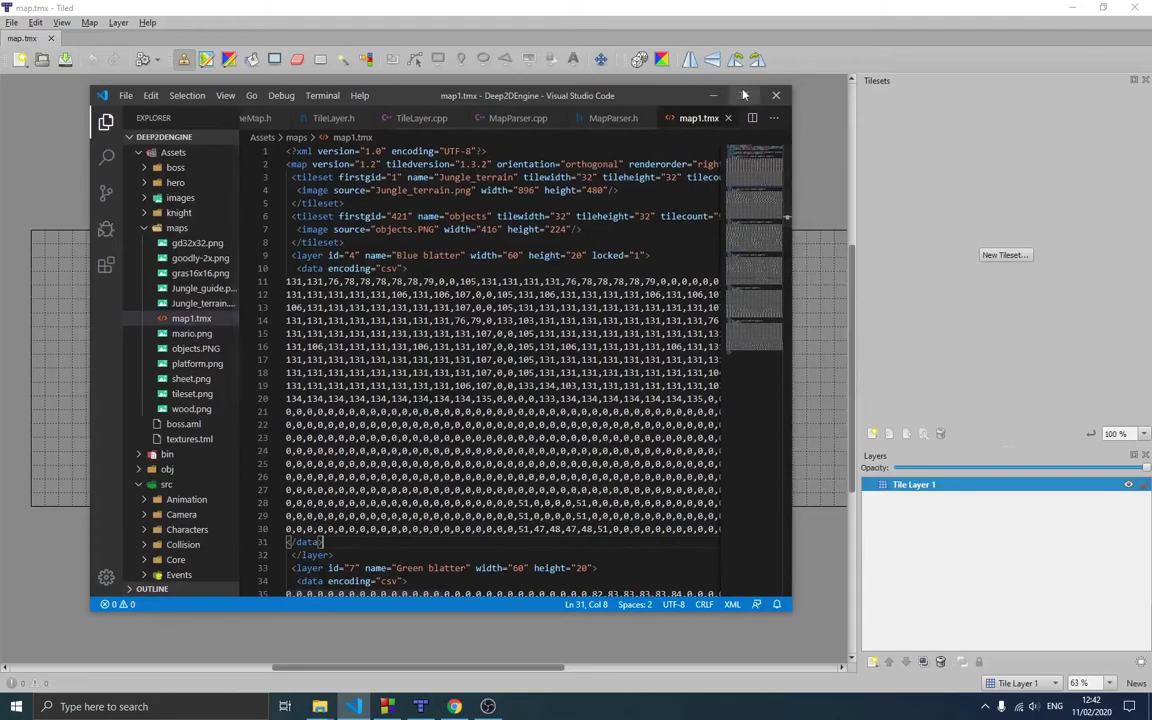
double_click(668, 79)
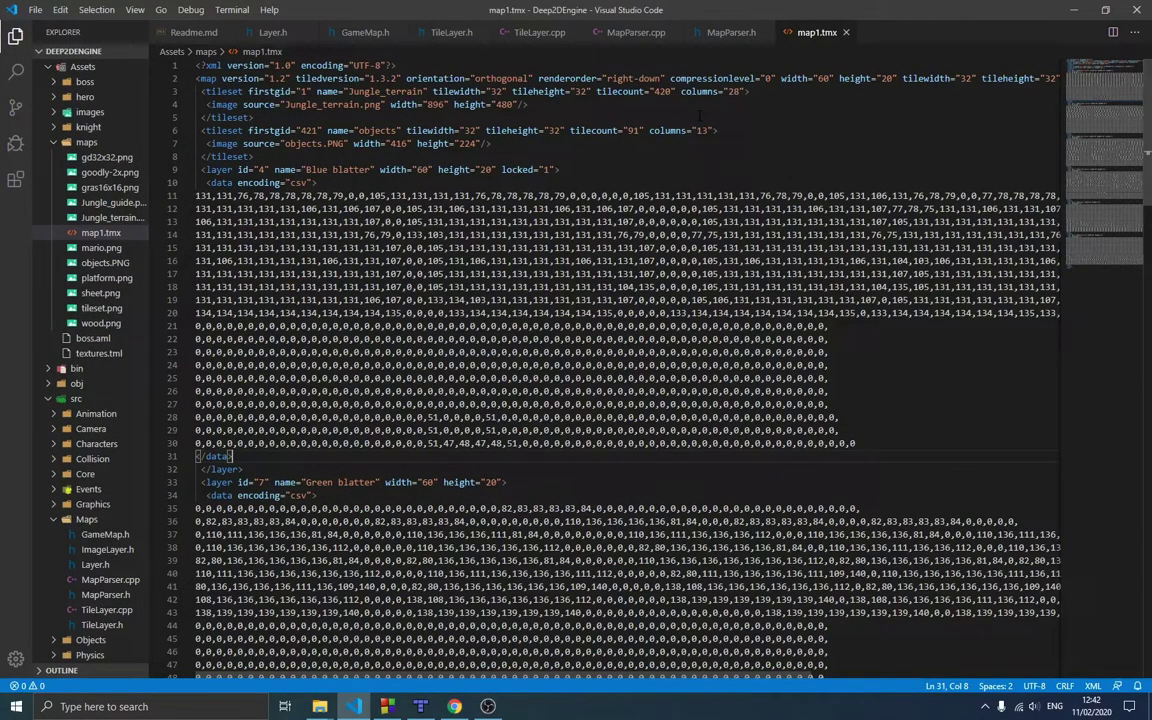
click(254, 157)
shift+click(172, 131)
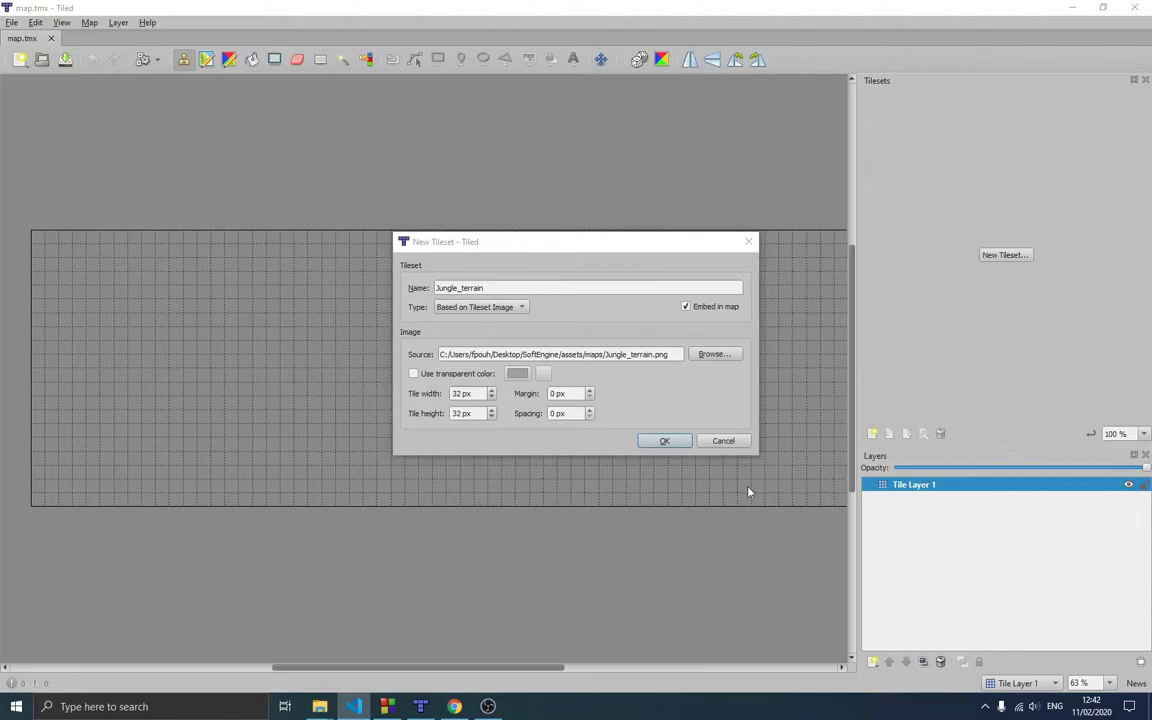
- Create the Jungle_terrain tileset embedded in the map with 32 px tiles, and widen the tileset view to show the whole sheet
click(664, 441)
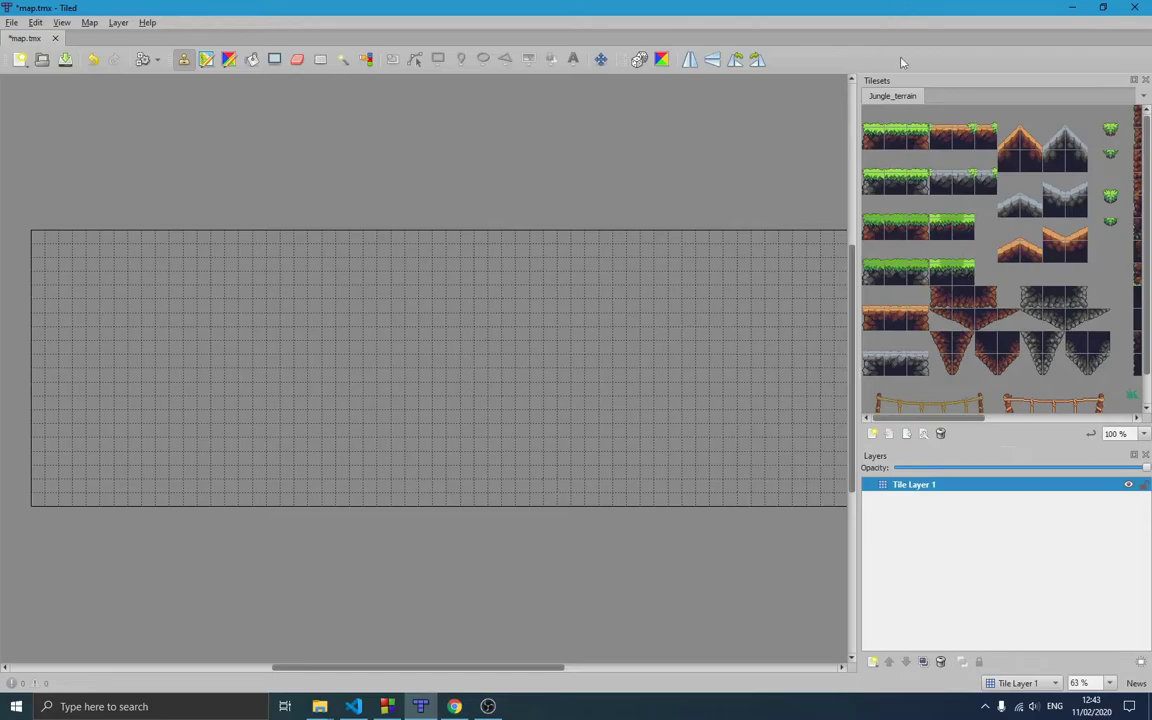
click(874, 116)
scroll(1030, 260, down, 1)
scroll(1020, 270, up, 1)
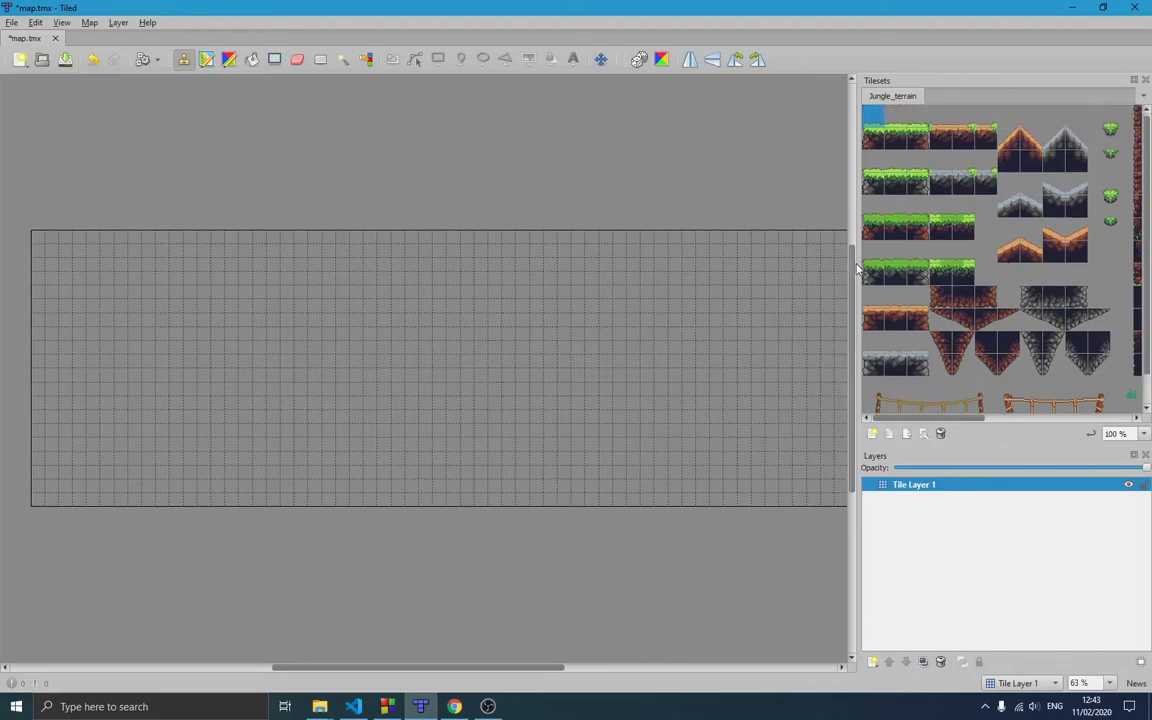
drag(856, 262, 778, 262)
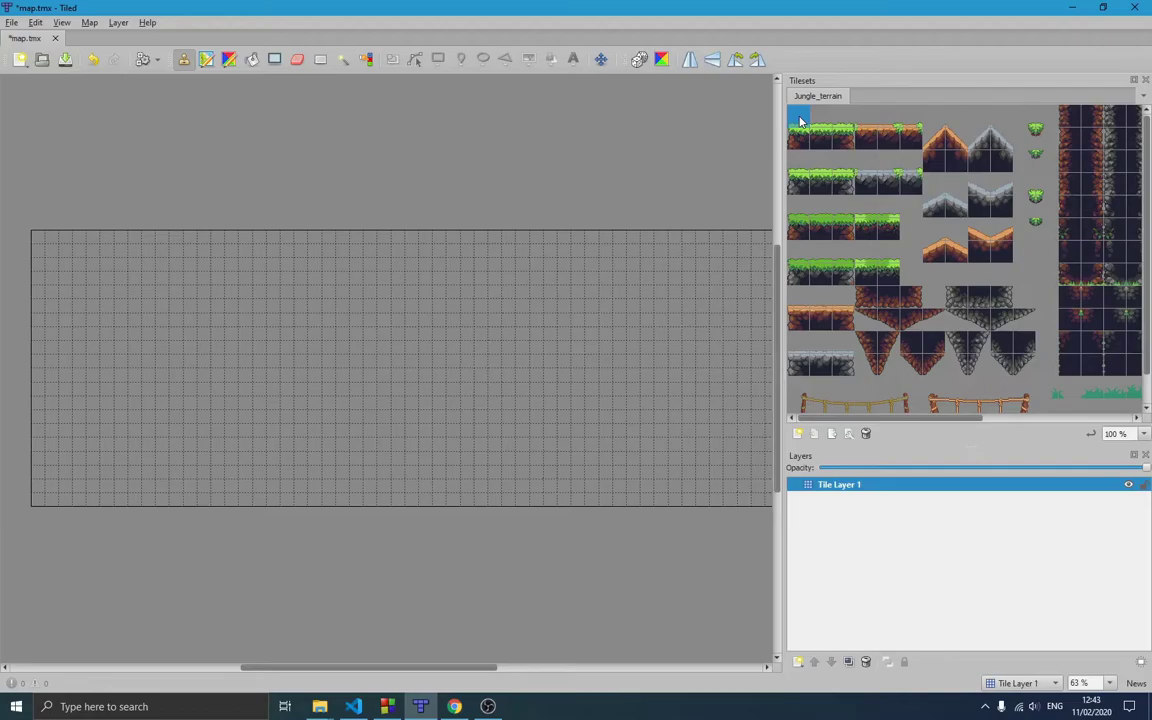
drag(777, 347, 472, 338)
click(1106, 389)
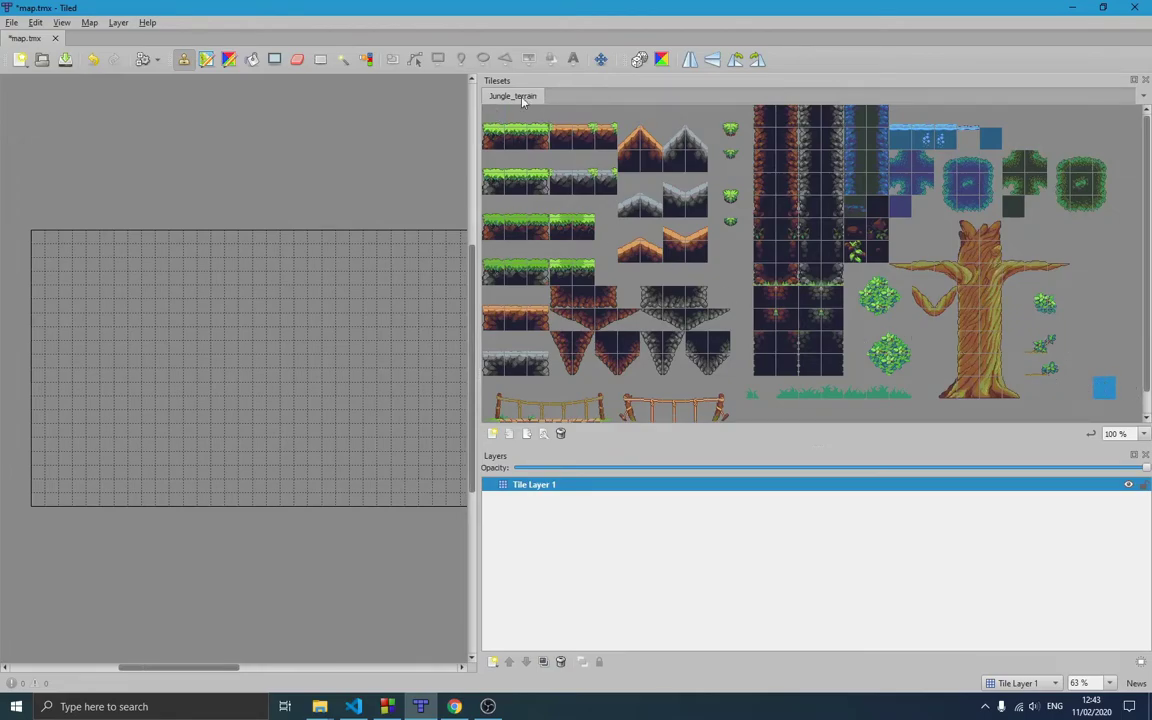
- Open the Jungle_terrain tileset for editing, check the IDs of several tiles including the first, and close it
click(543, 433)
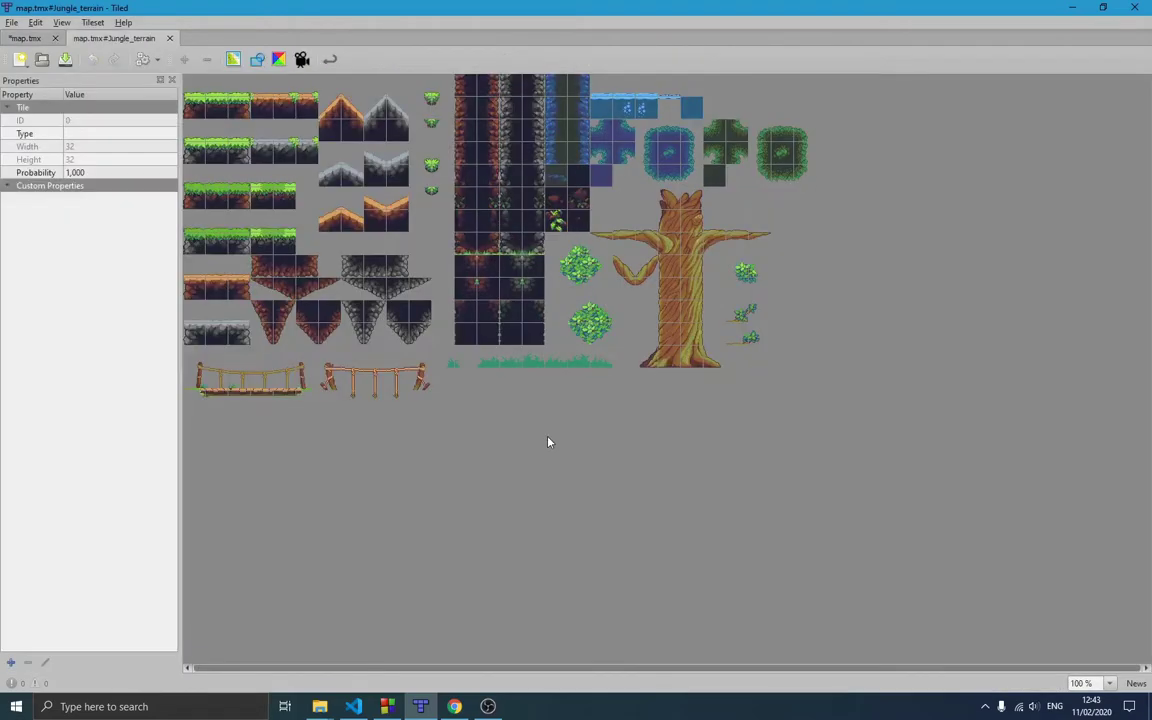
click(300, 108)
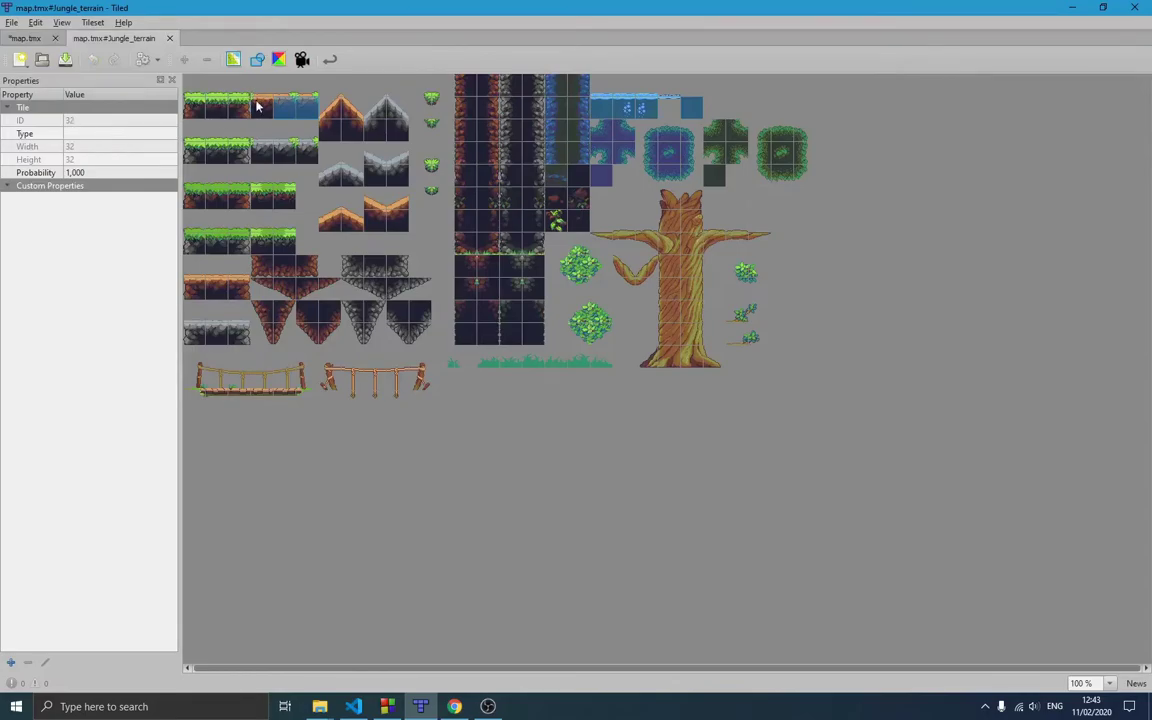
click(189, 84)
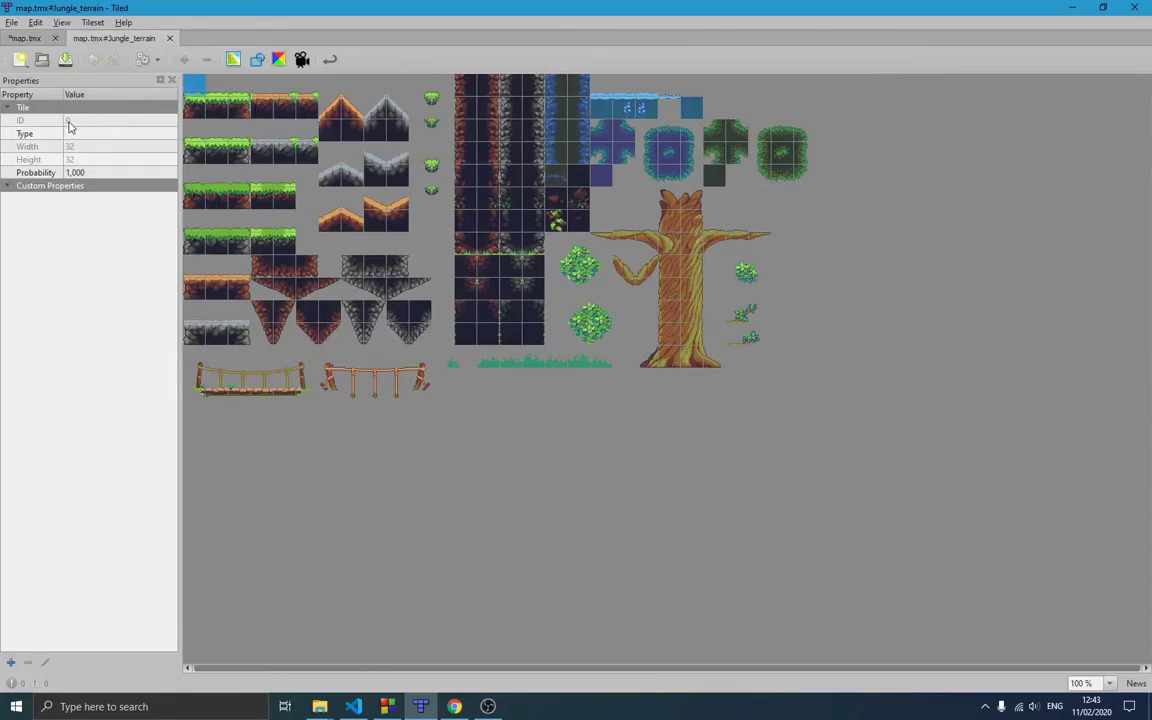
click(757, 361)
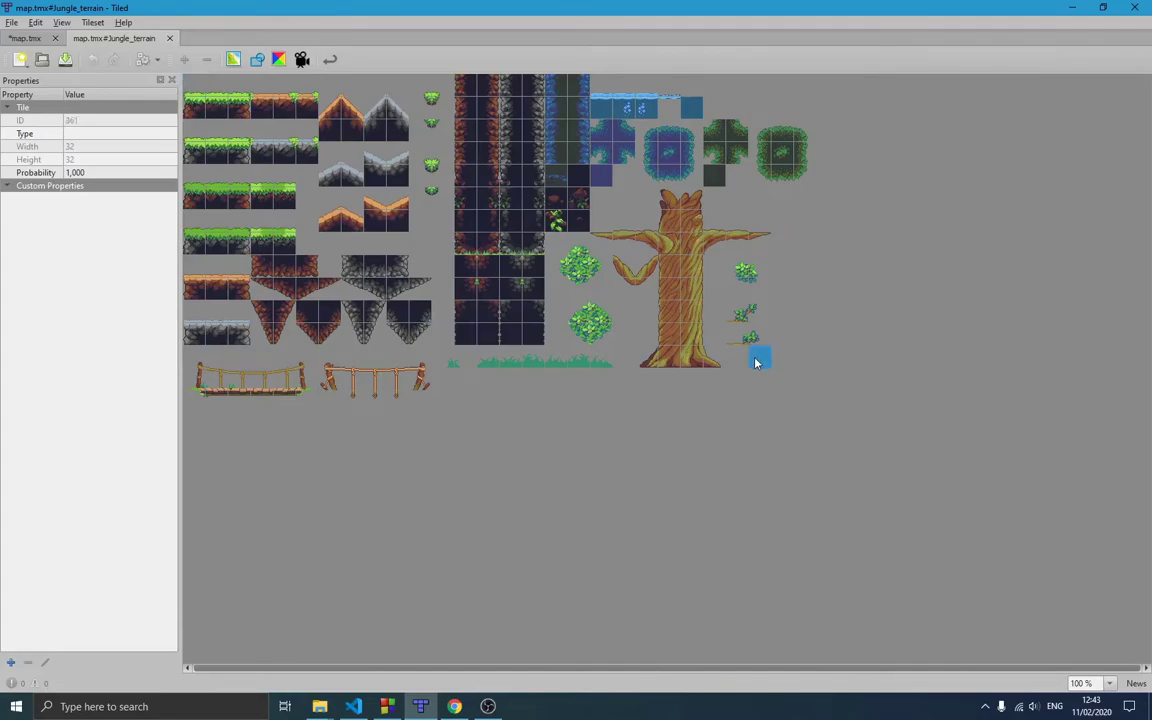
click(169, 38)
- Save the map, and open map.tmx from the Desktop's SoftEngine\assets\maps folder in a maximized Visual Studio Code window
key(ctrl+s)
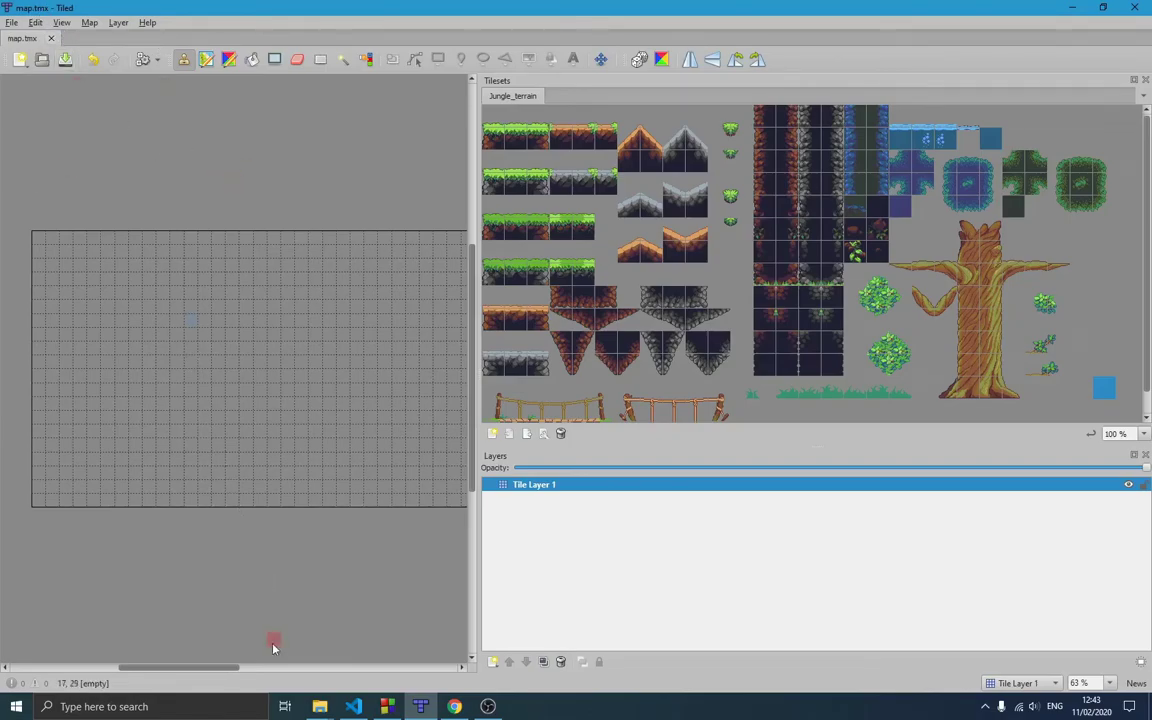
mouse_move(319, 706)
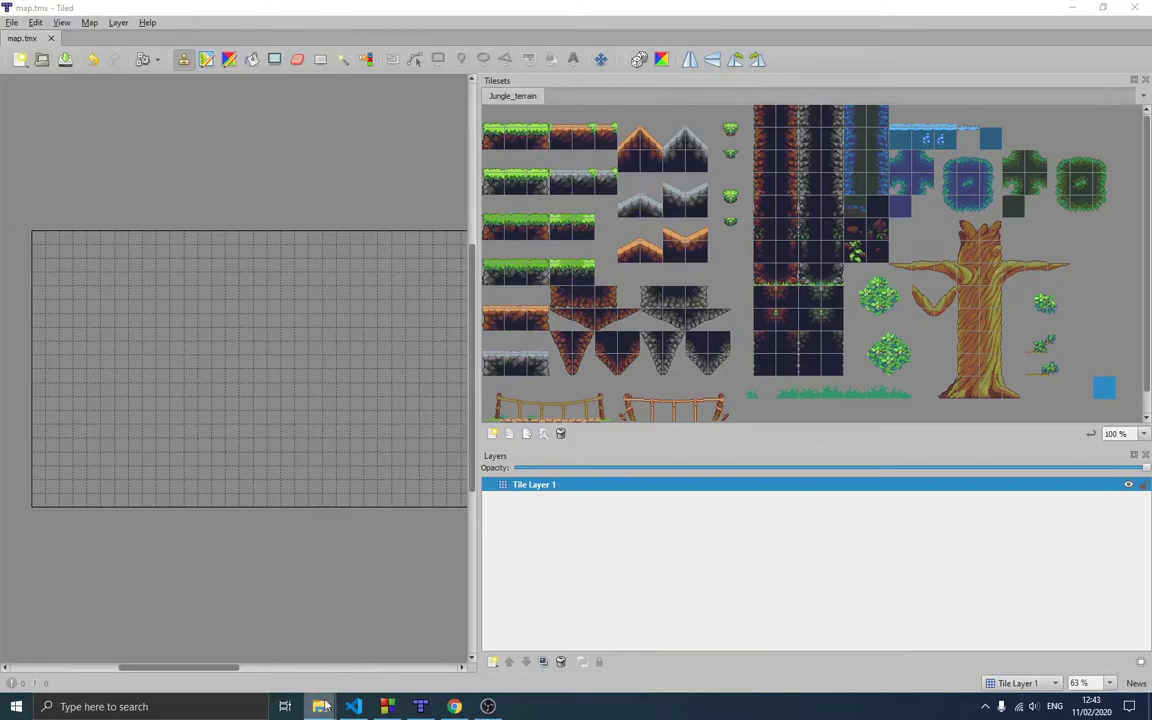
click(365, 647)
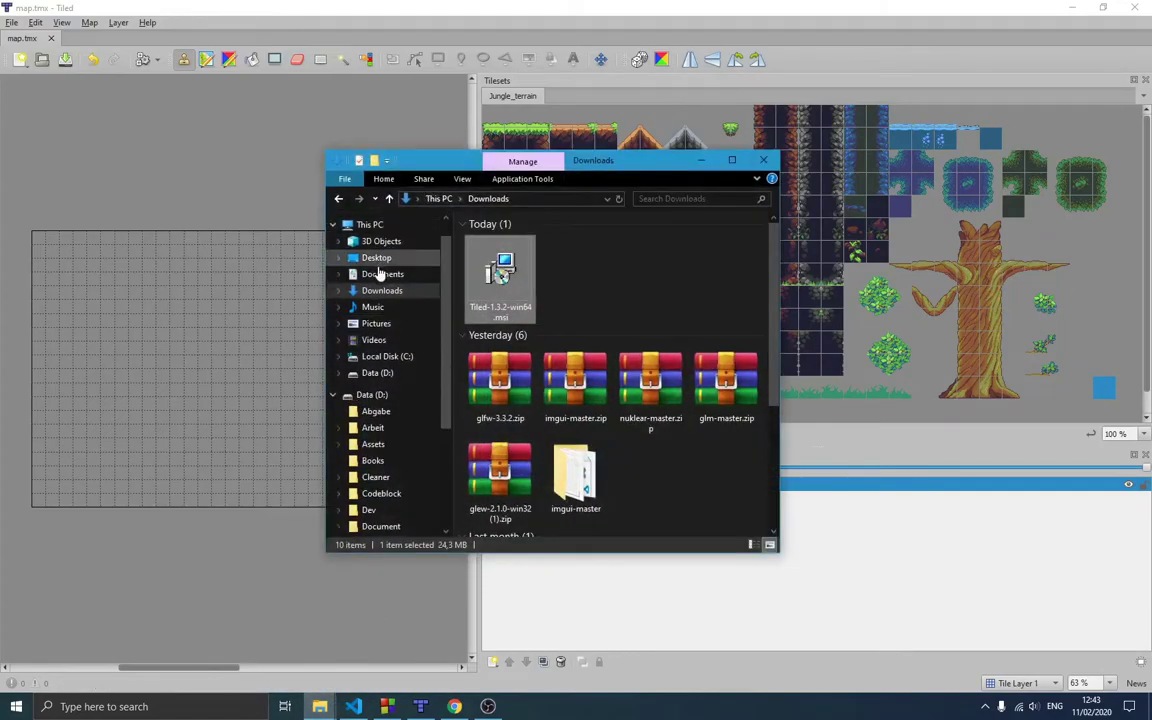
click(388, 258)
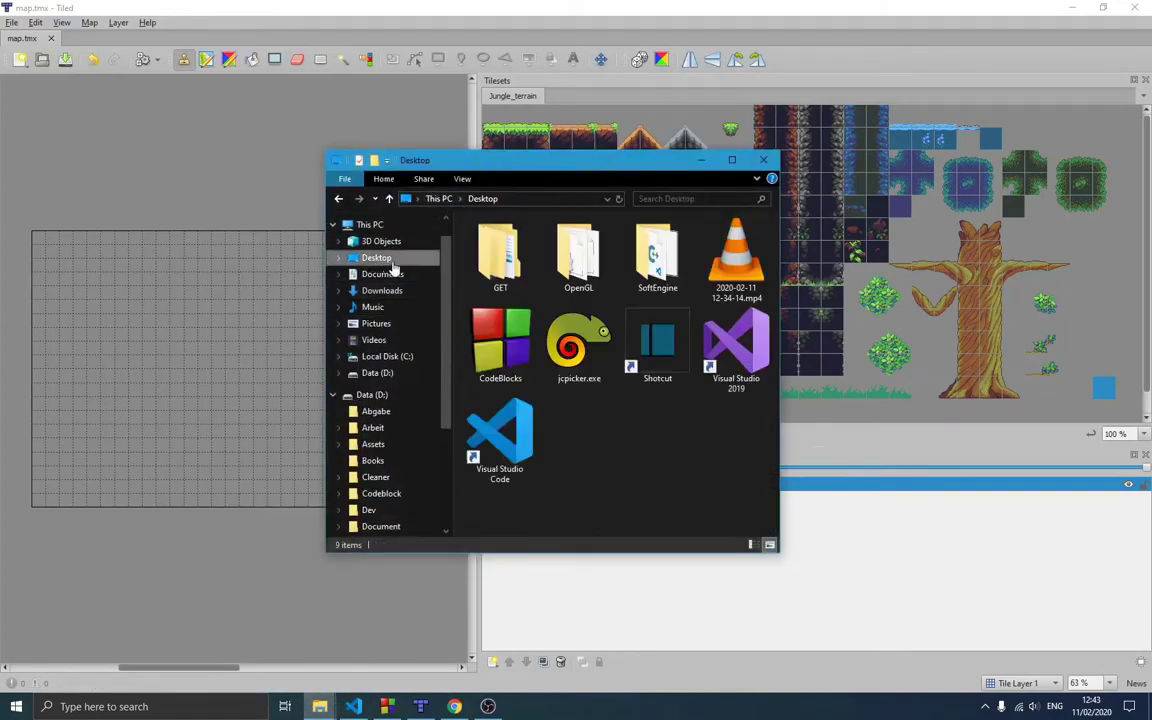
double_click(655, 258)
double_click(510, 240)
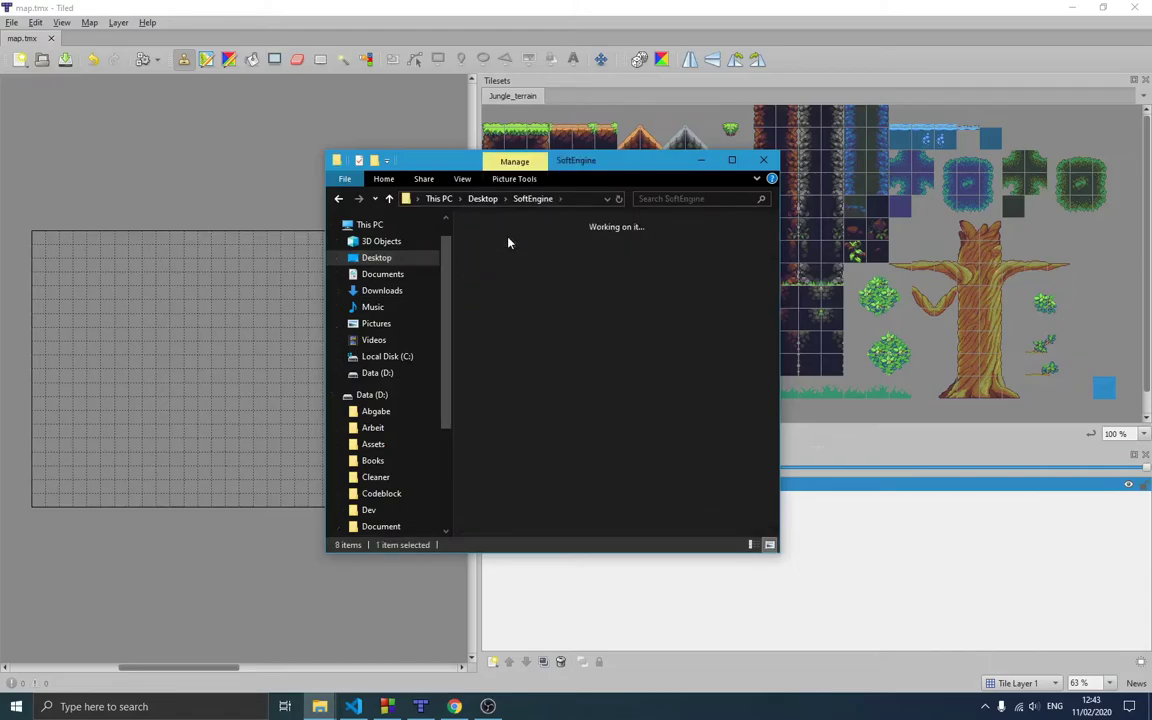
double_click(500, 255)
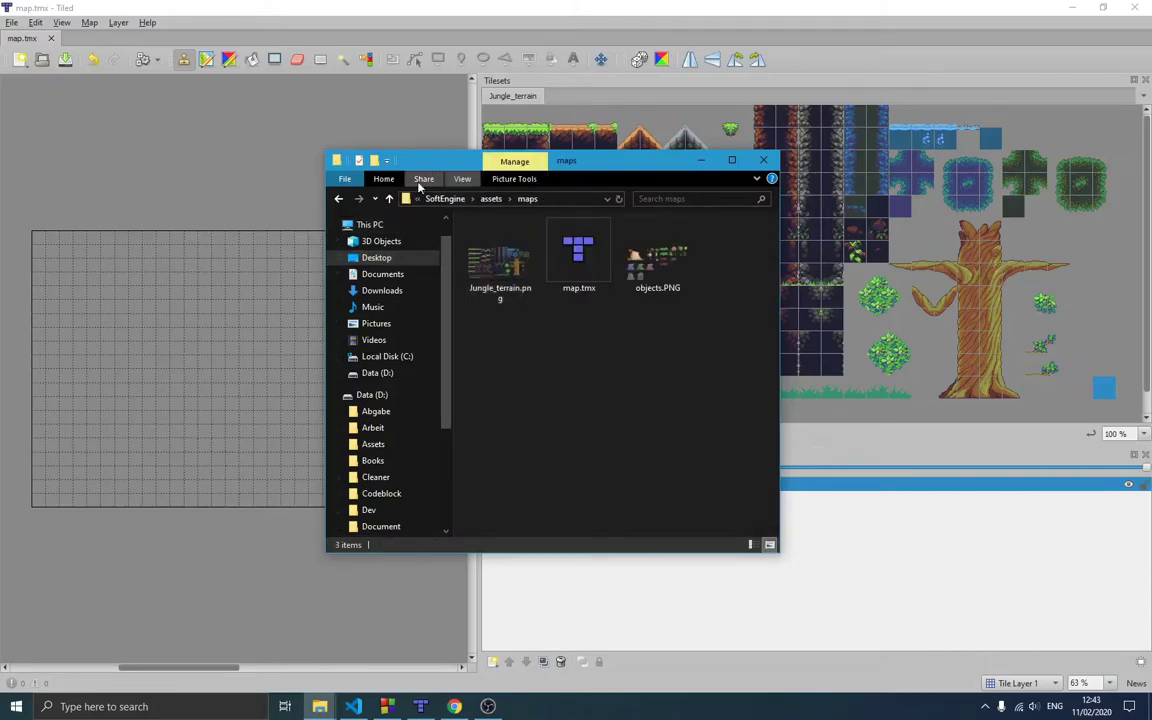
click(576, 248)
right_click(576, 248)
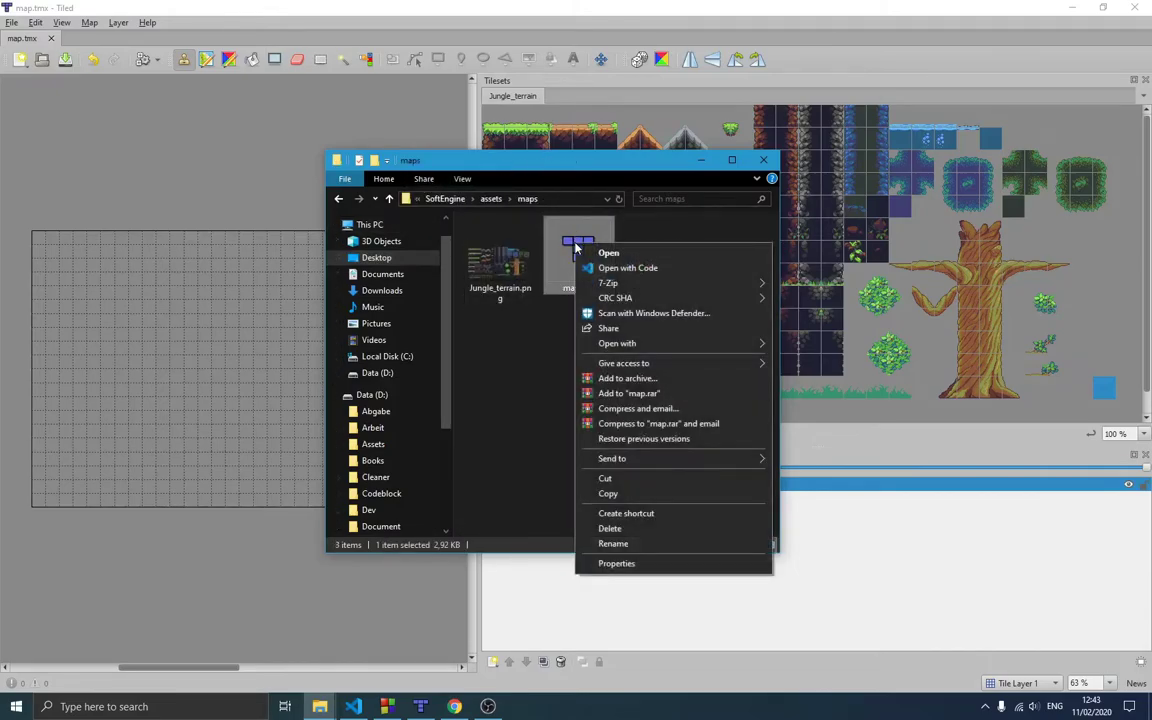
click(640, 268)
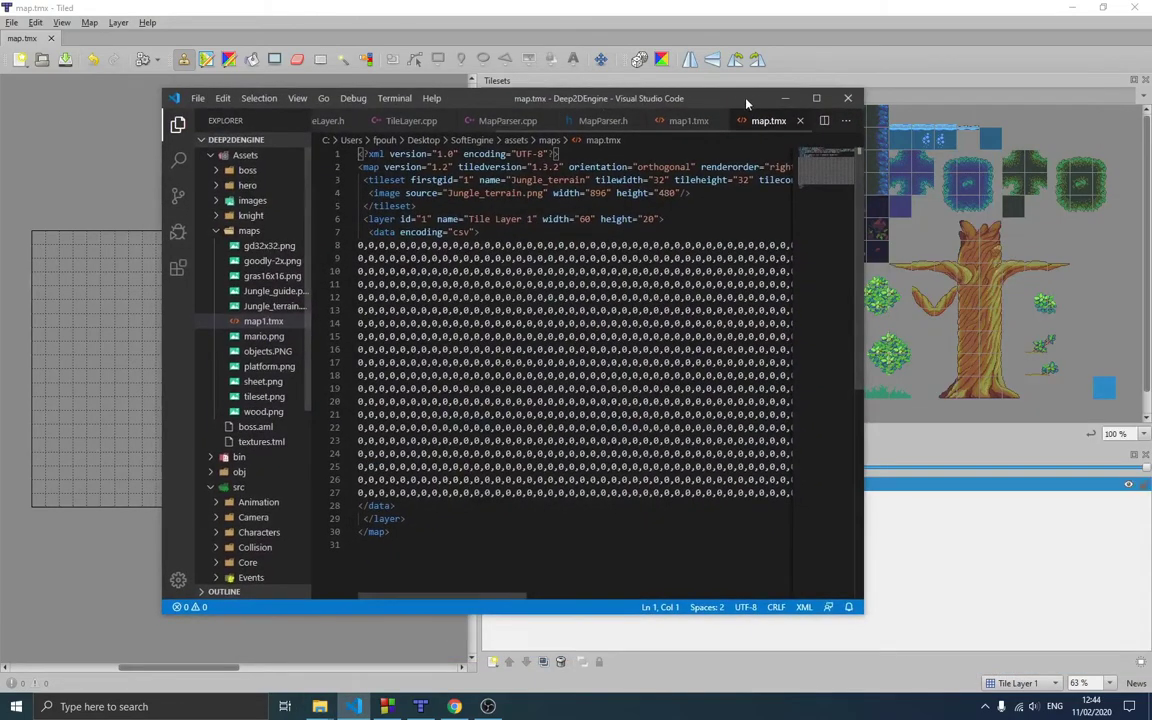
click(813, 103)
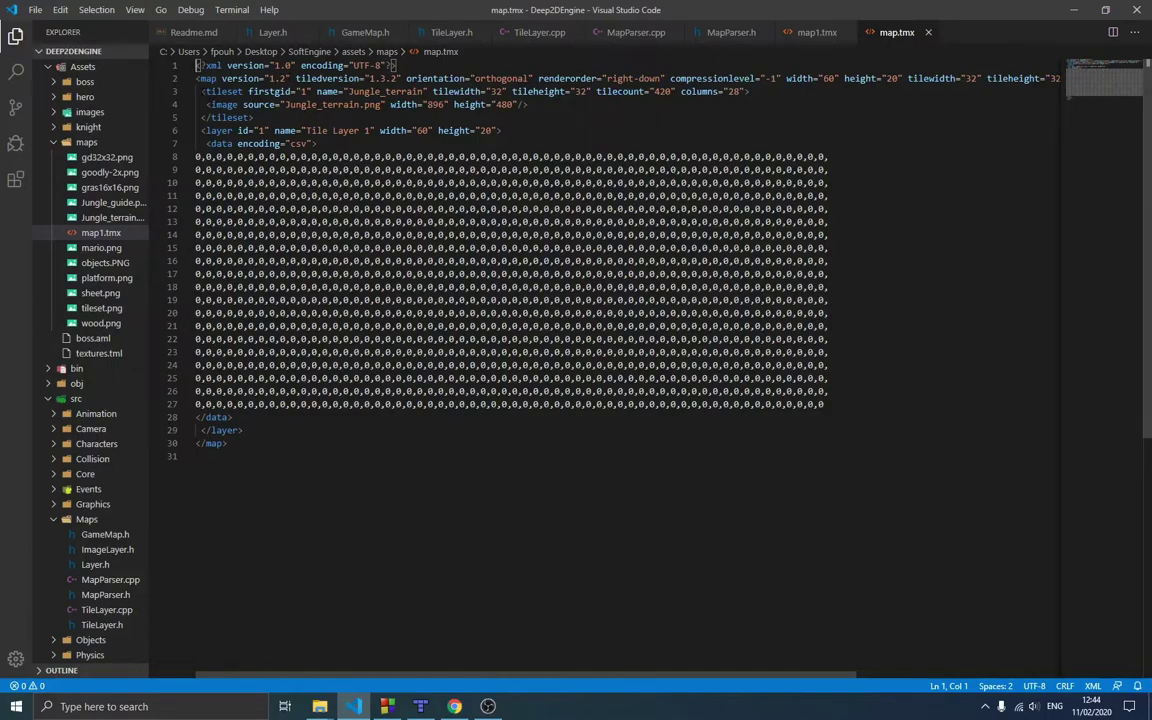
- Highlight the Jungle_terrain tileset element and the CSV tile data of Tile Layer 1 in map.tmx to examine them
drag(201, 91, 254, 117)
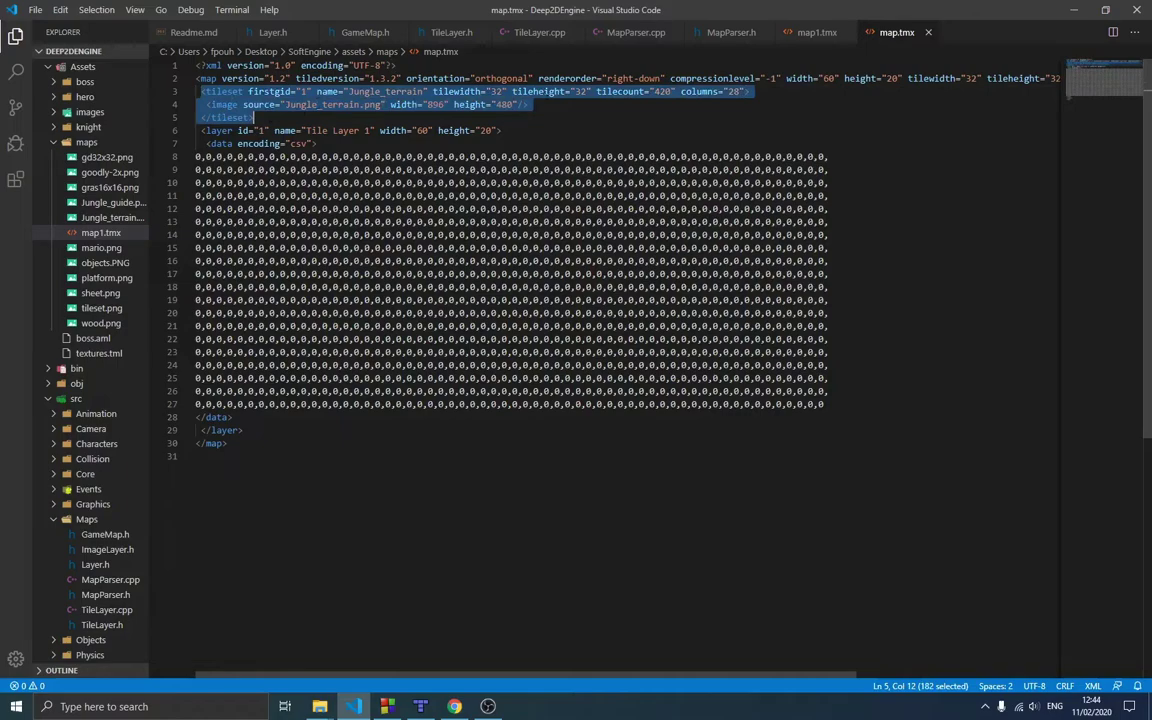
click(618, 91)
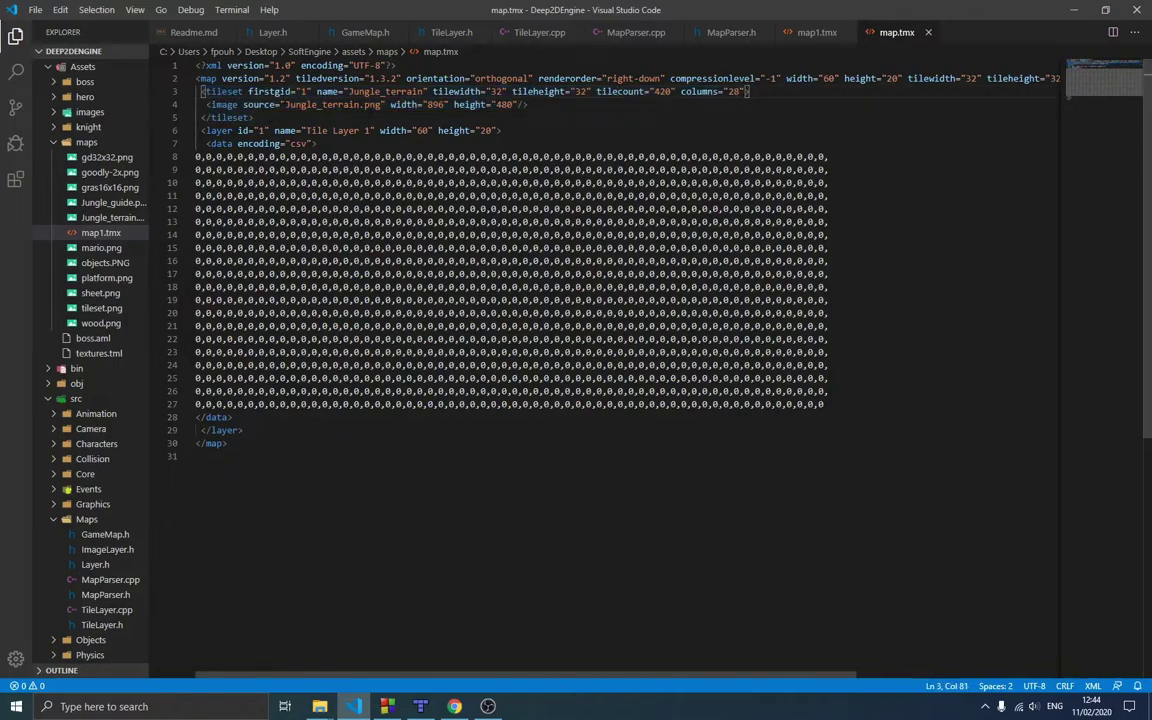
key(BackSpace)
text(1)
drag(196, 157, 825, 404)
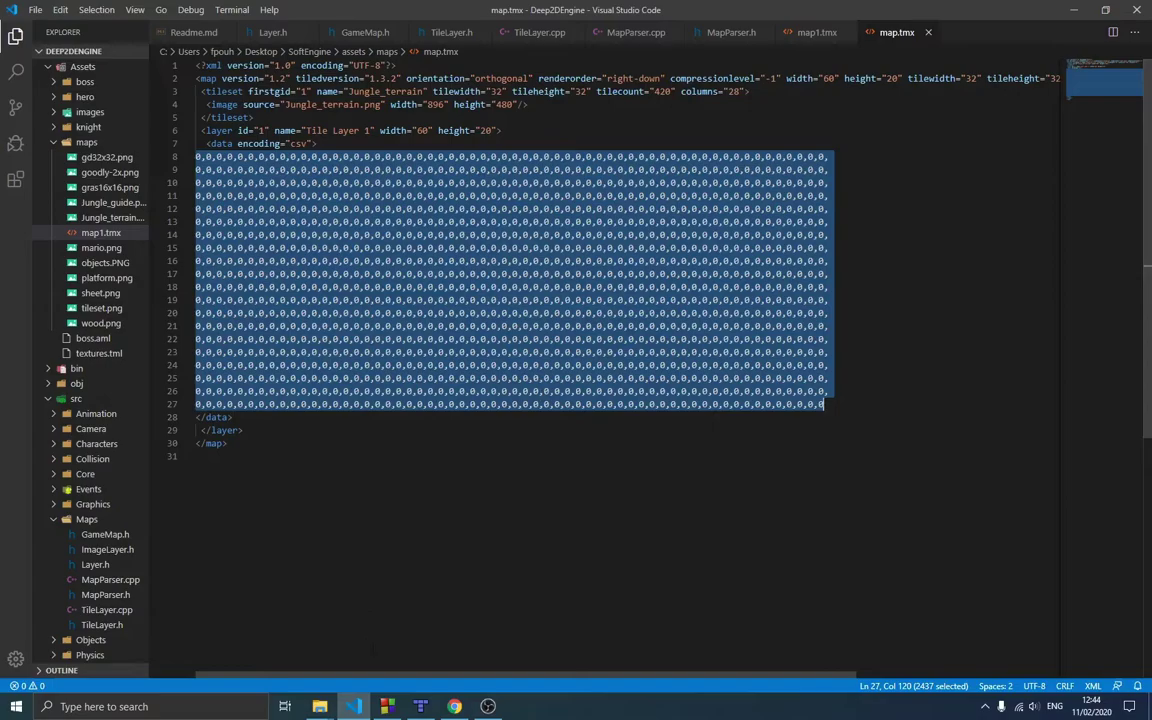
- Select the first Jungle_terrain tile in Tiled, and examine the tileset and layer attributes of map.tmx in Visual Studio Code
click(420, 706)
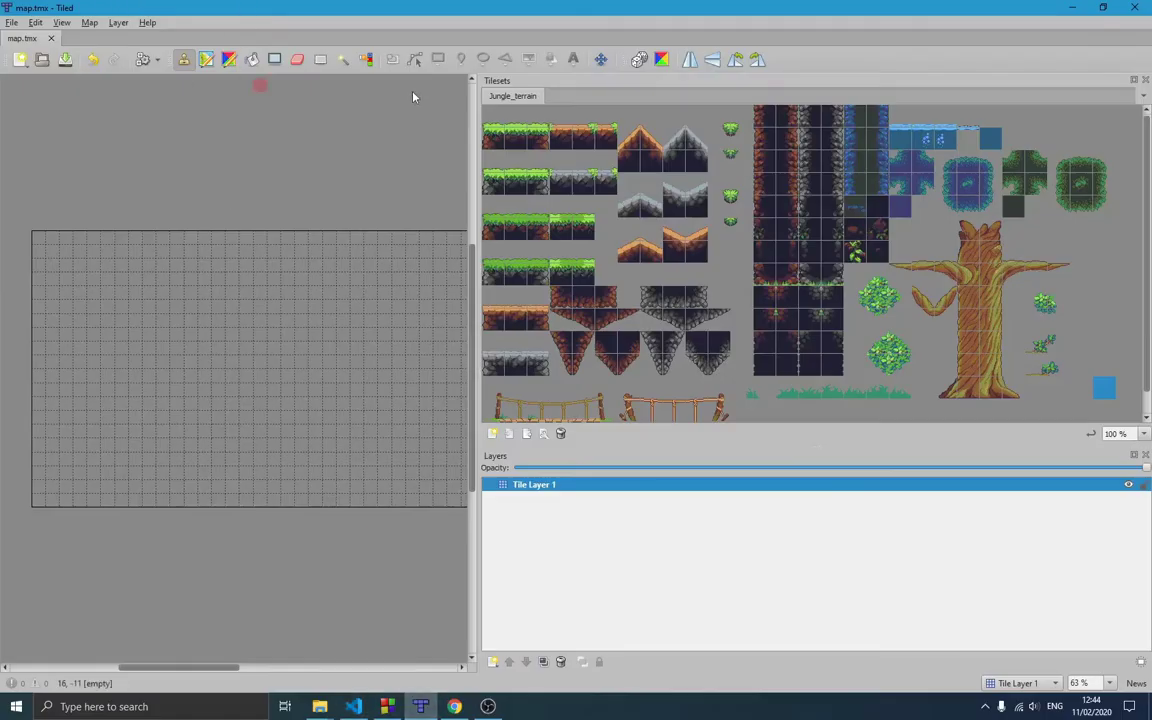
click(493, 120)
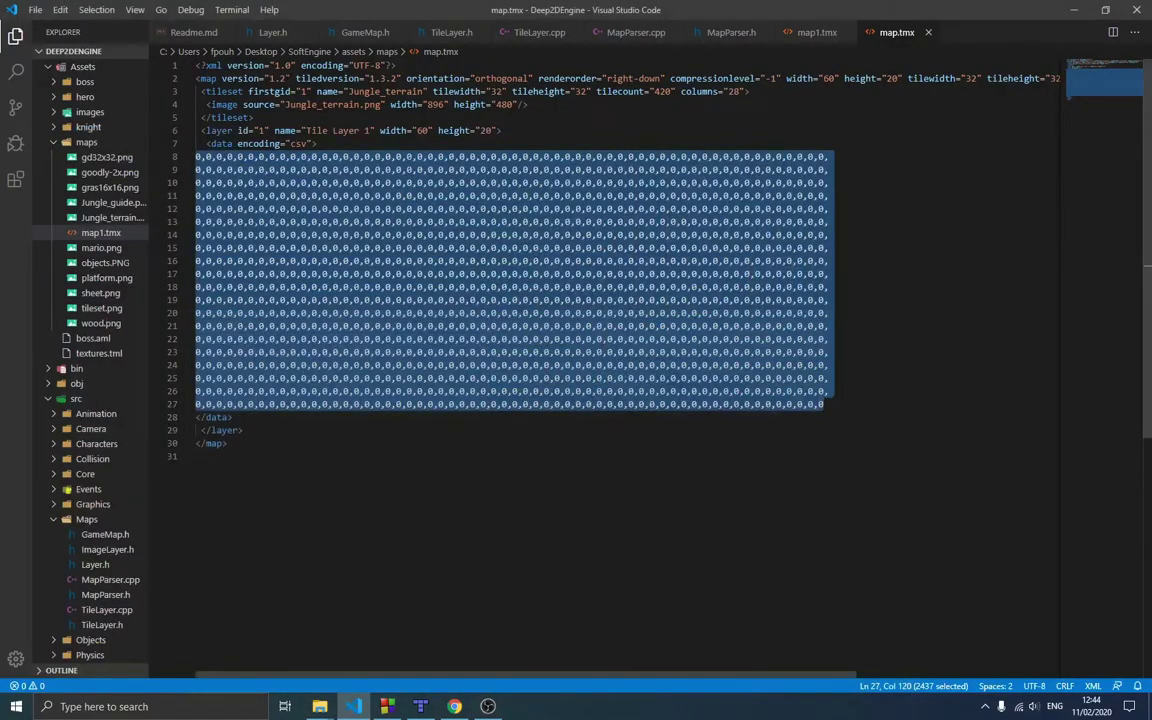
click(258, 130)
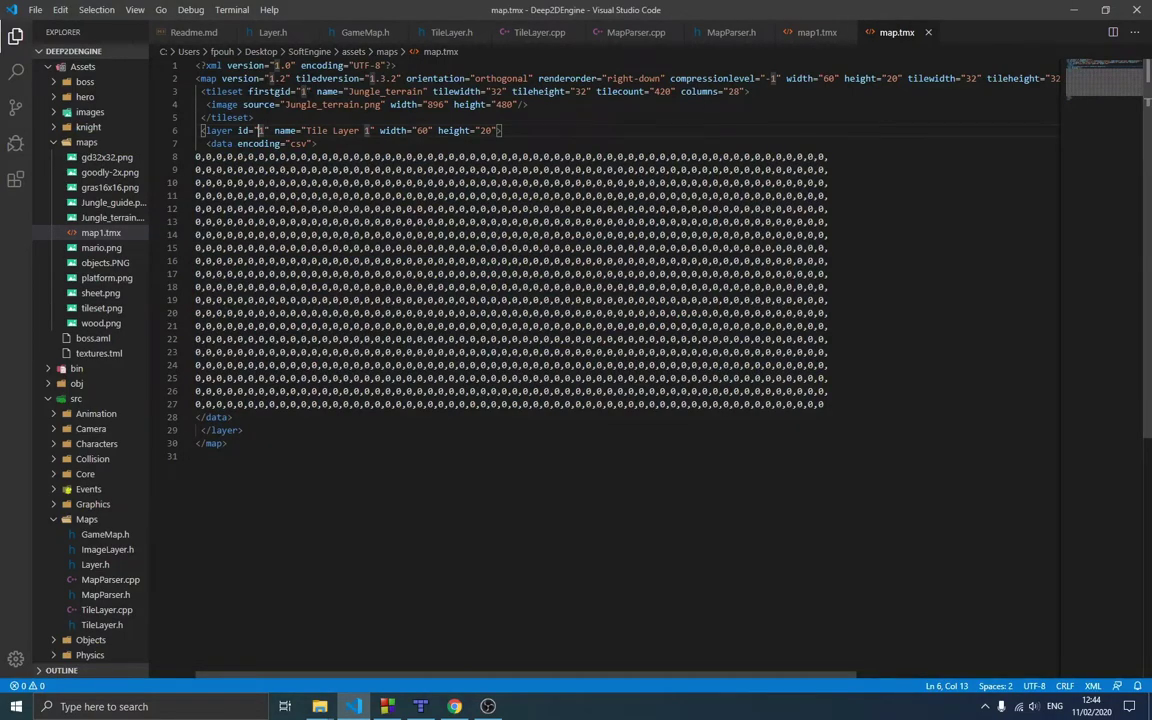
click(384, 91)
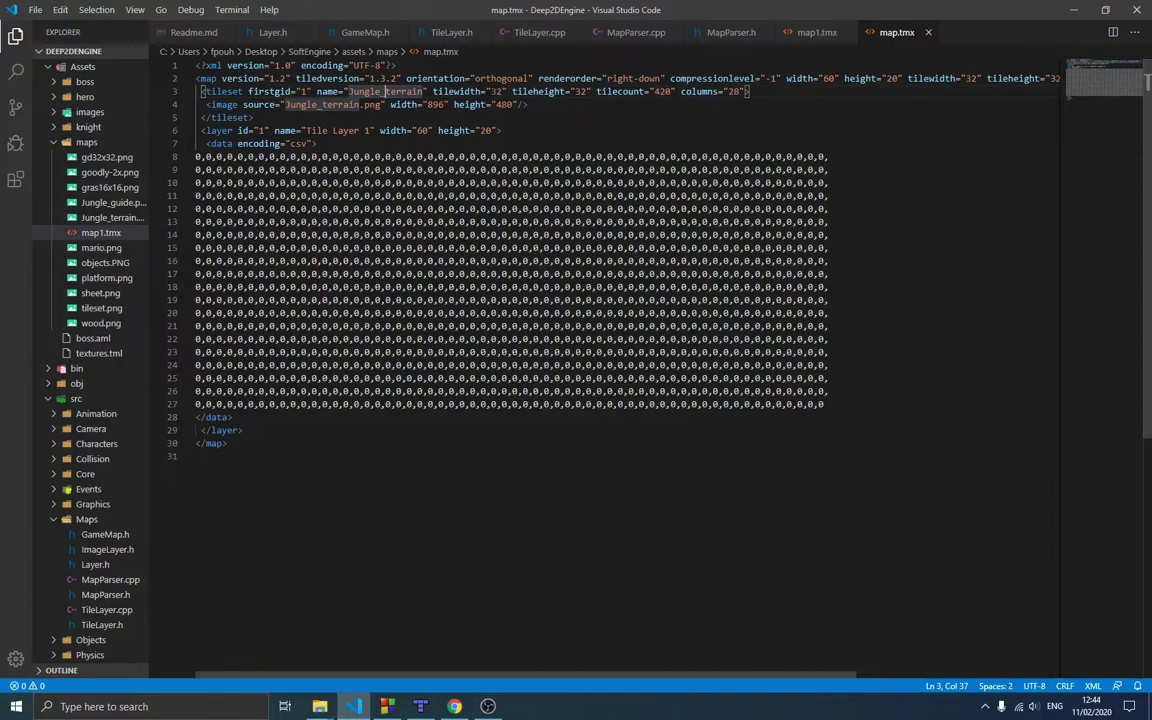
click(494, 91)
drag(654, 91, 649, 91)
key(End)
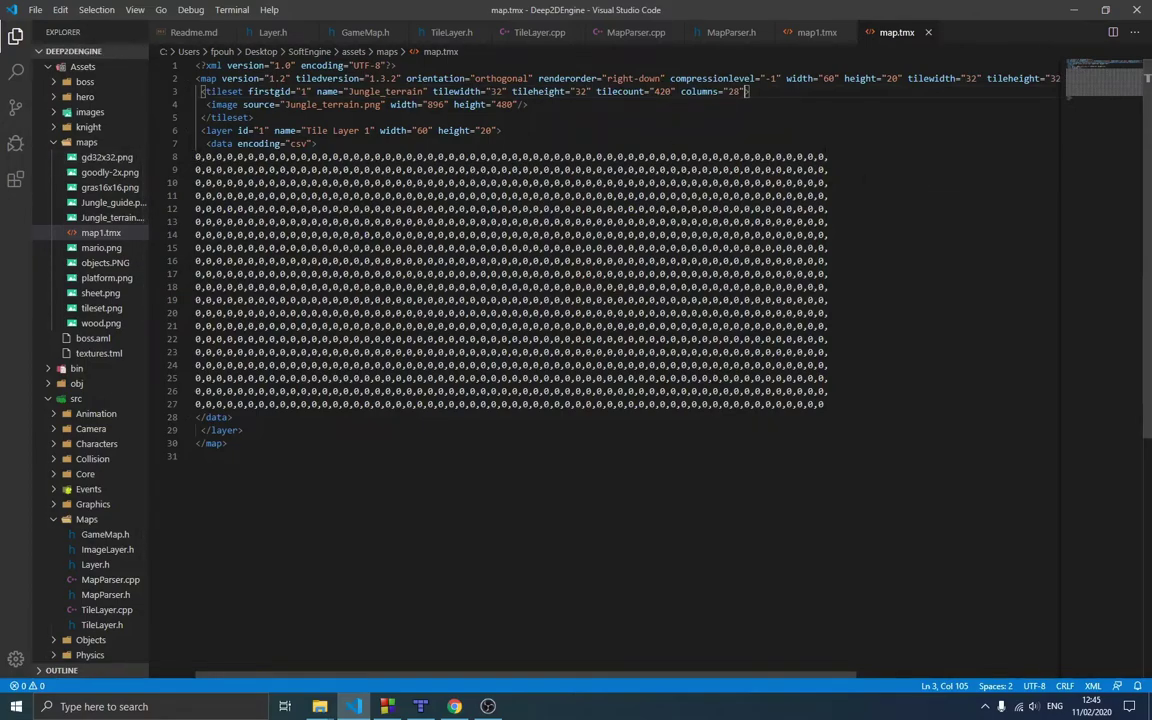
click(418, 130)
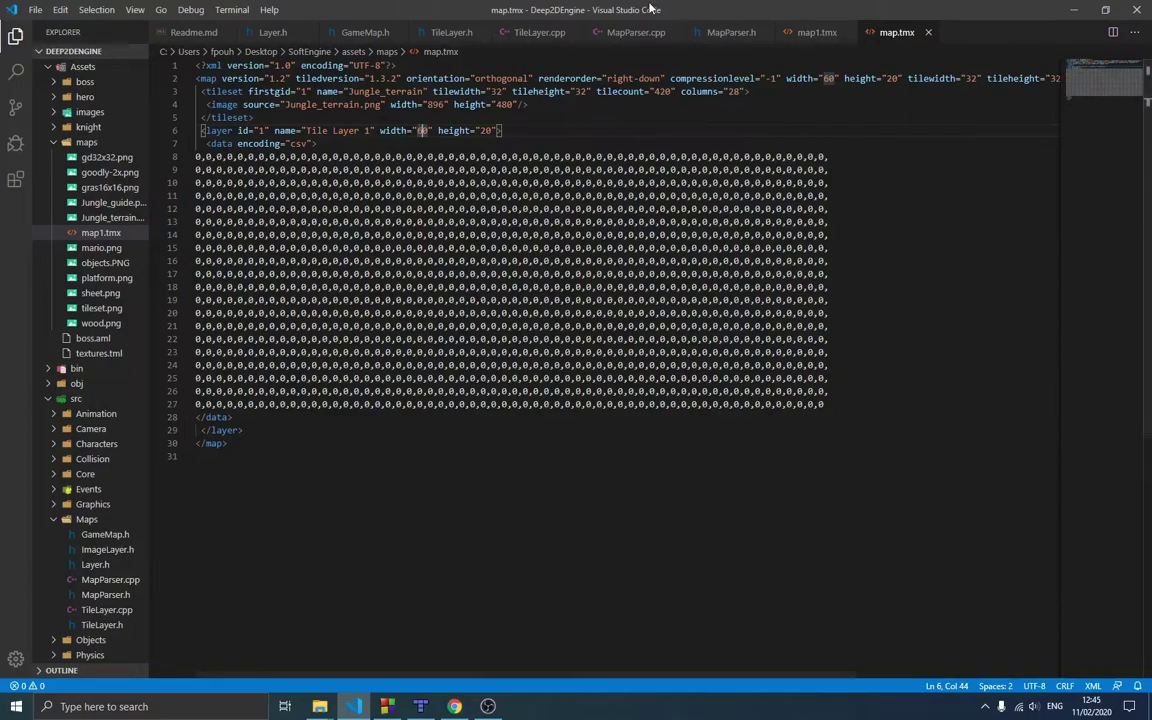
- Minimize Visual Studio Code, switch to Tiled, and rename Tile Layer 1 to T1
key(super+Down)
key(super+Down)
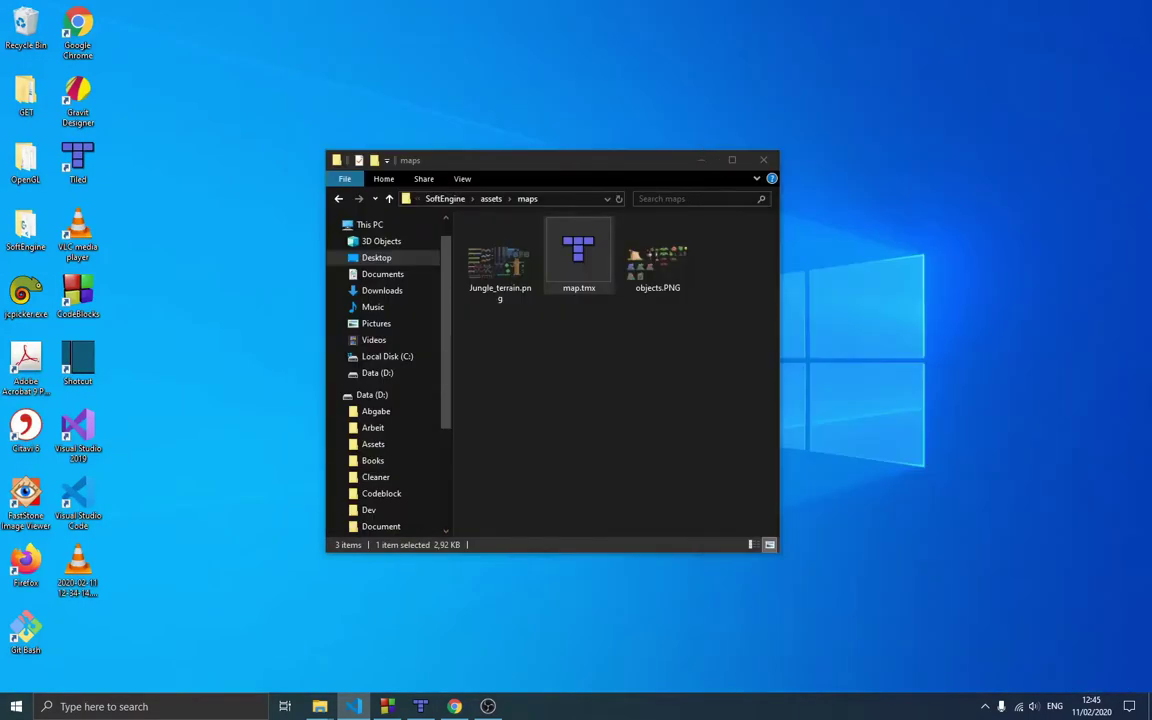
click(421, 706)
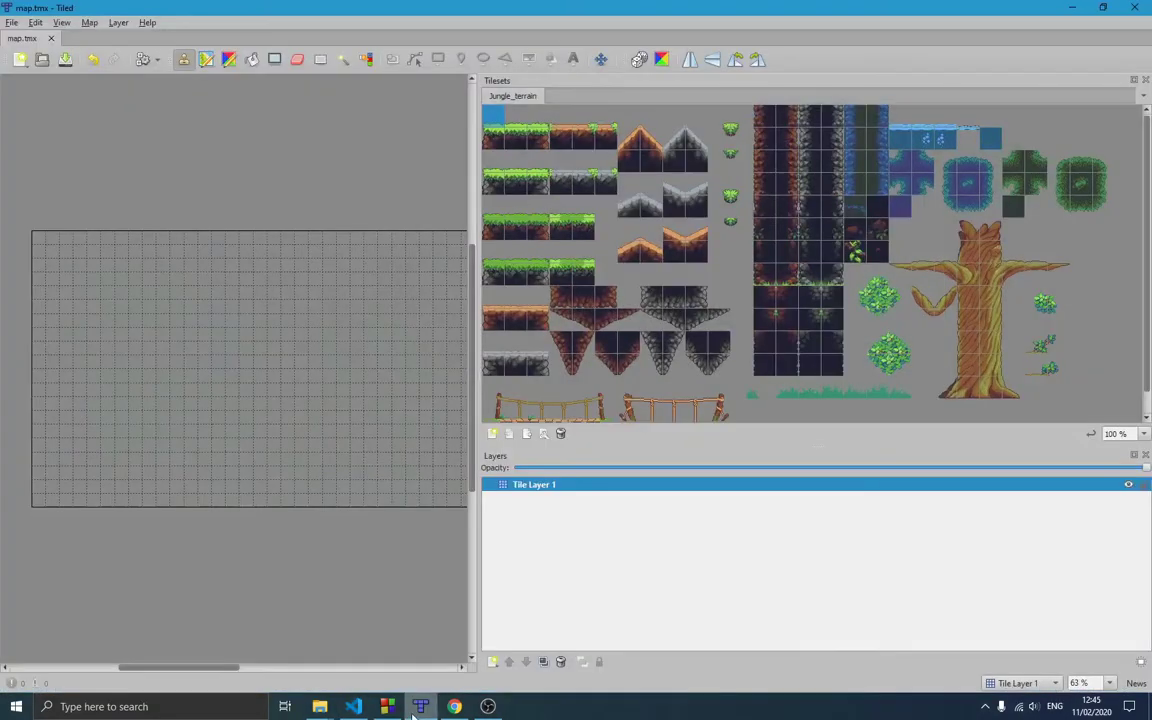
double_click(550, 489)
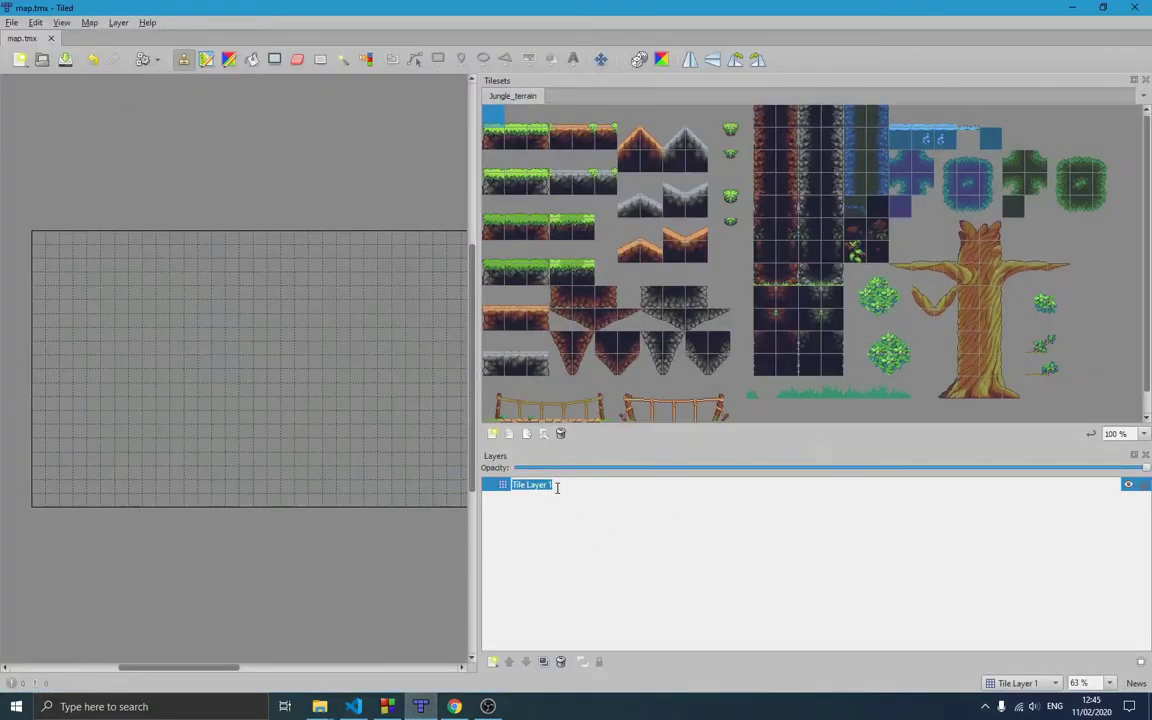
text(T1)
click(553, 521)
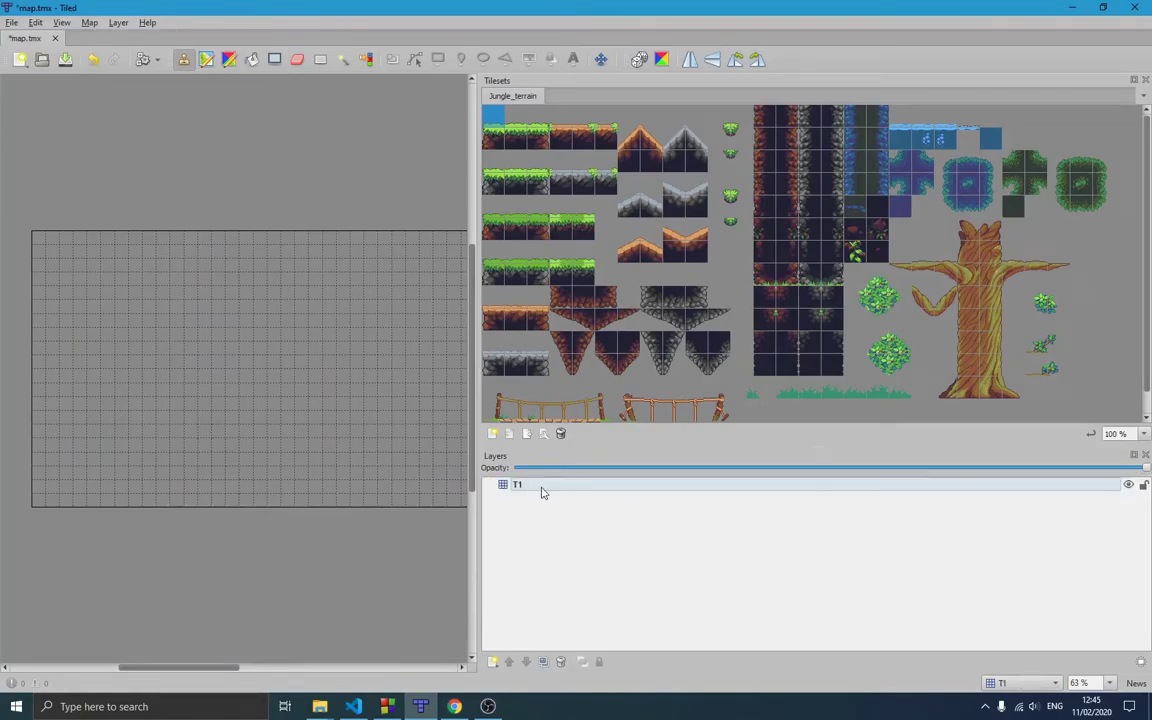
- Add a new tile layer named B2 and move layer T1 above it
click(491, 665)
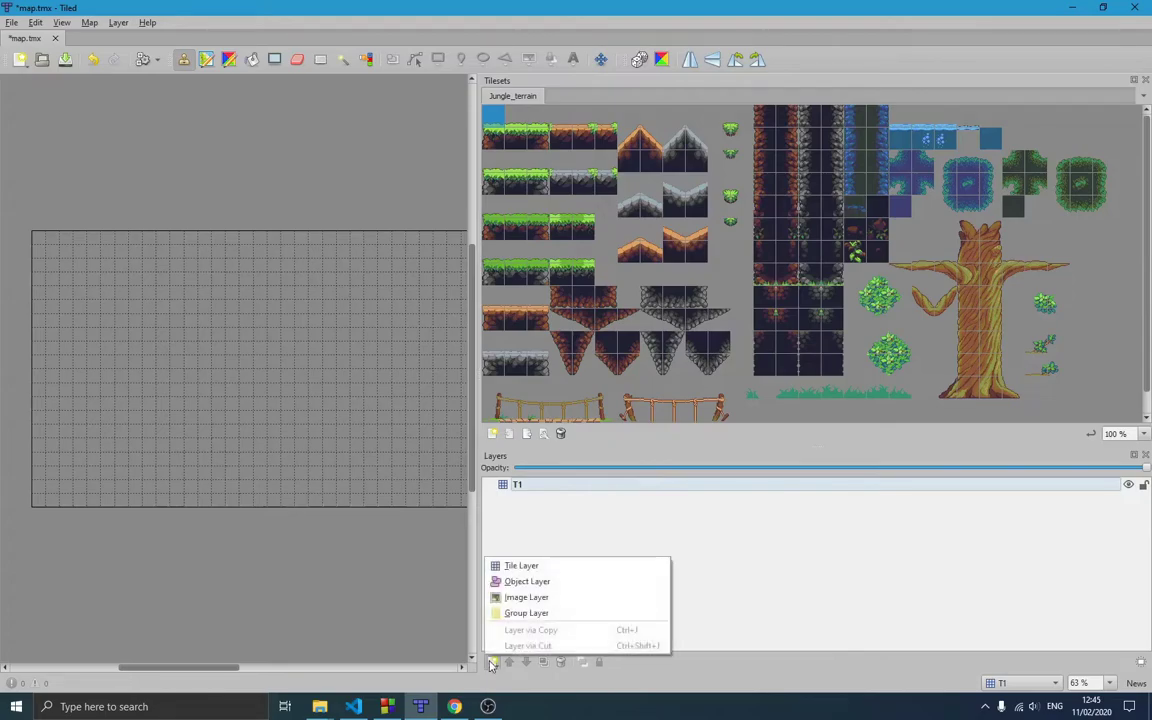
click(515, 563)
text(B2)
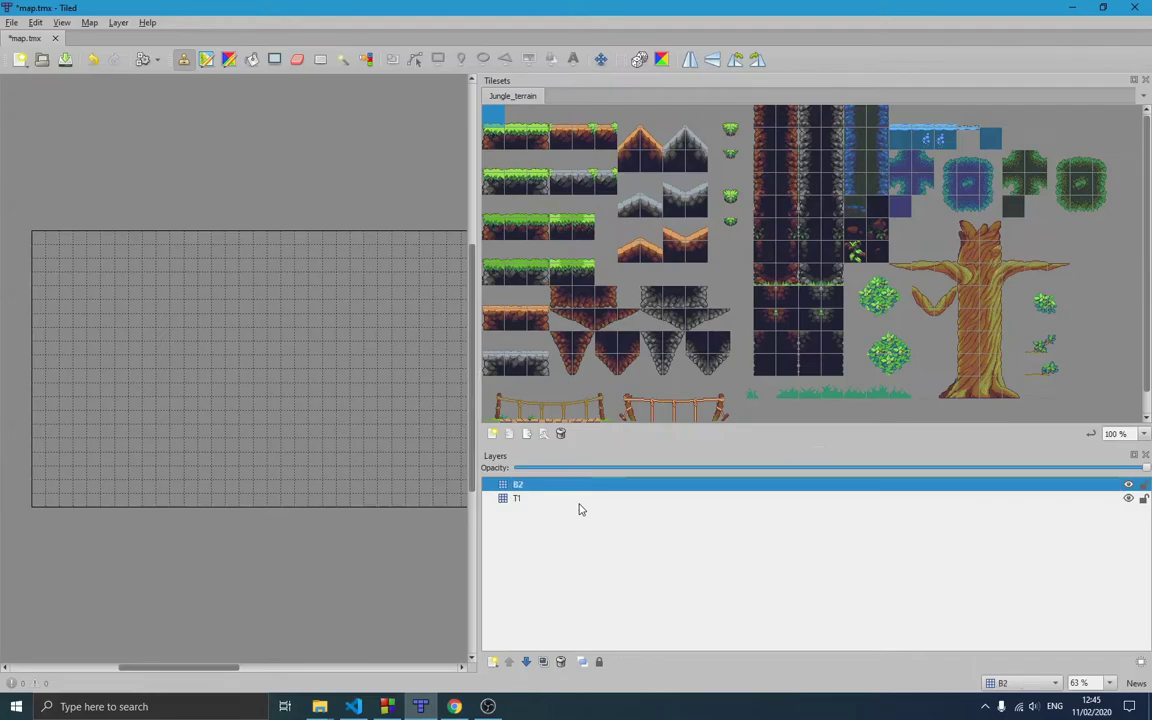
click(525, 498)
click(508, 661)
click(526, 661)
click(508, 661)
- Paint a stepped grass ground strip across the full map width on layer T1 with the middle grass tile, and save the map
drag(479, 380, 876, 380)
drag(375, 666, 386, 668)
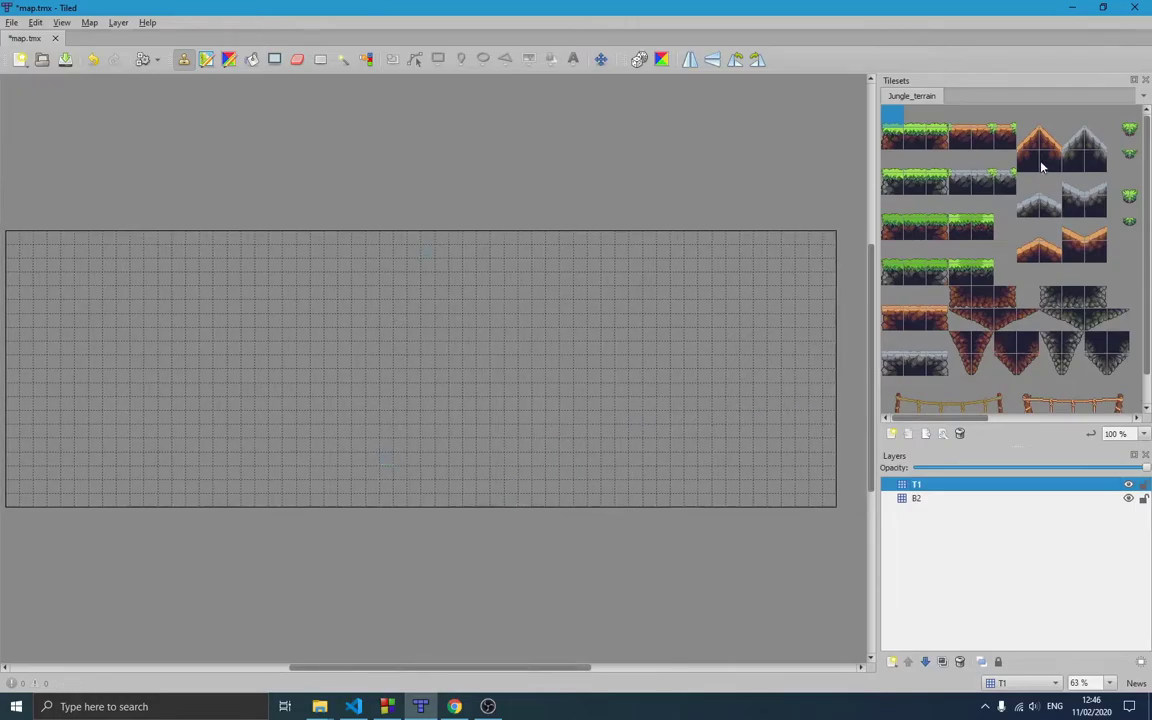
click(914, 139)
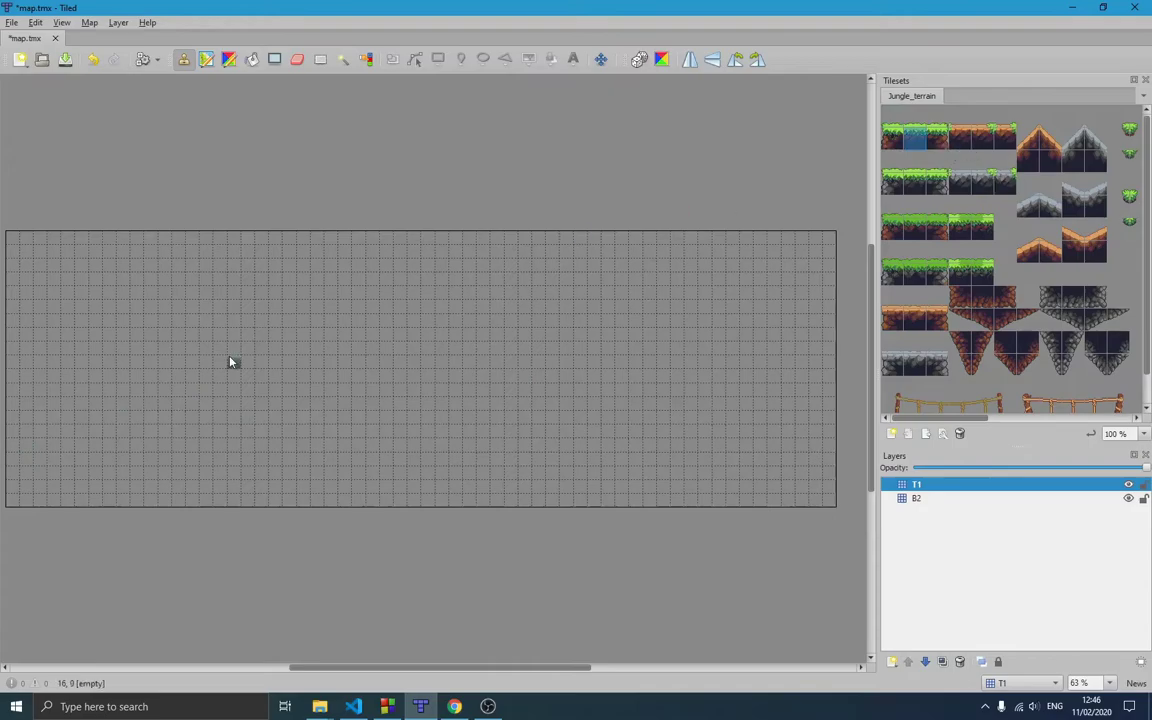
drag(10, 445, 828, 447)
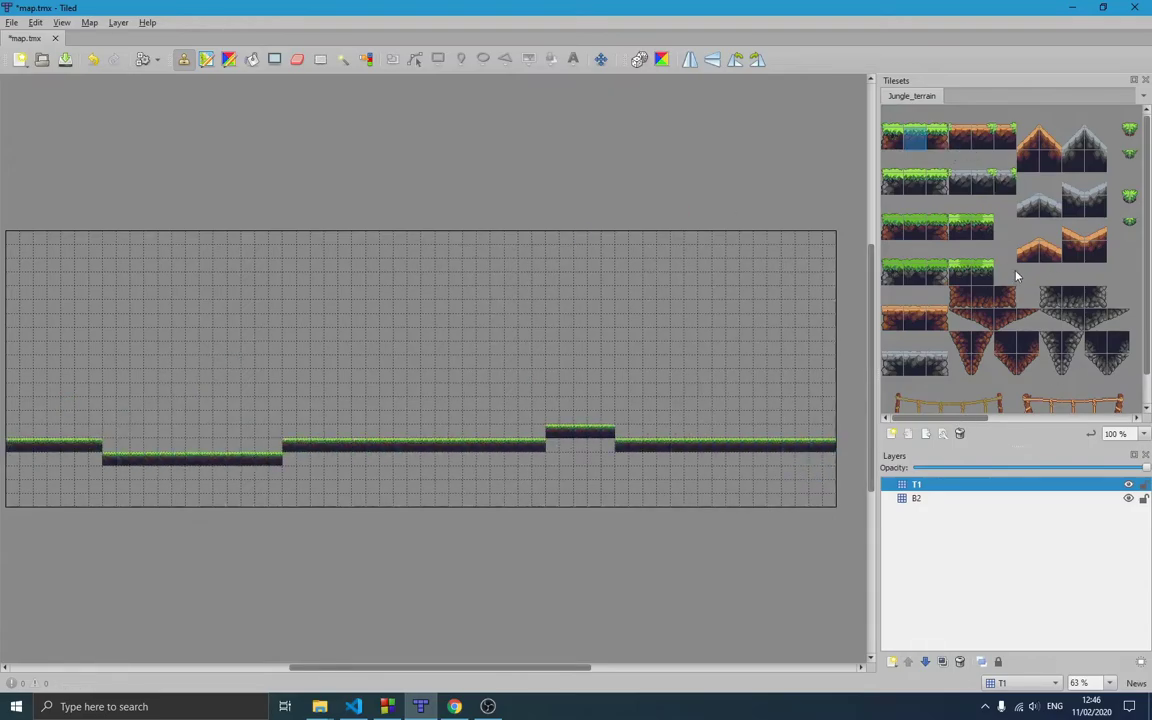
key(ctrl+s)
- Create a tileset named objects from objects.PNG, embedded in the map with 32 px tiles
scroll(990, 200, down, 1)
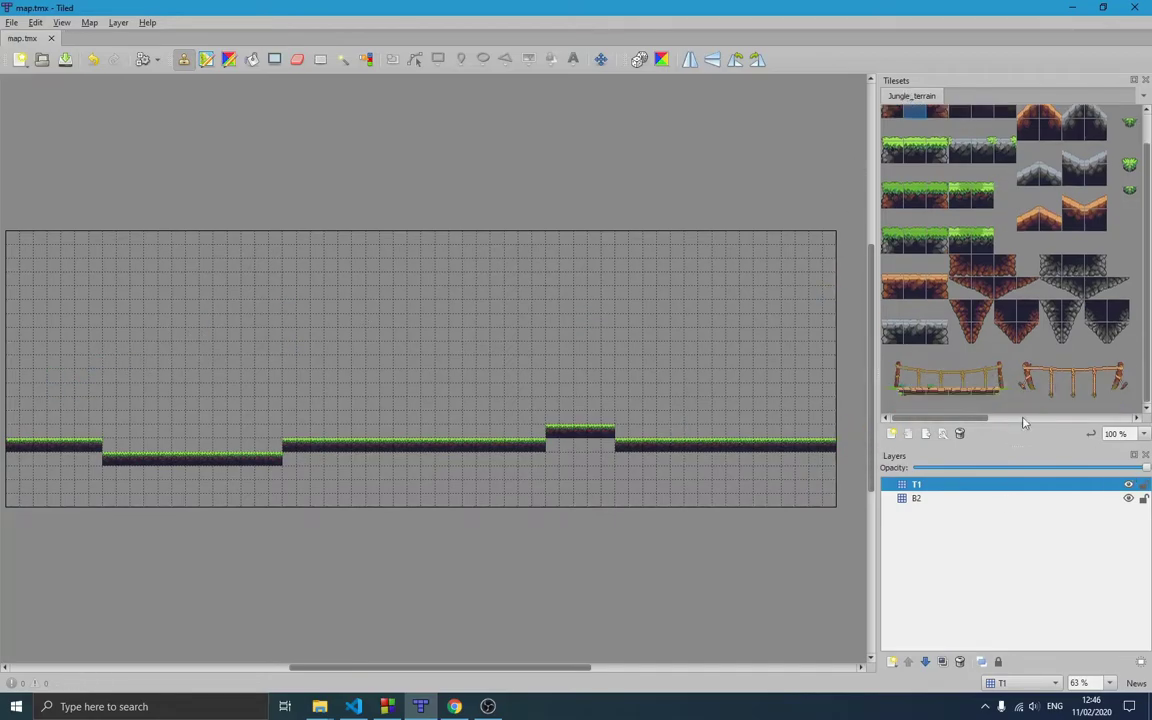
click(891, 433)
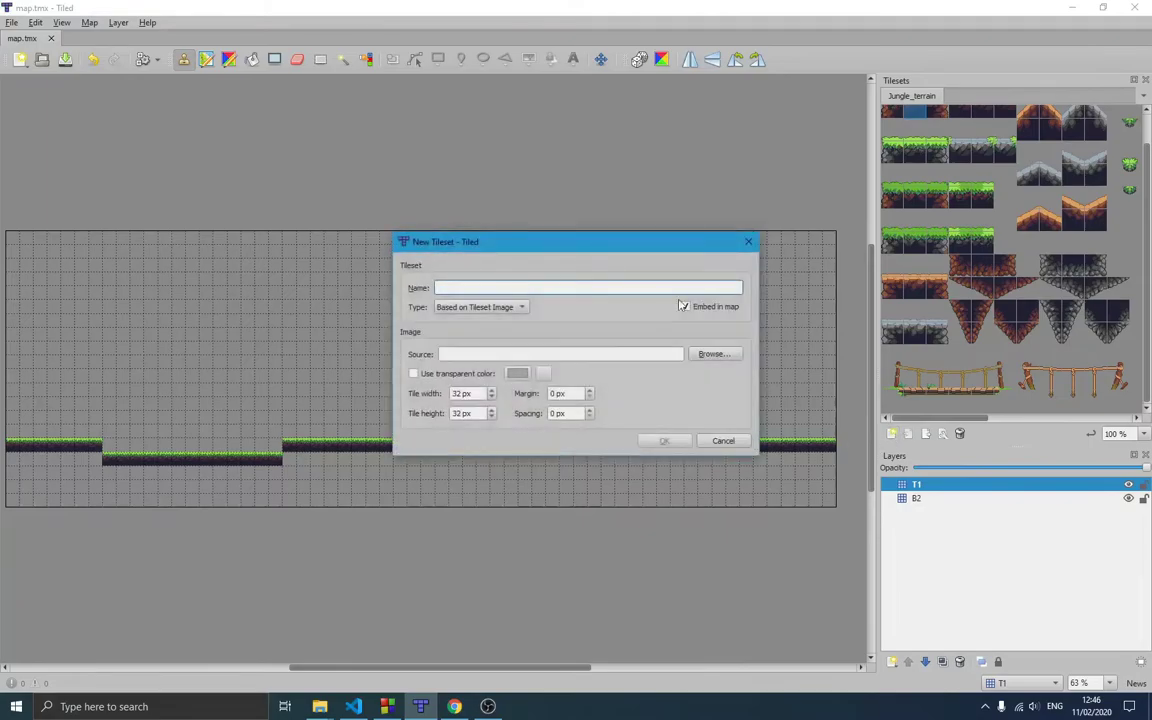
click(713, 354)
click(627, 368)
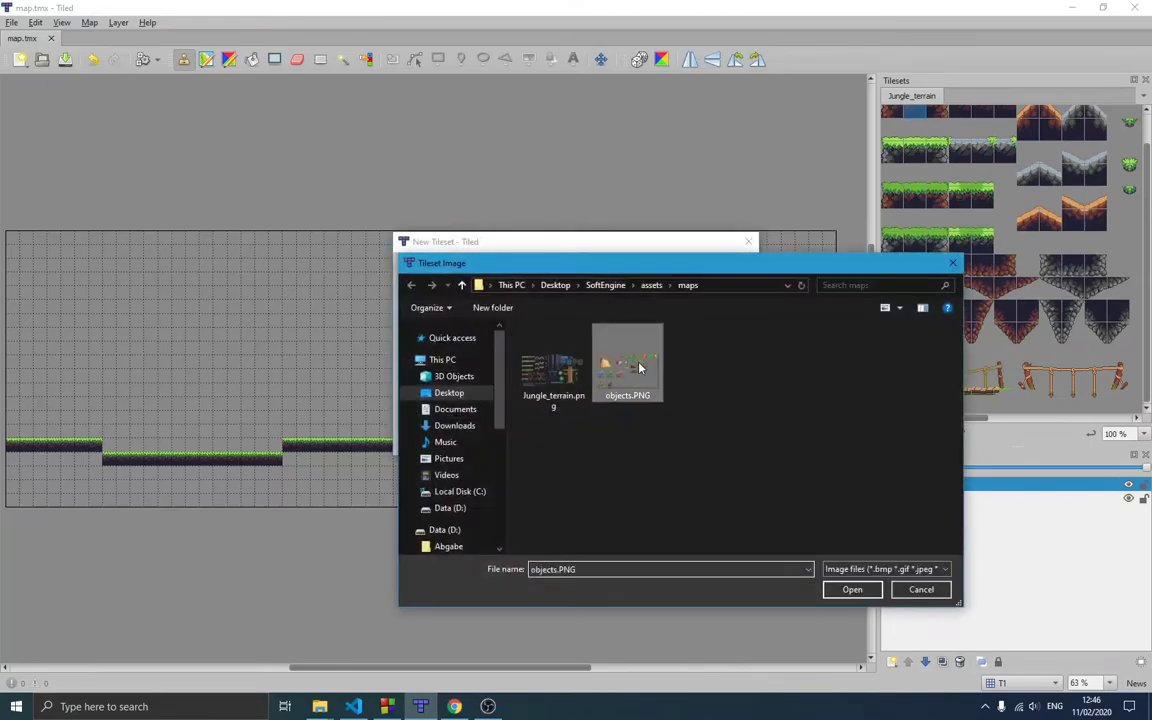
click(852, 590)
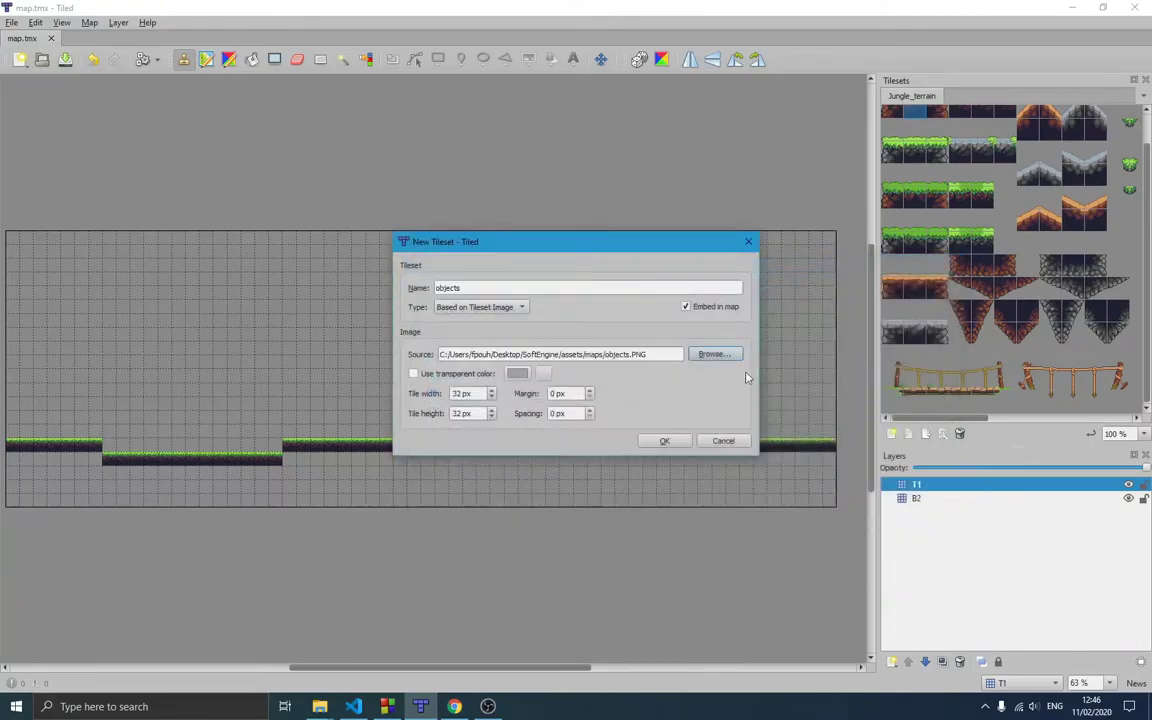
click(660, 441)
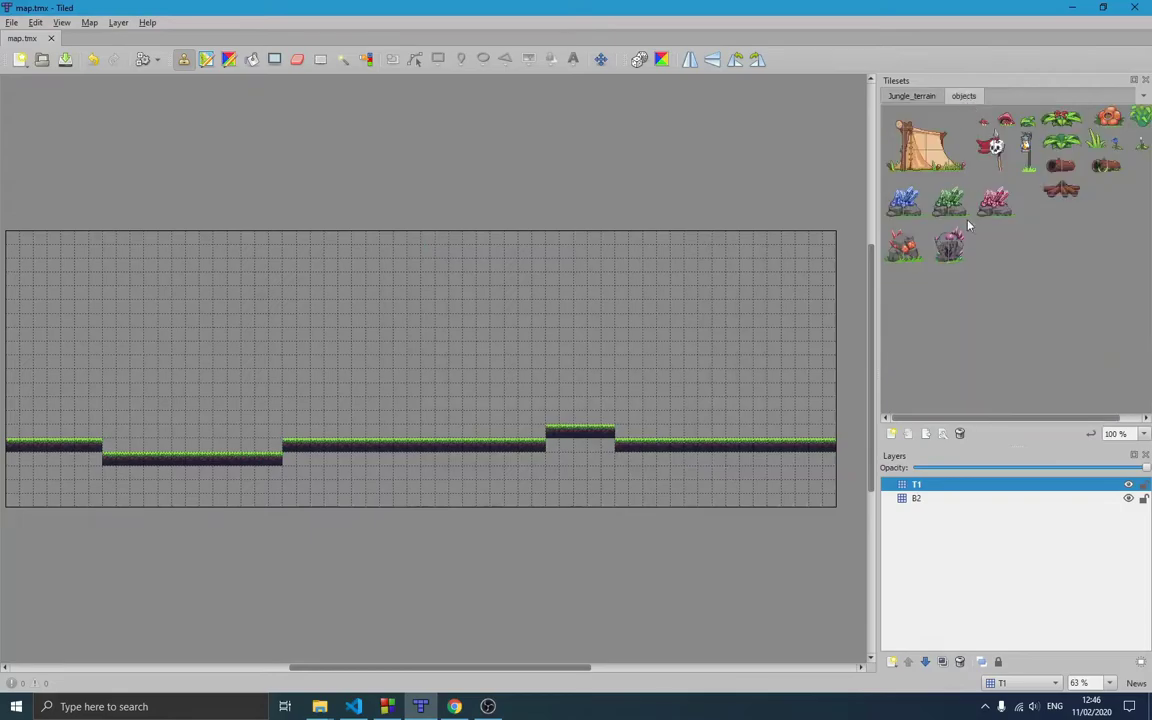
- Stamp the whole tent from the objects tileset on layer B2, once on the leftmost ground and once on the lowered ground
drag(890, 112, 945, 168)
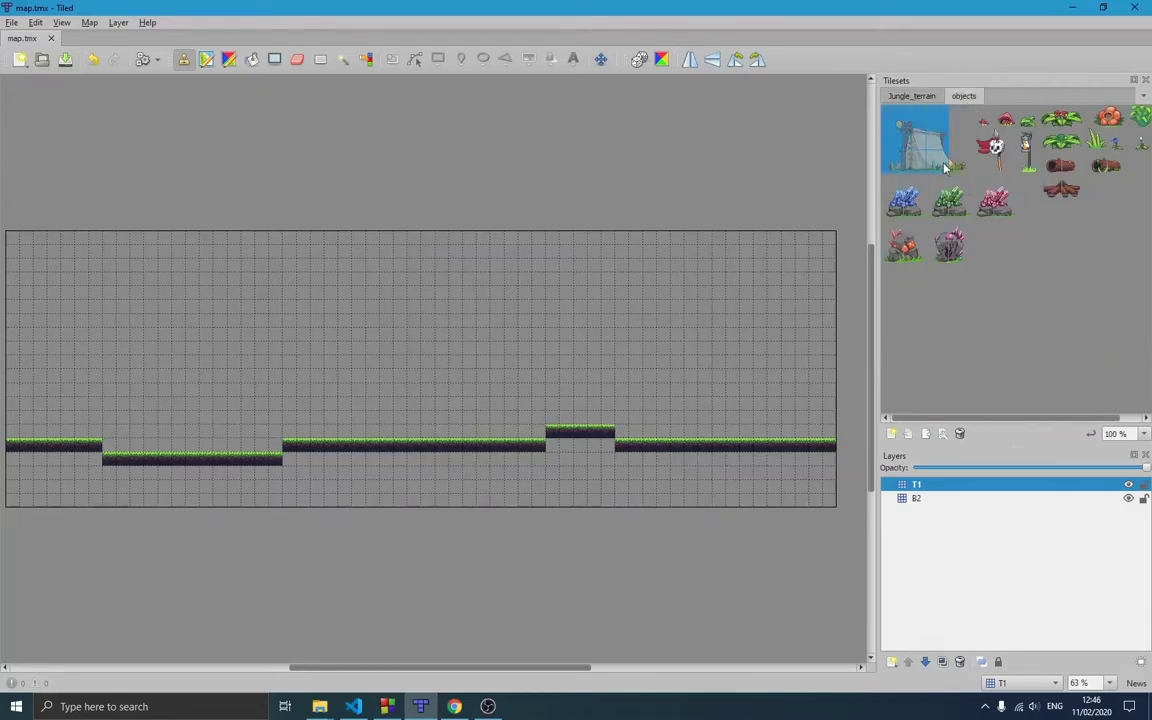
click(958, 162)
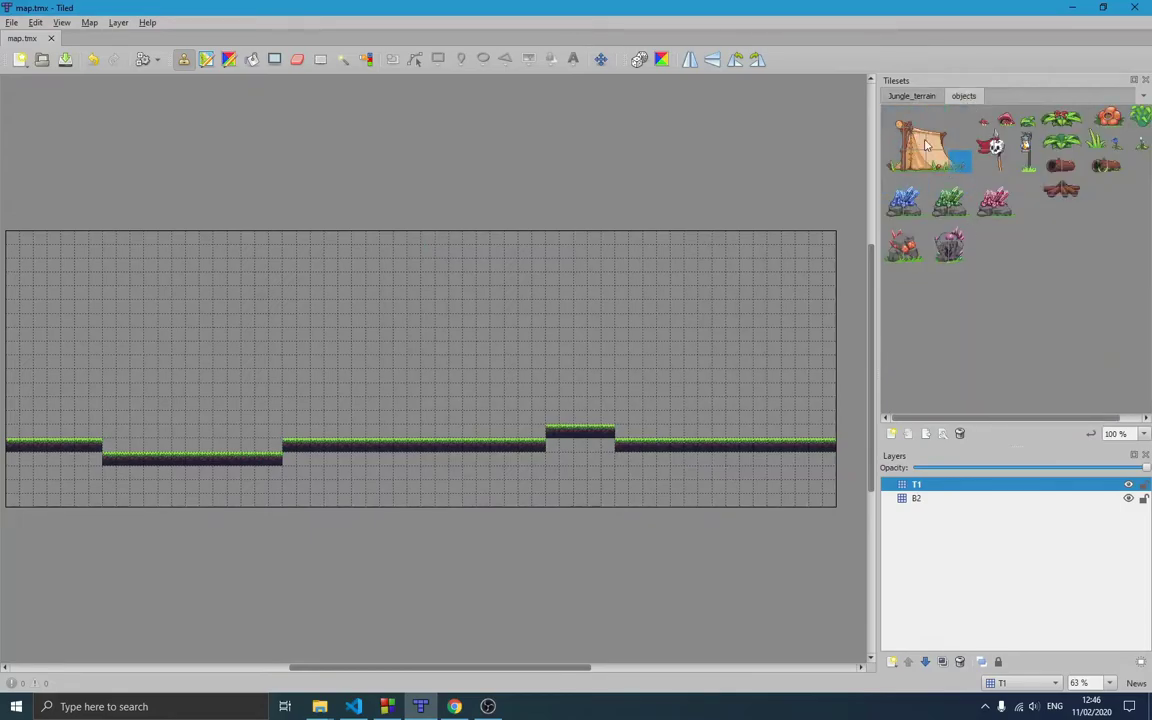
drag(905, 123, 929, 166)
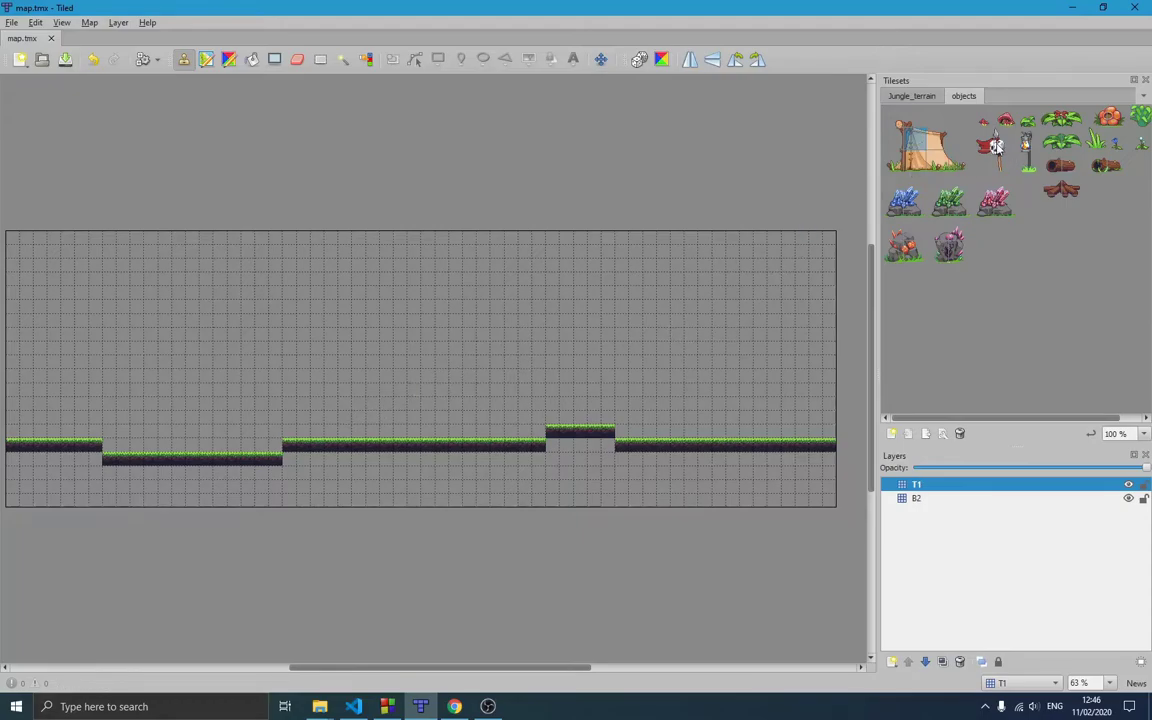
drag(890, 112, 965, 175)
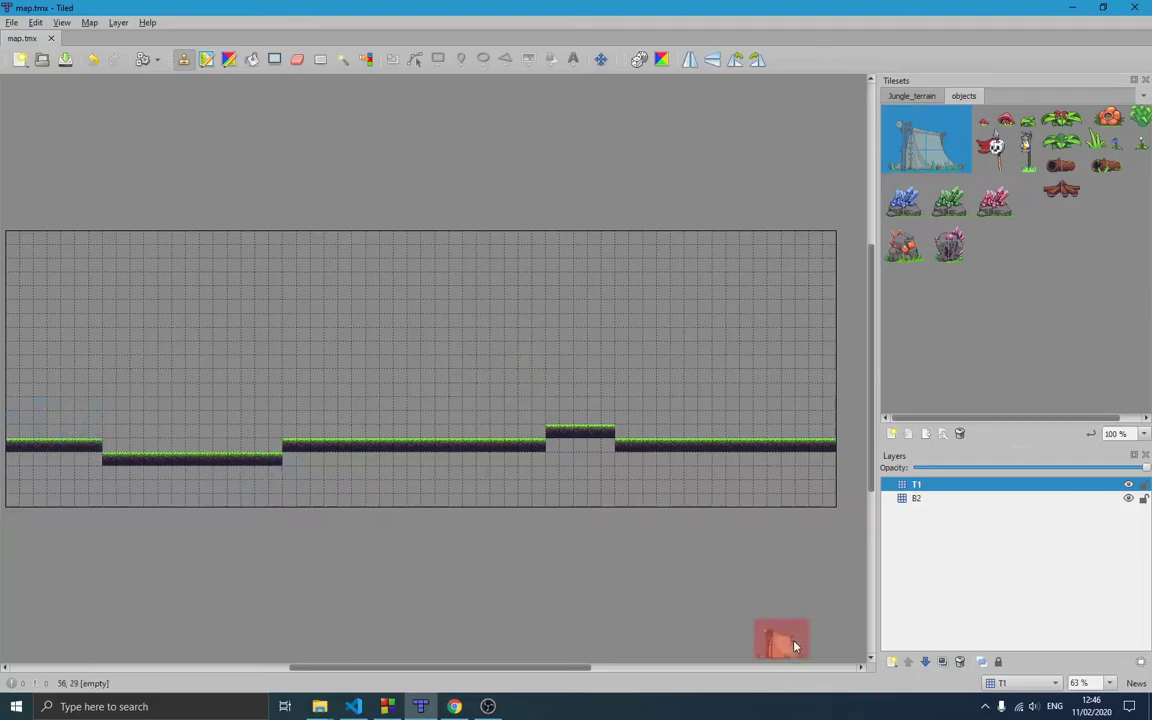
click(916, 498)
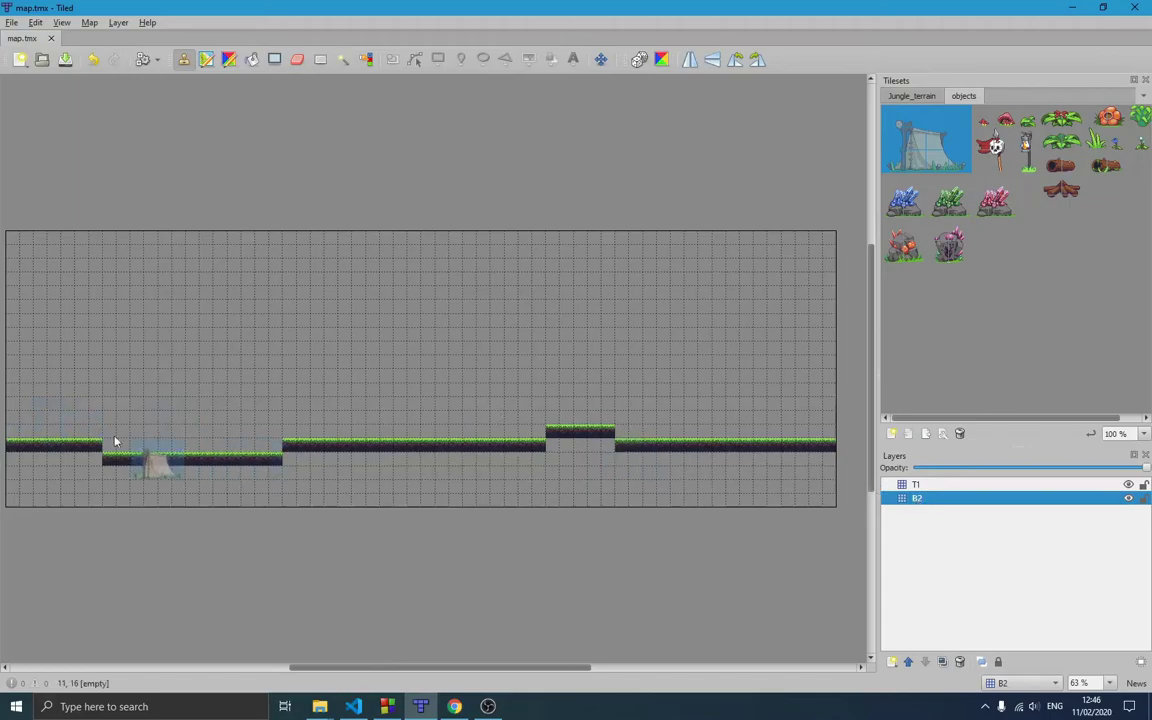
click(60, 418)
click(210, 433)
- Place three pink crystals and one grey rock with pink crystals along the ground on layer B2, and save the map
click(988, 201)
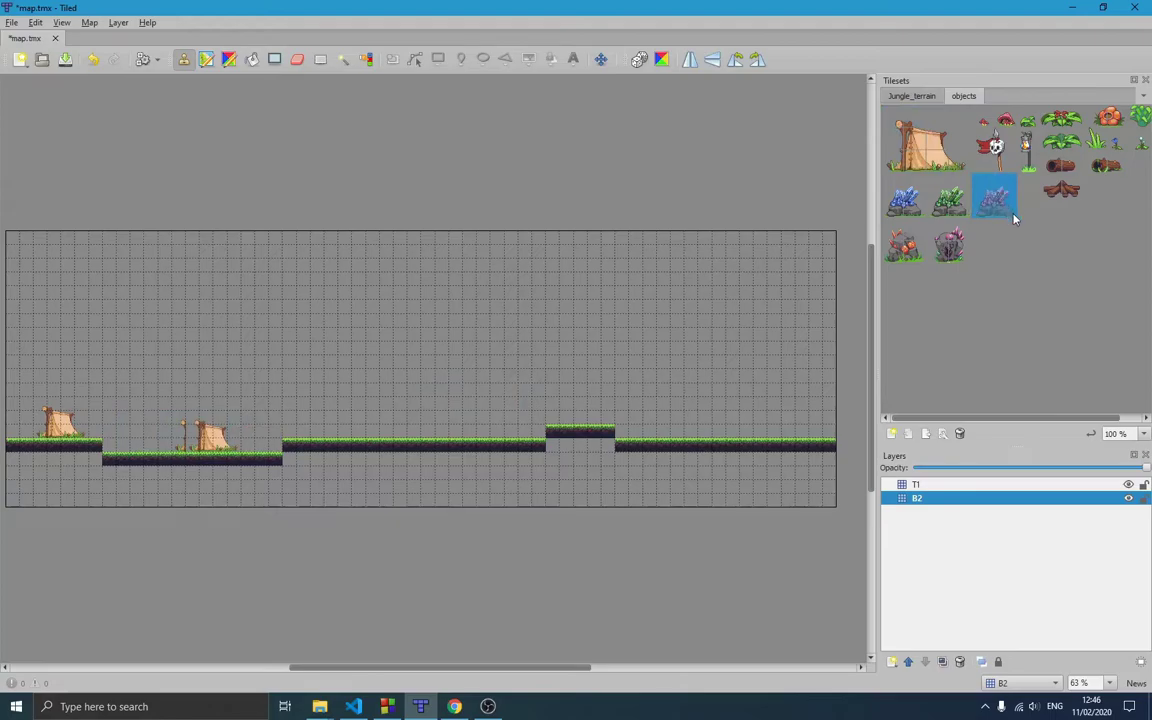
click(435, 432)
click(590, 420)
click(771, 434)
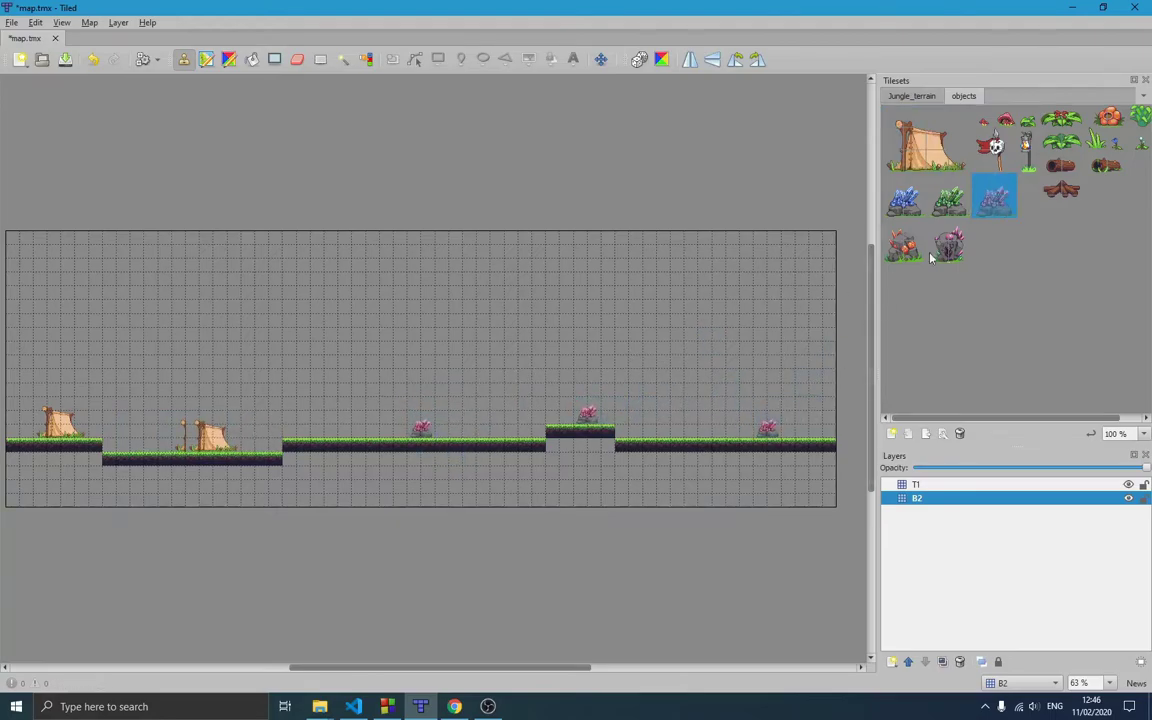
click(952, 245)
click(679, 436)
key(ctrl+s)
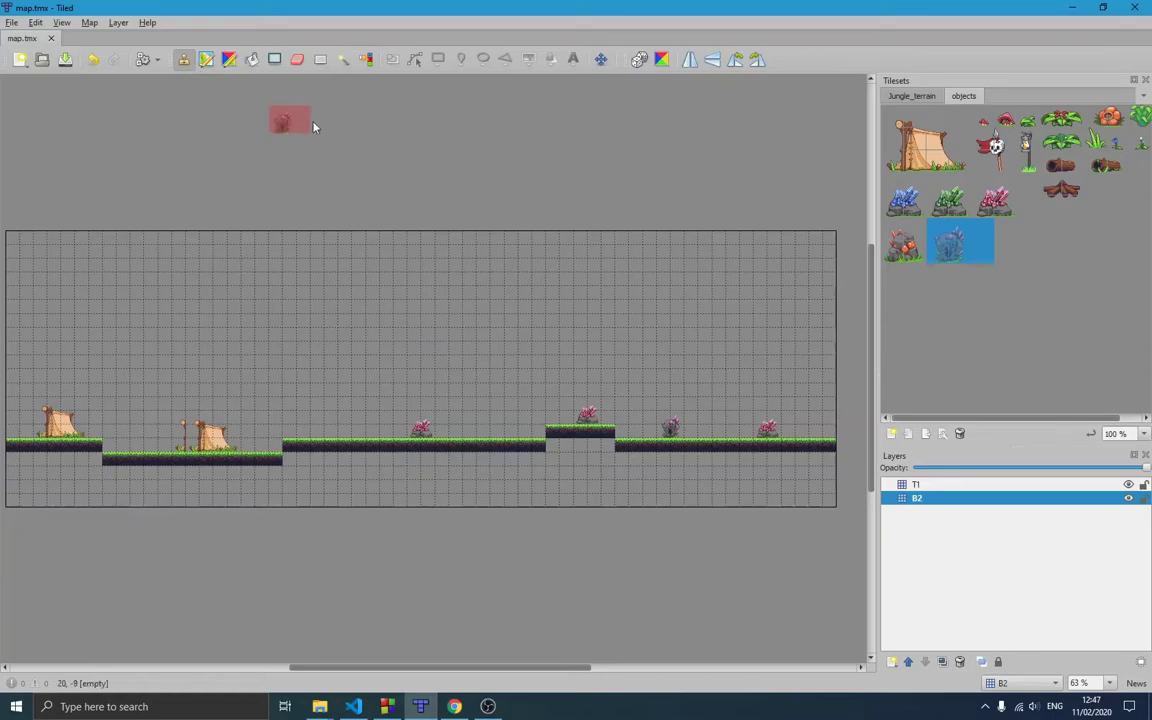
- Erase the pink crystal nearest the tents on layer B2, save, and erase the two leftmost tiles of the raised ground on layer T1
click(297, 59)
click(418, 431)
key(ctrl+s)
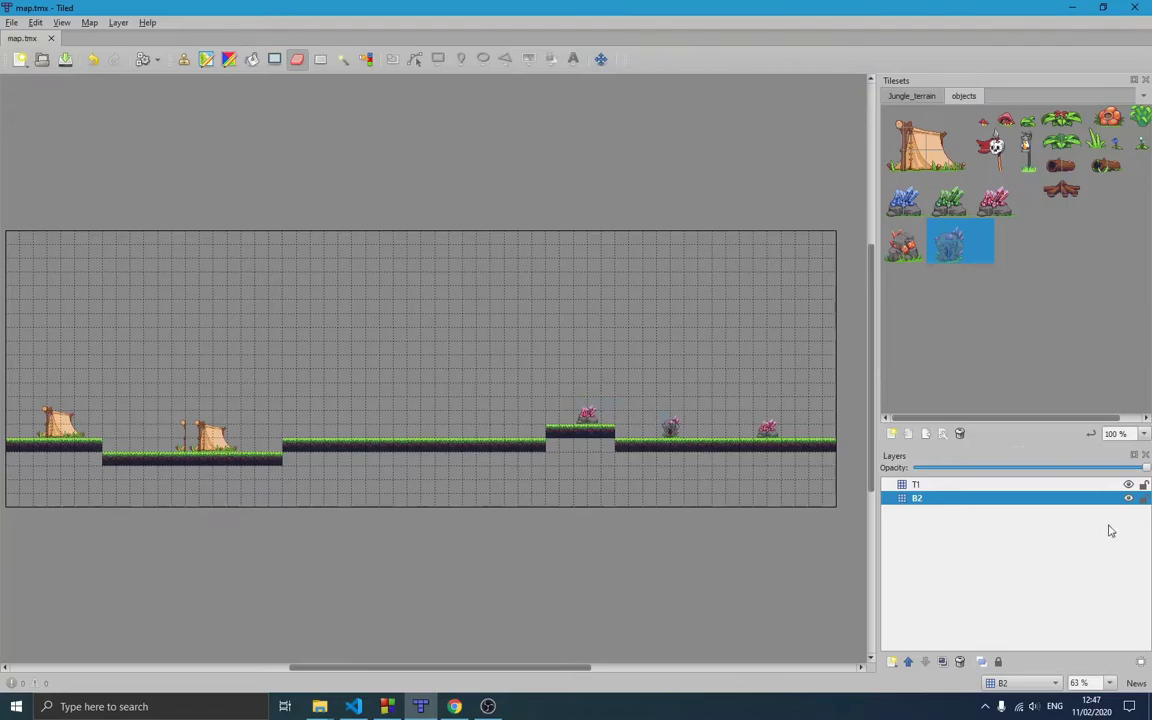
click(917, 488)
drag(566, 430, 549, 430)
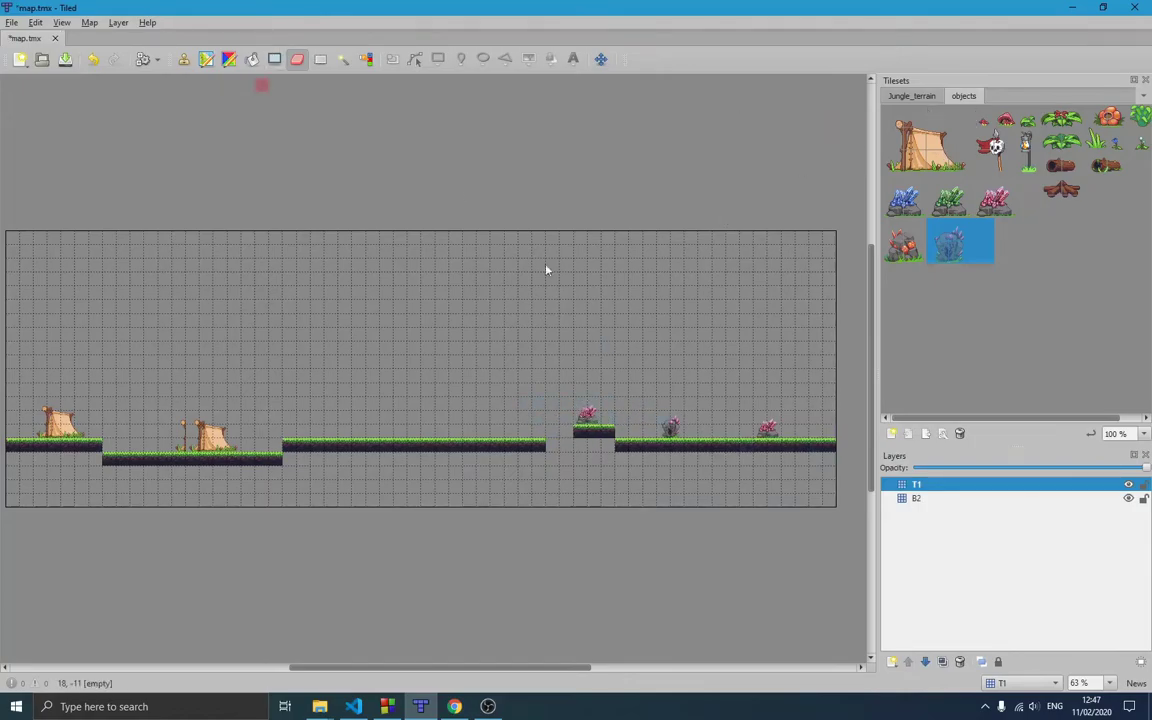
- Copy the rectangular area containing the tent on the lowered ground of layer B2 and paste it onto the middle ground
click(920, 499)
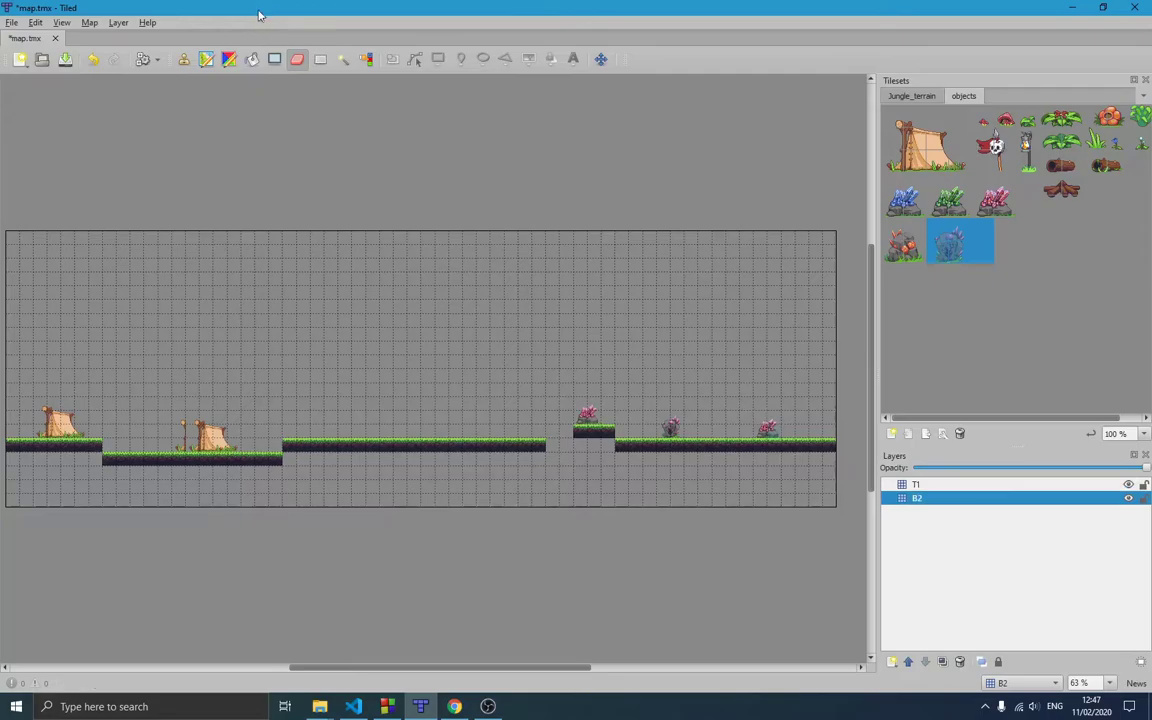
key(r)
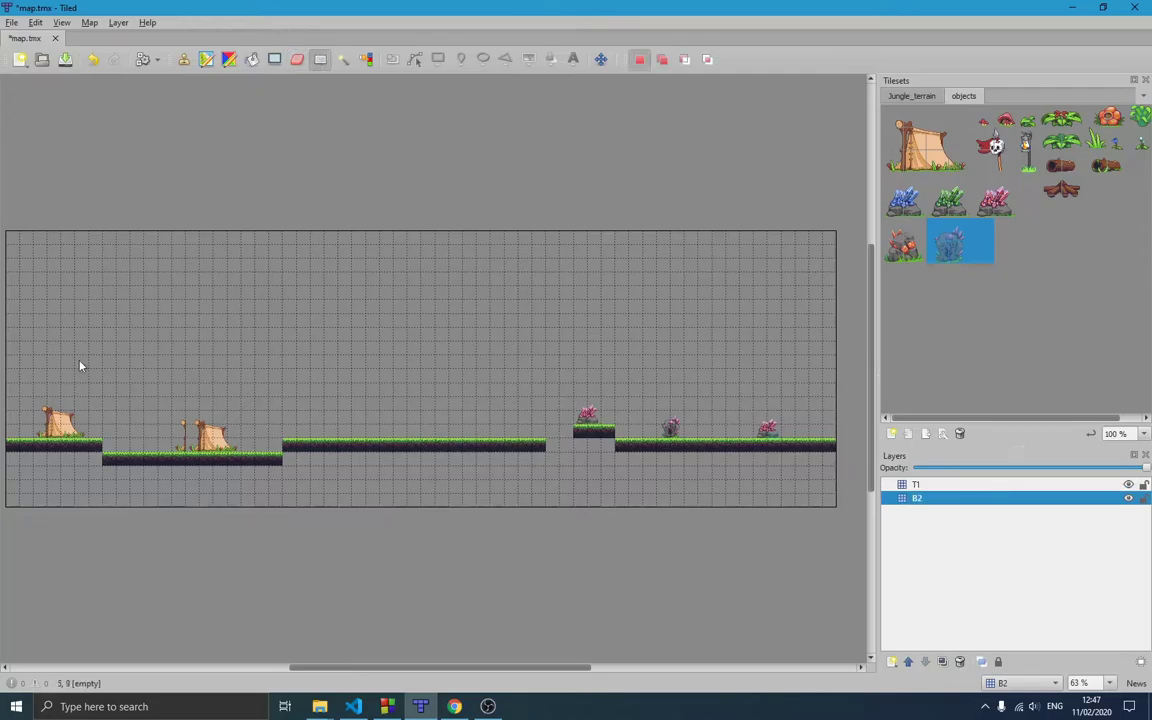
drag(106, 451, 280, 463)
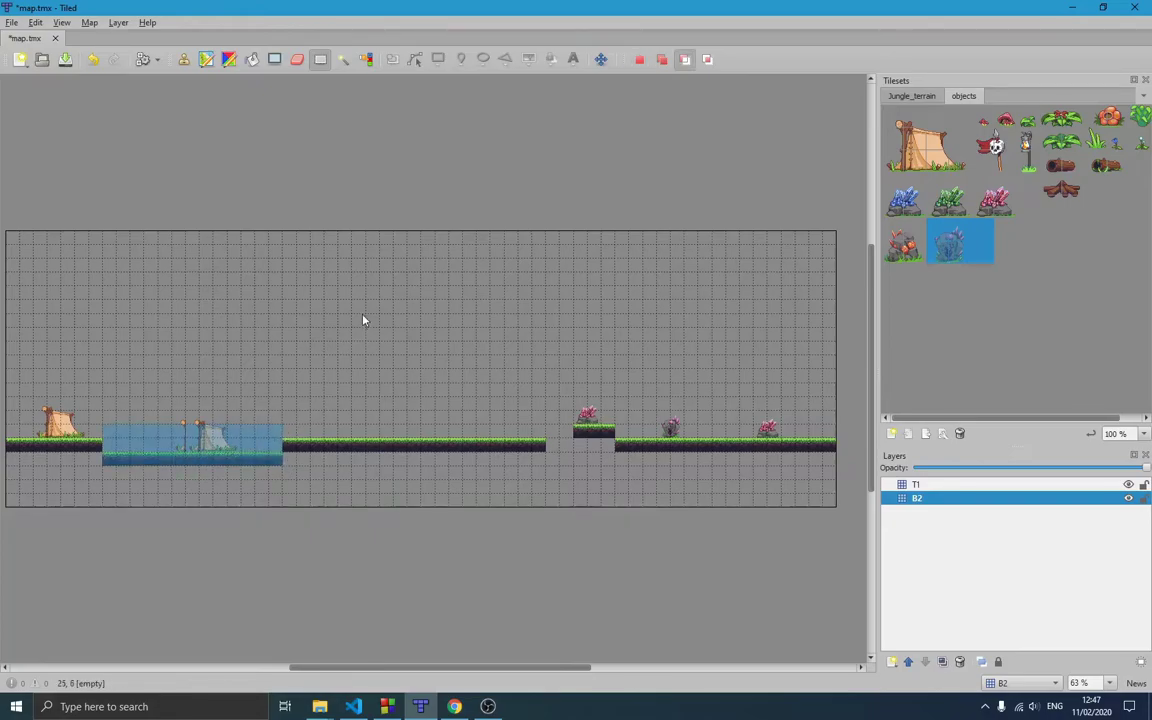
key(ctrl+v)
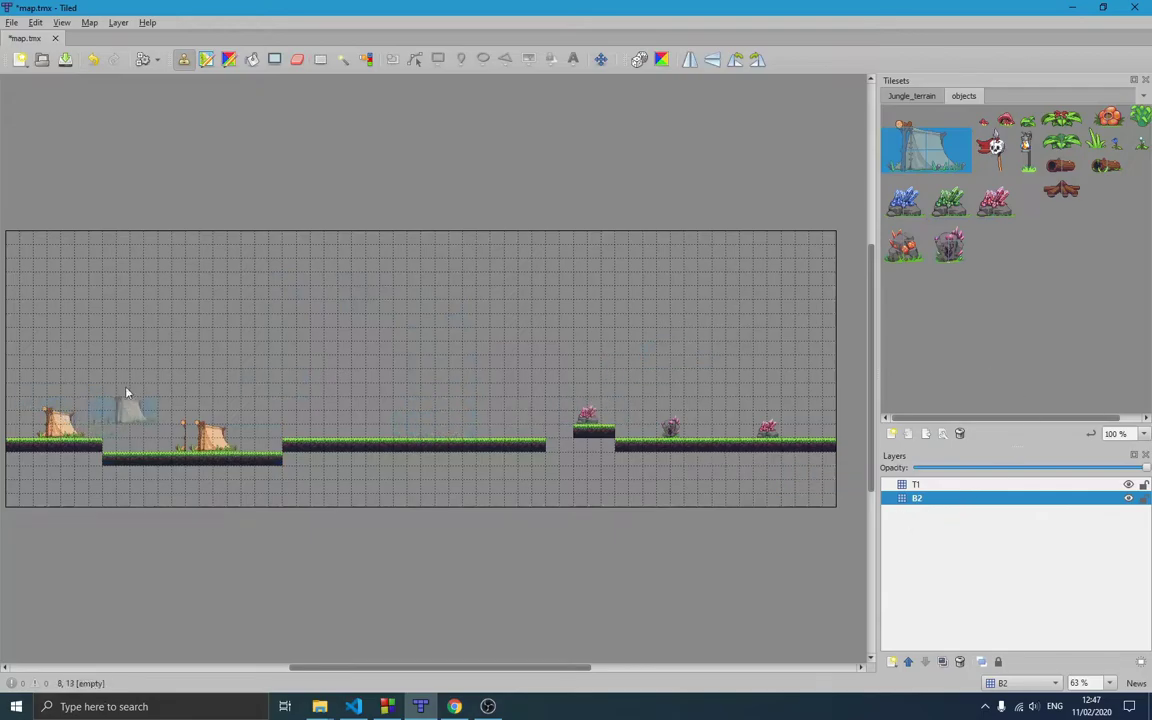
click(320, 59)
drag(104, 424, 280, 468)
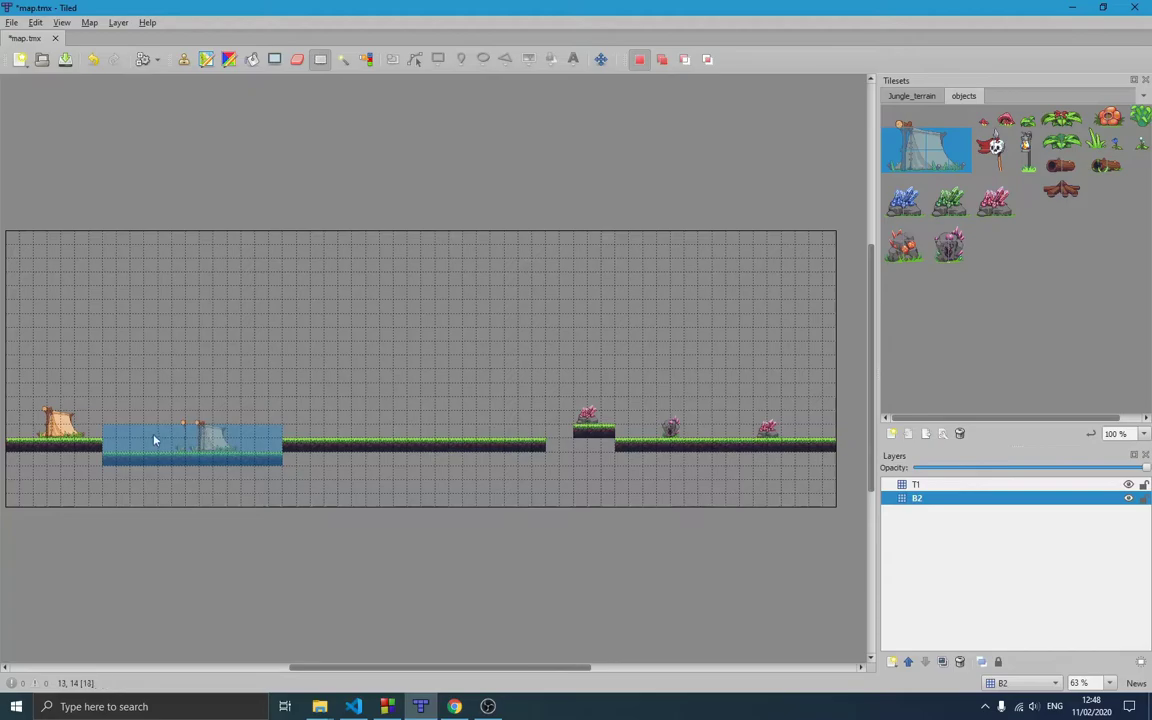
key(ctrl)
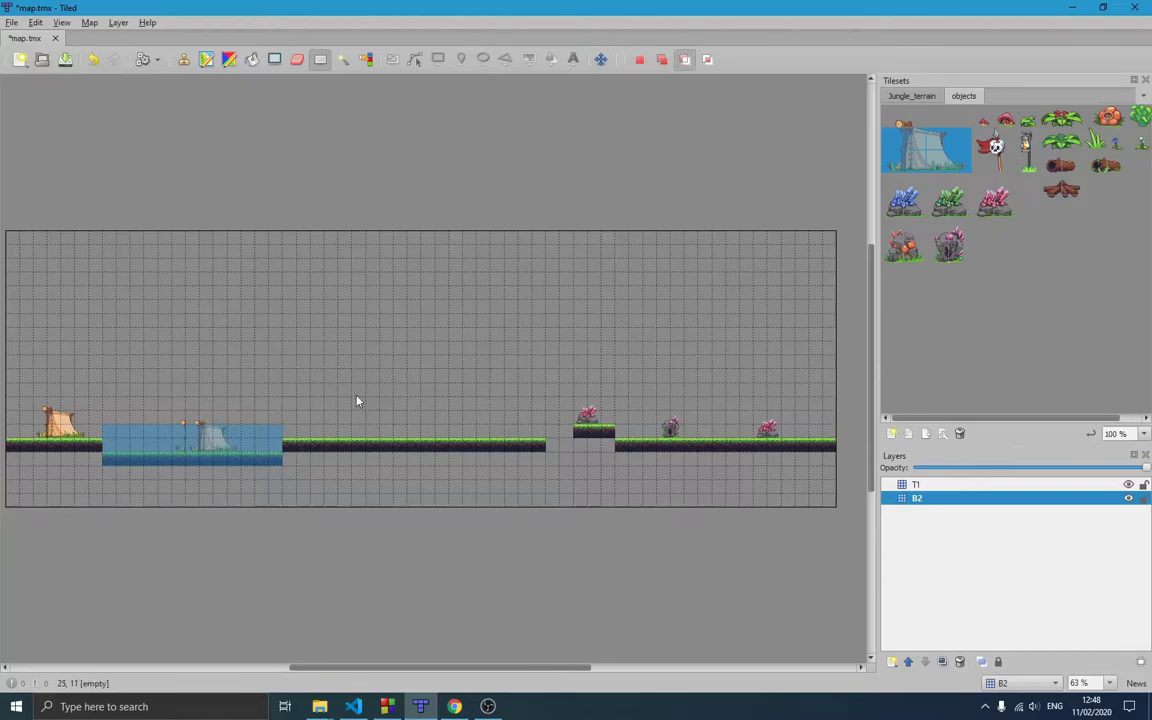
key(ctrl+x)
key(ctrl+v)
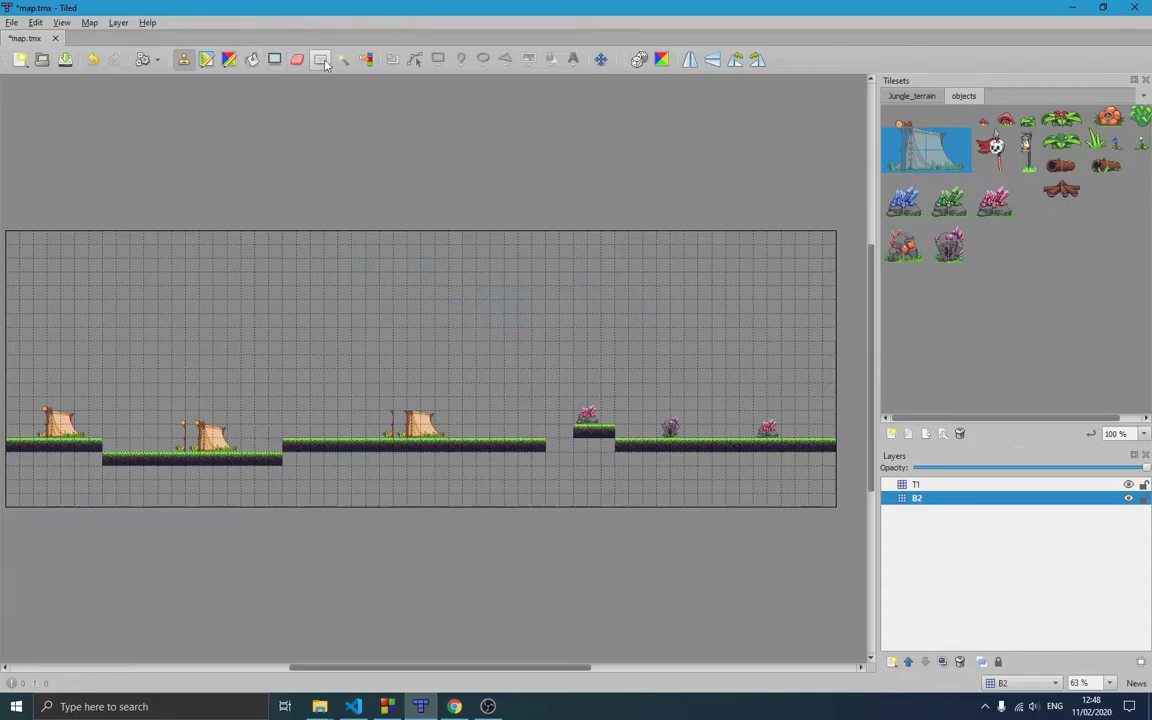
- Fill a large rectangle of the sky on layer B2 with the larger red mushroom tile, and undo the fill
click(274, 58)
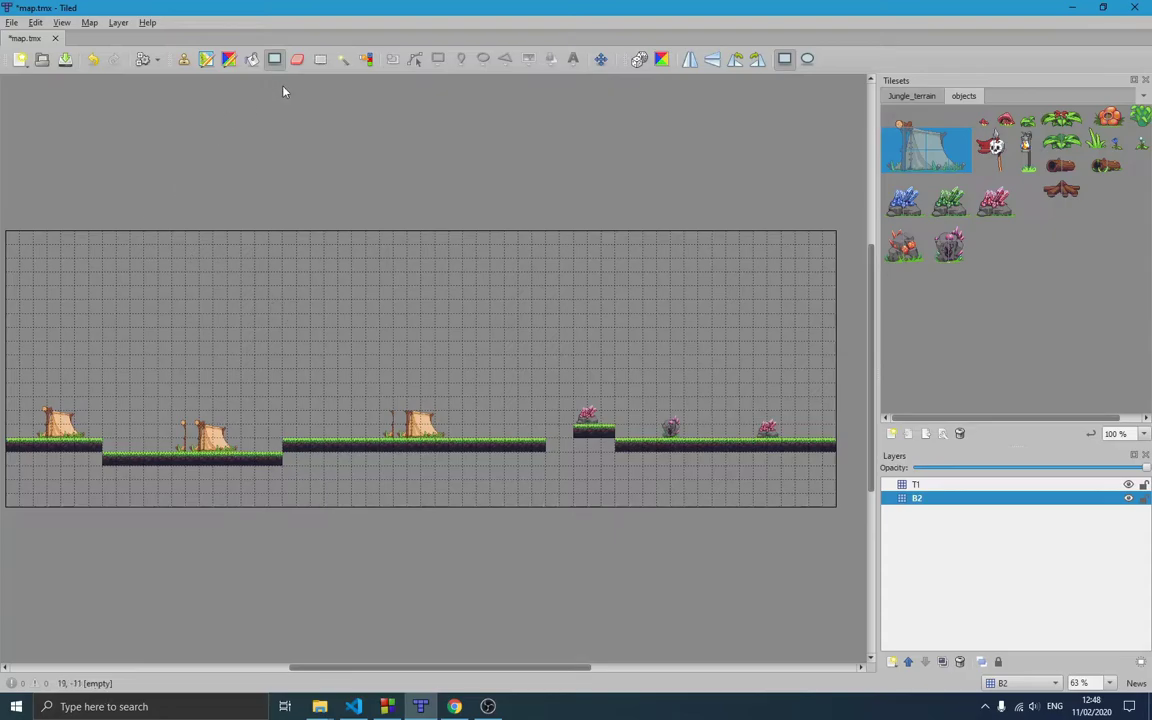
click(320, 58)
click(274, 58)
click(1021, 218)
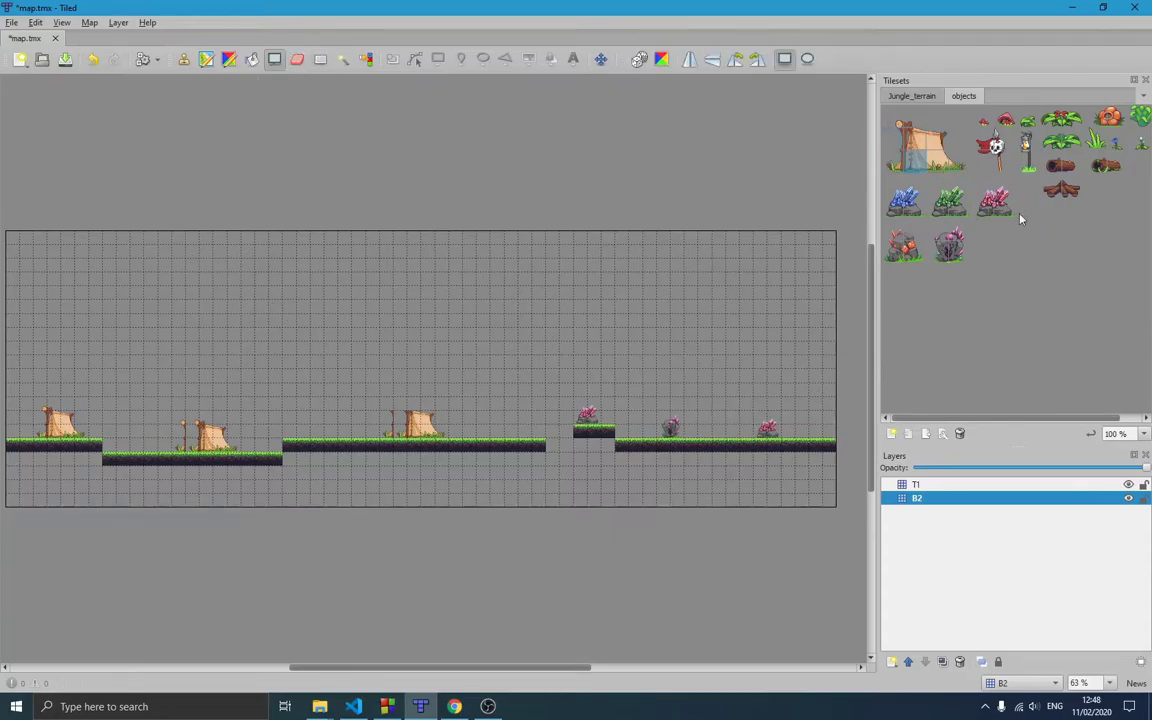
click(1005, 119)
drag(56, 245, 660, 372)
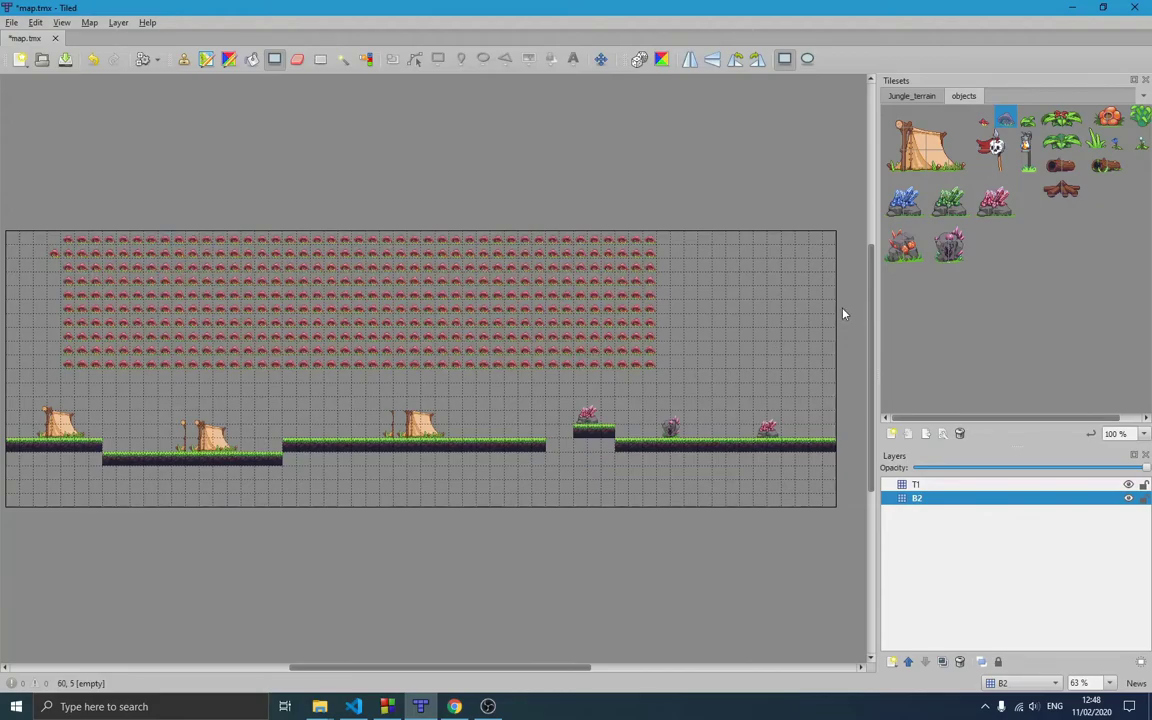
key(ctrl+z)
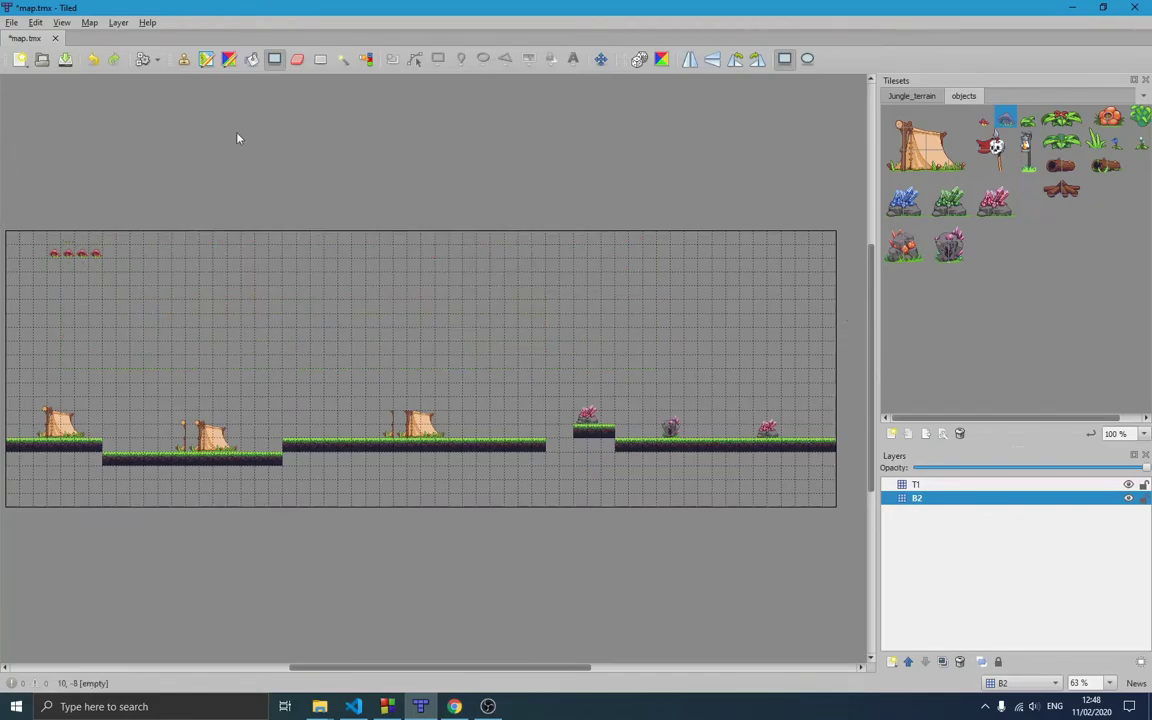
- Erase the short row of red mushrooms left in the sky on layer B2 and save the map
click(297, 58)
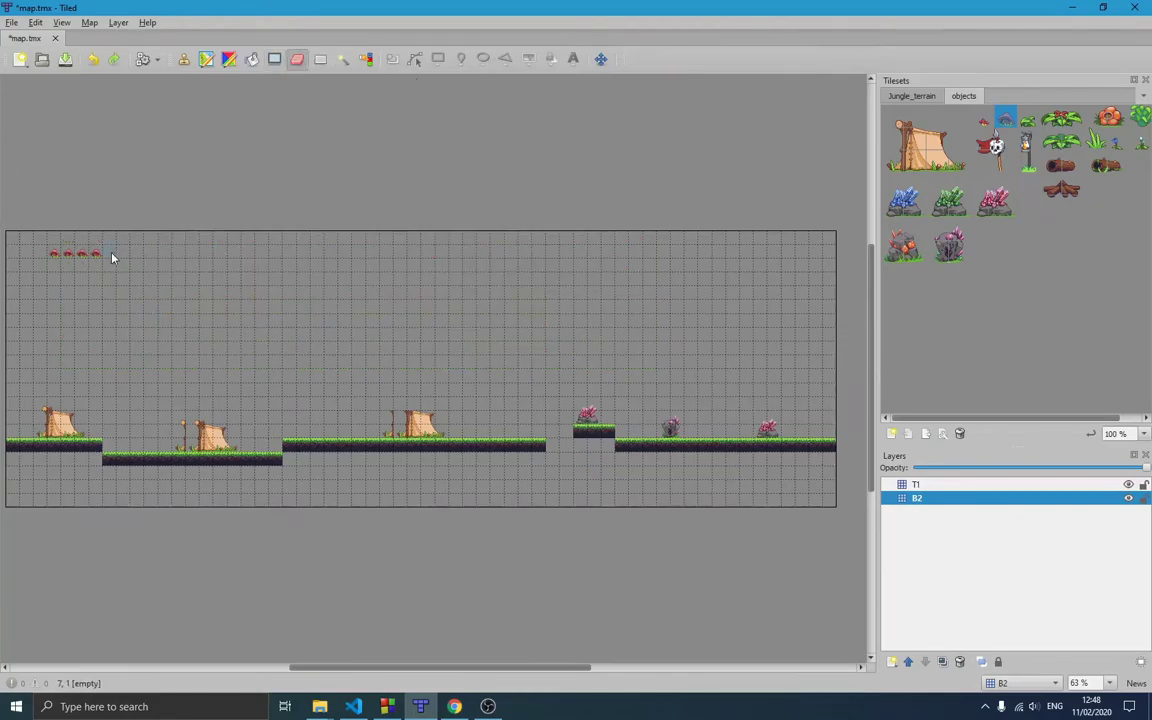
drag(55, 258, 87, 257)
key(ctrl+s)
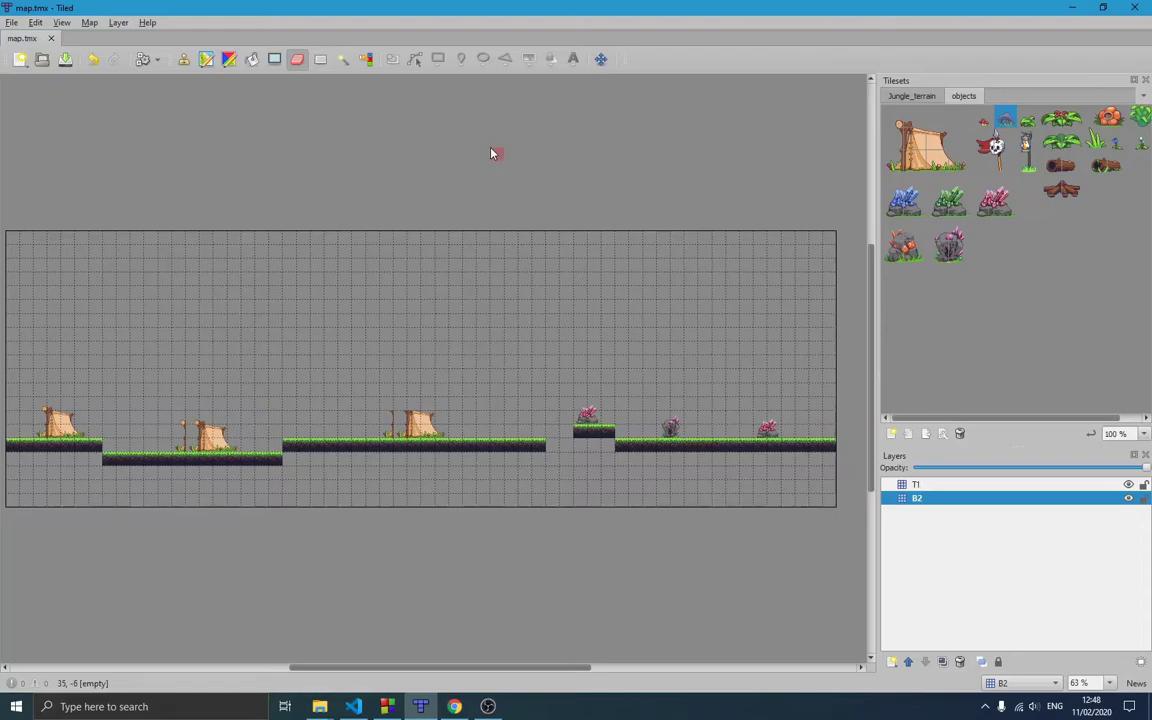
click(206, 59)
click(229, 60)
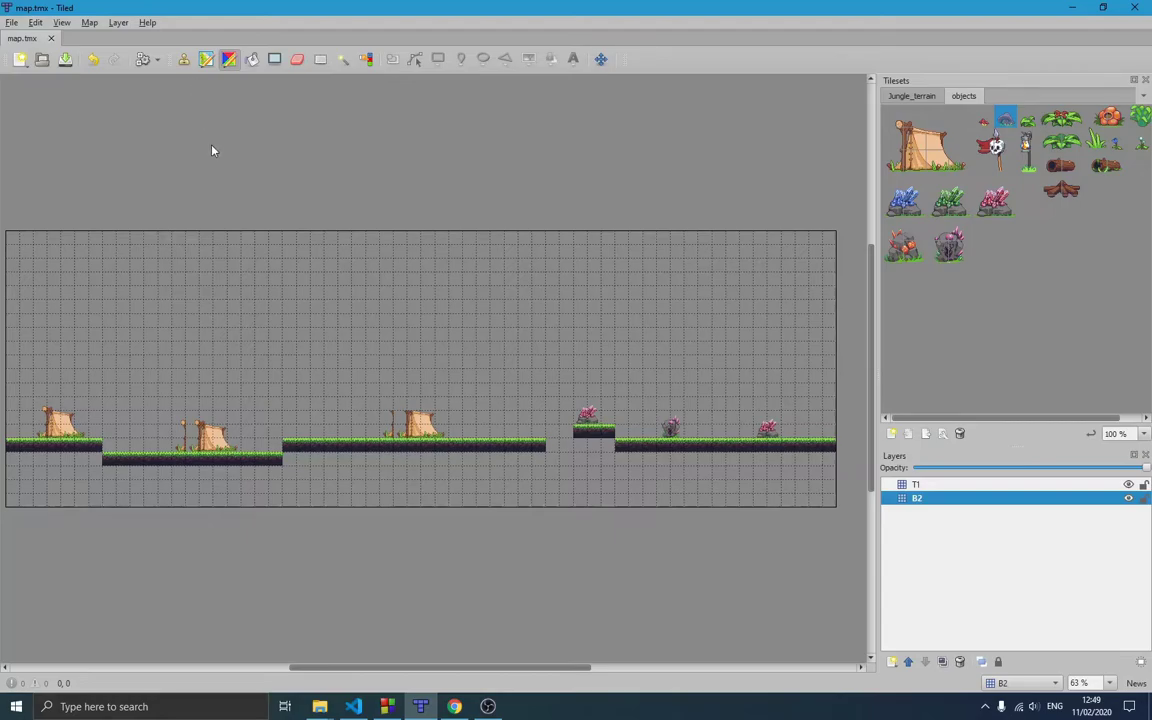